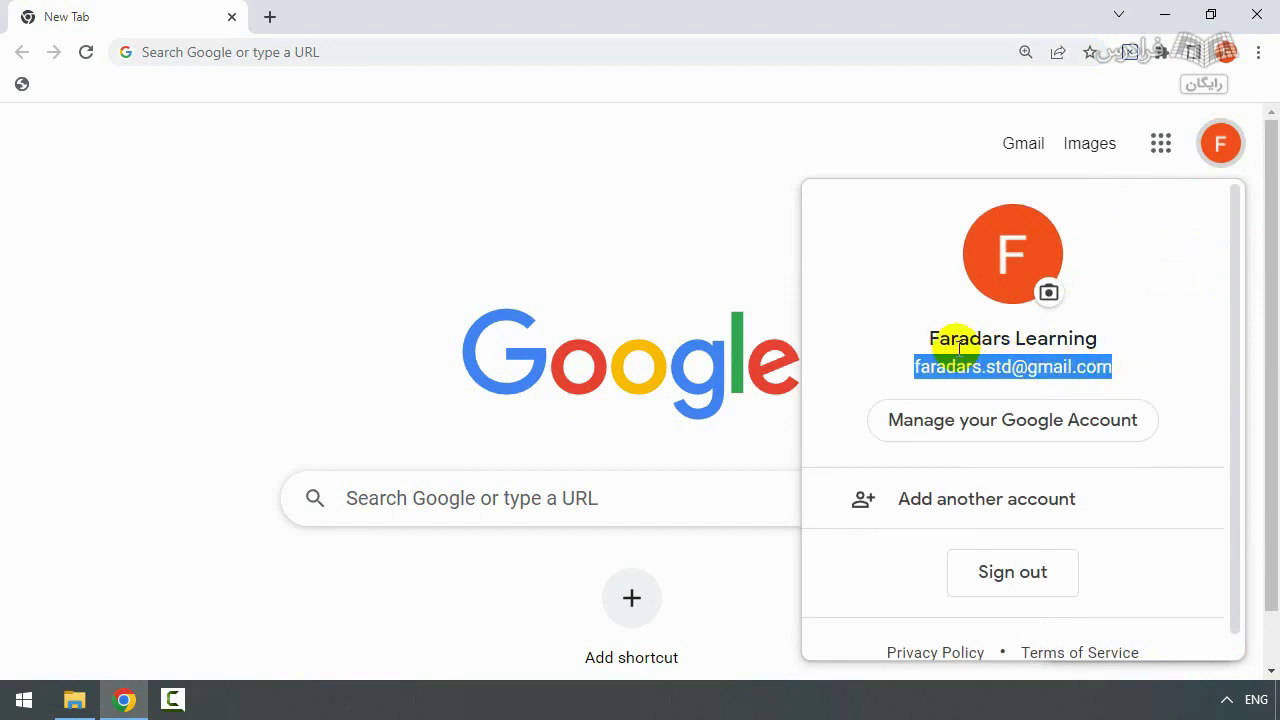
Open My Drive in Google Drive, look over its files, and create a blank Google Sheets spreadsheet
click(533, 162)
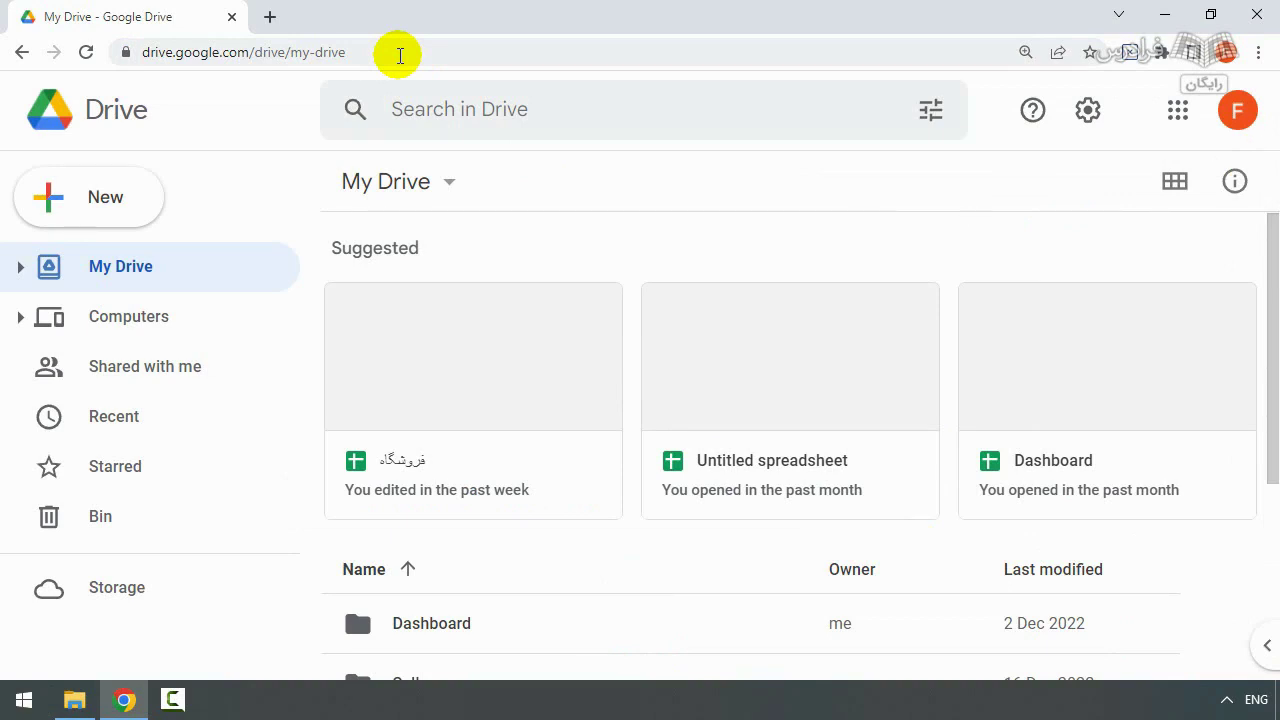
click(95, 195)
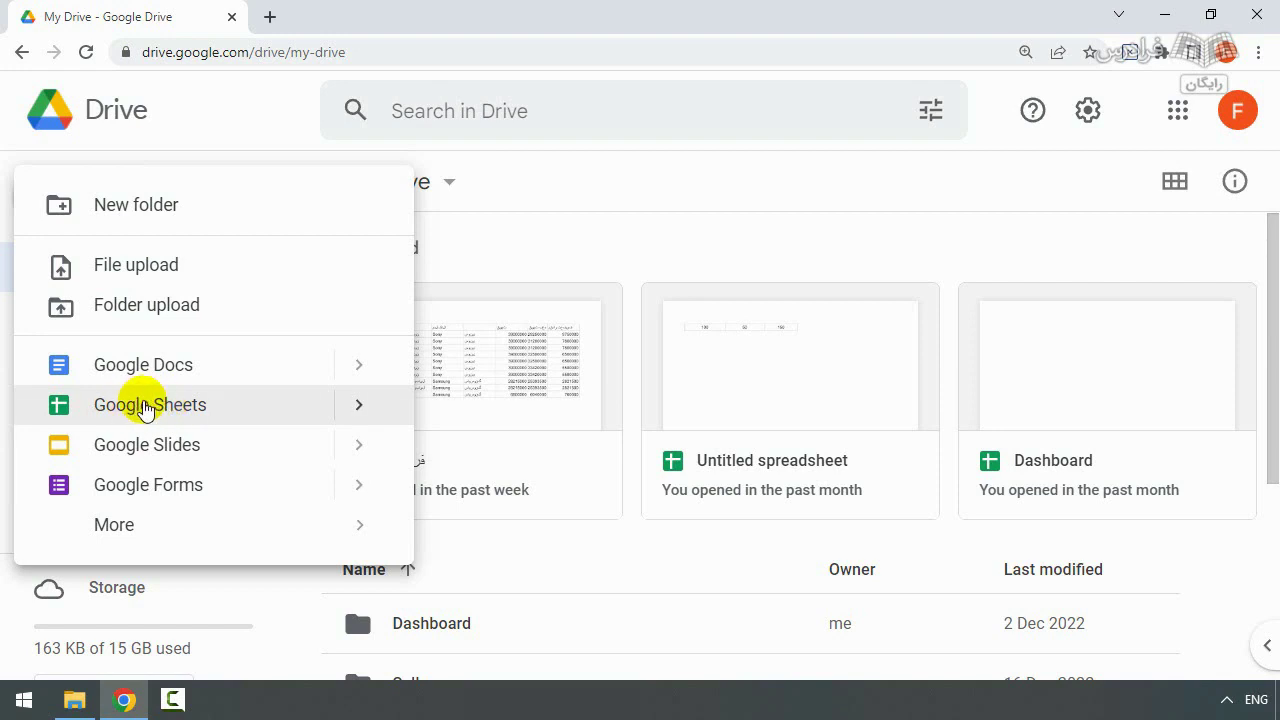
click(571, 254)
scroll(680, 370, down, 2)
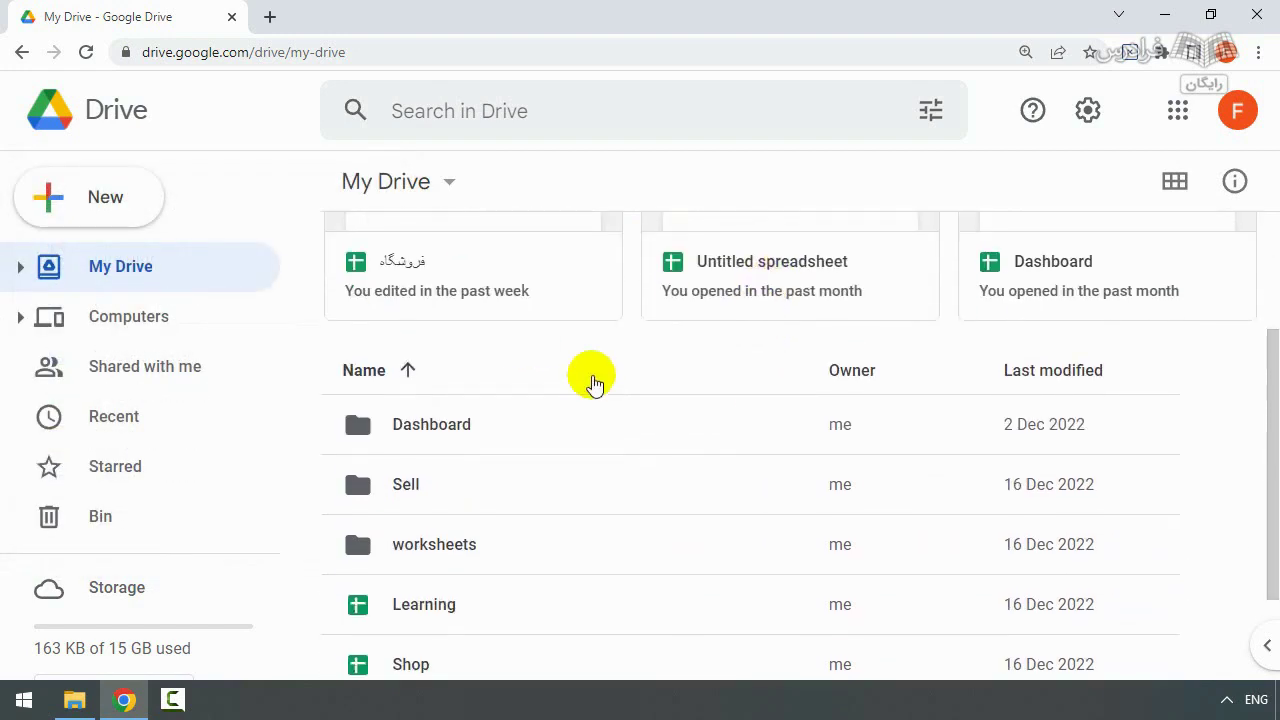
scroll(549, 423, down, 2)
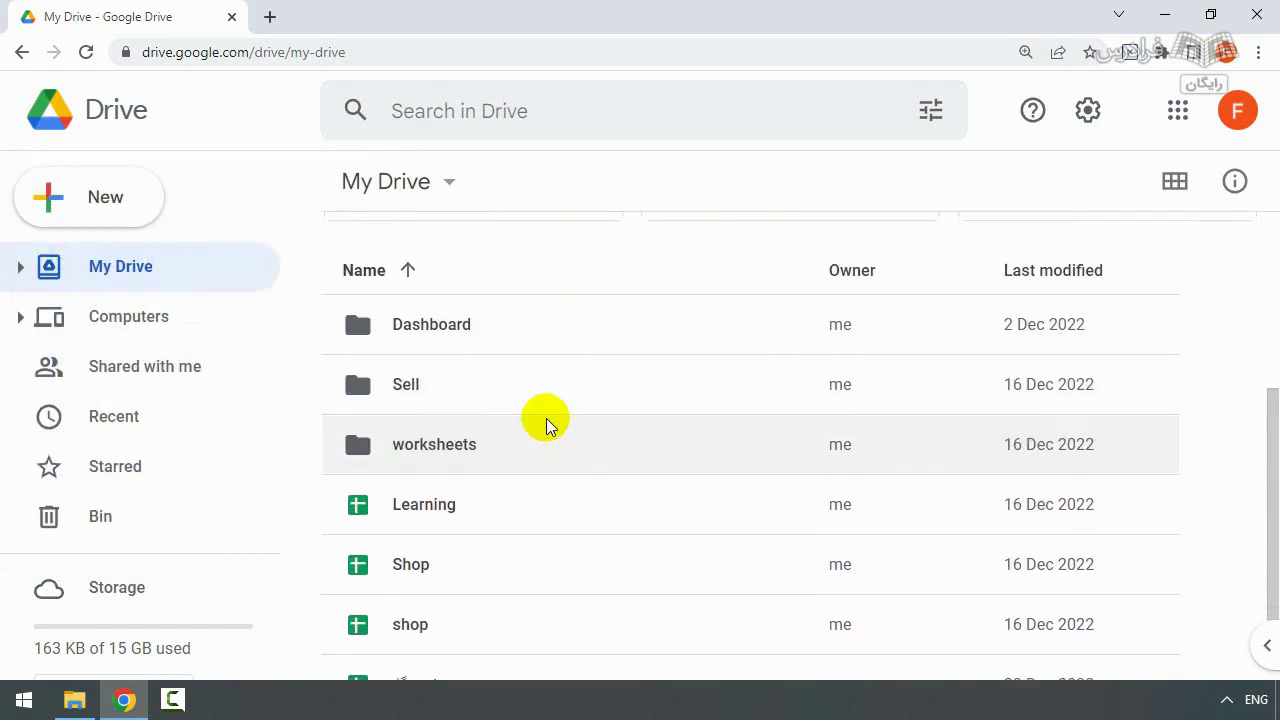
scroll(546, 424, up, 3)
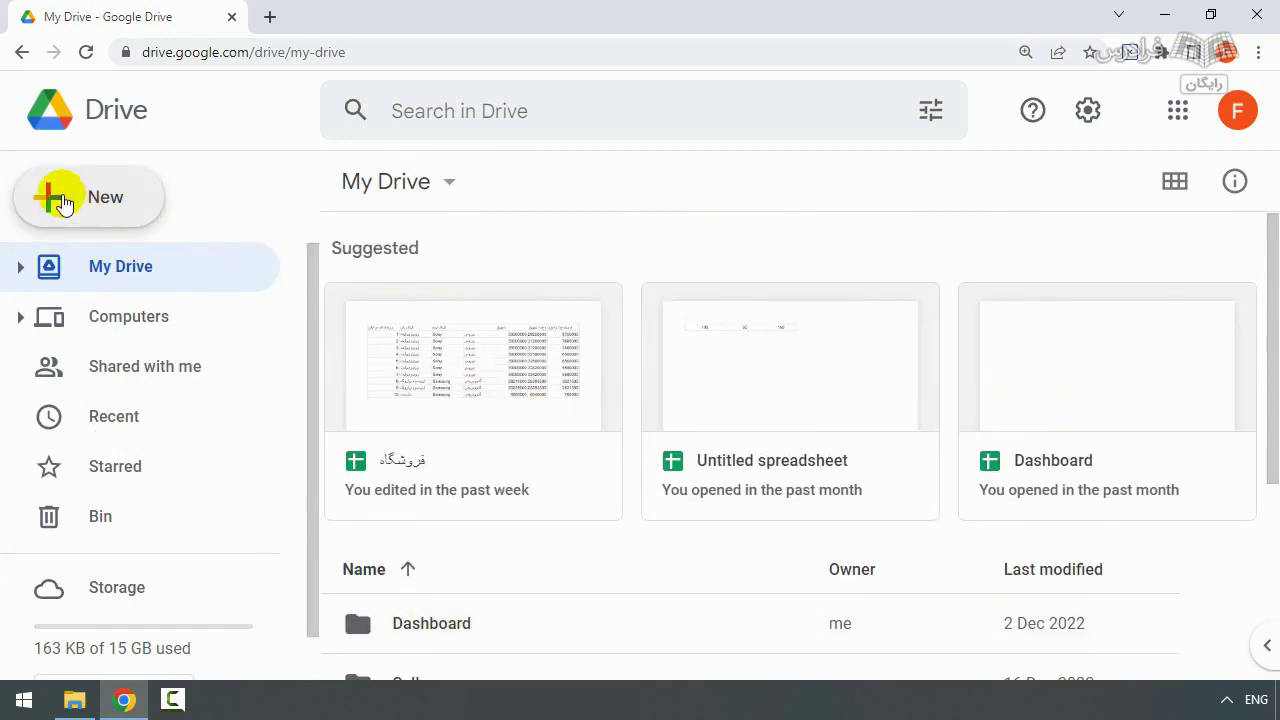
click(110, 199)
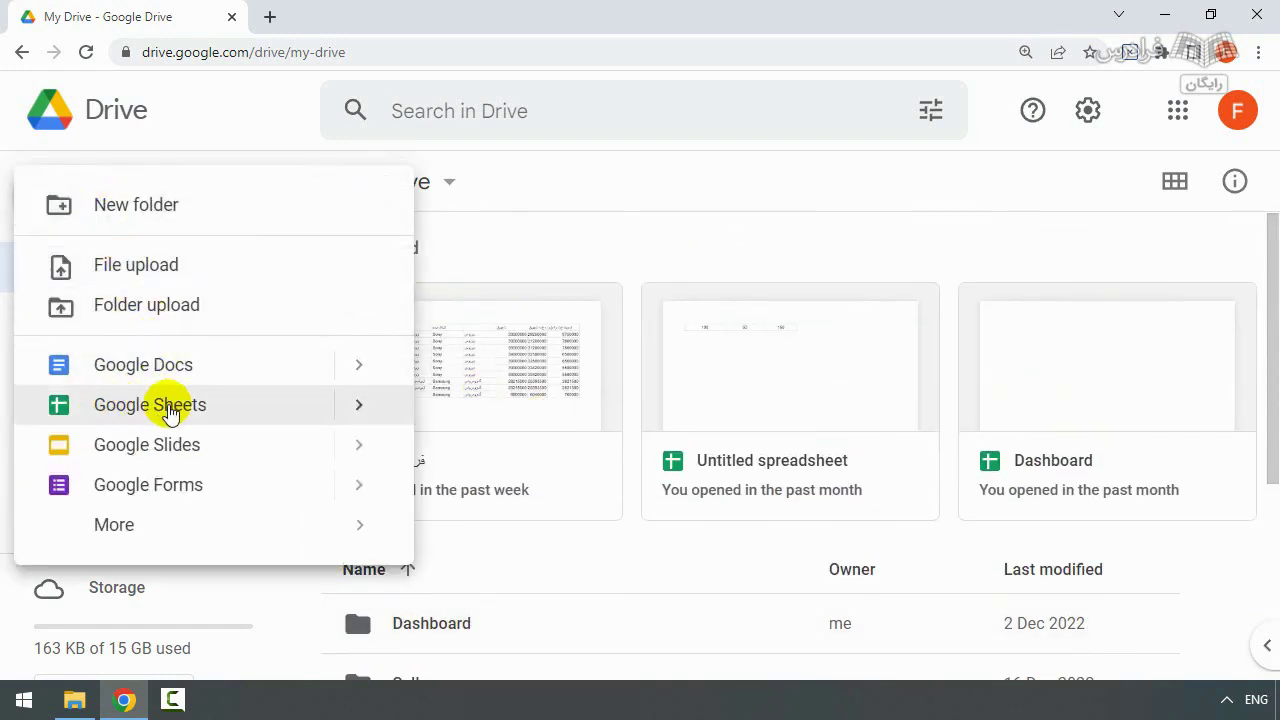
click(166, 405)
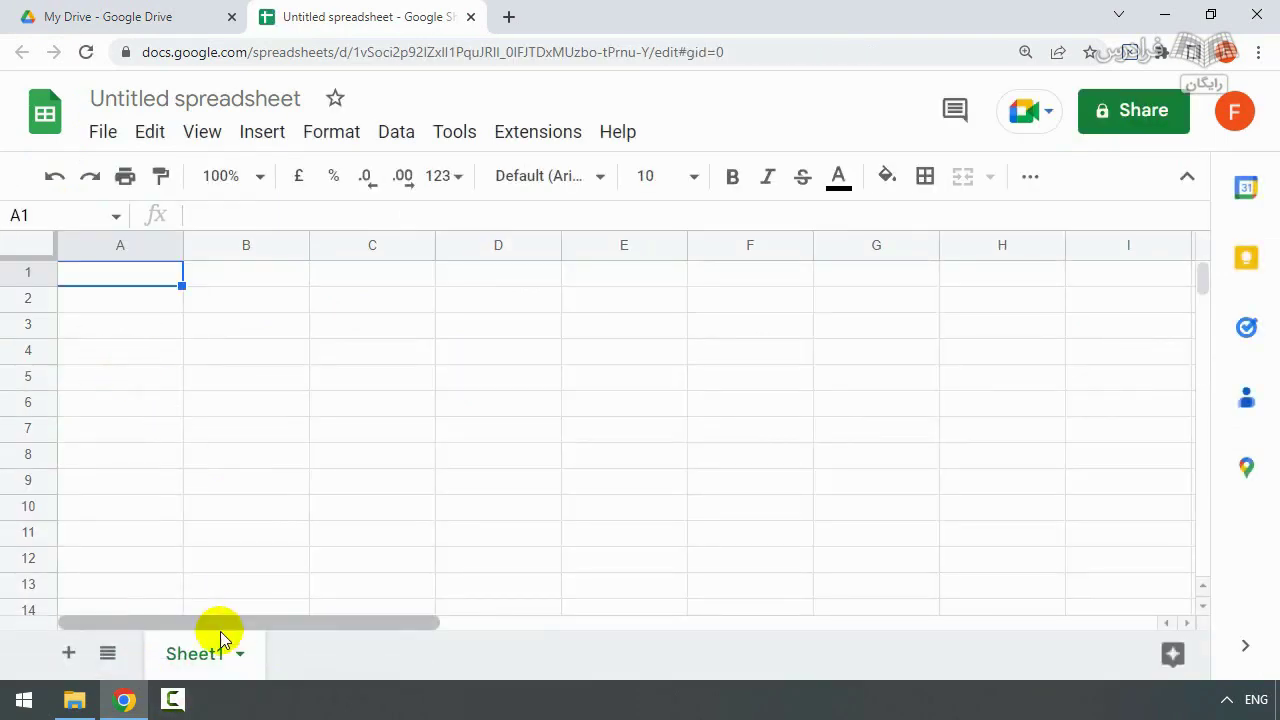
Add a second sheet to the spreadsheet and rename the file Faradars
click(68, 656)
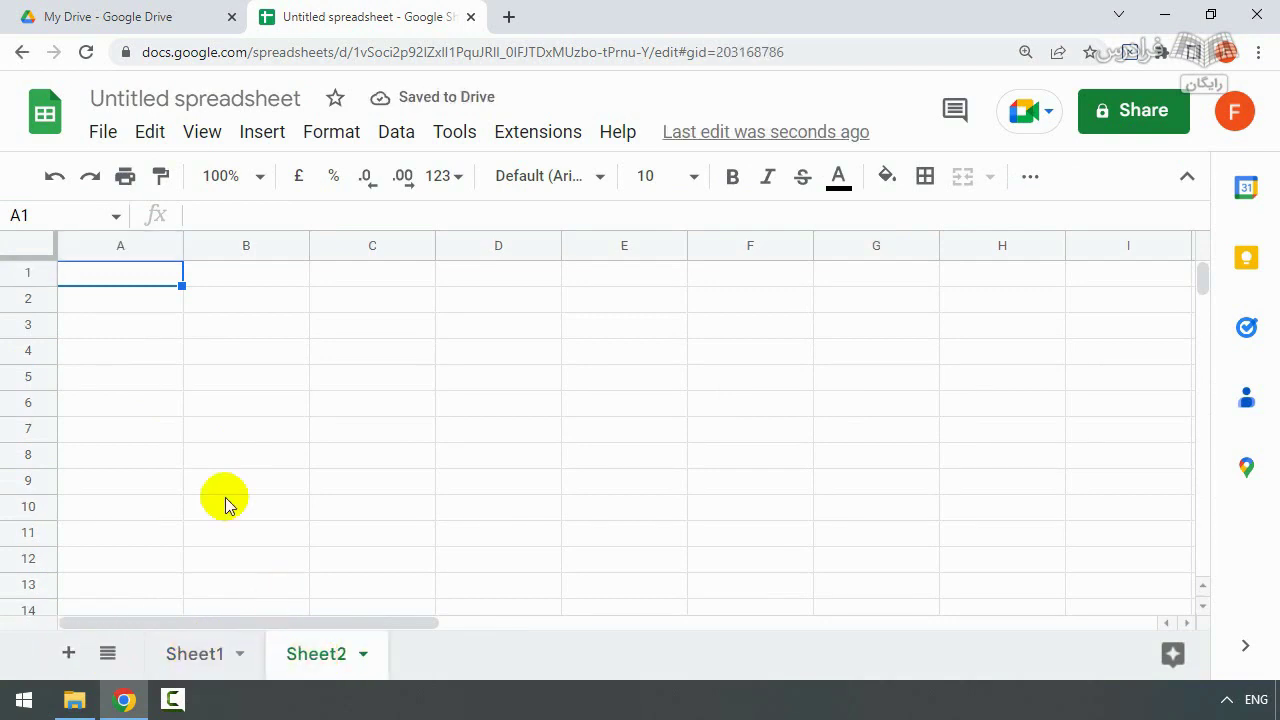
click(145, 93)
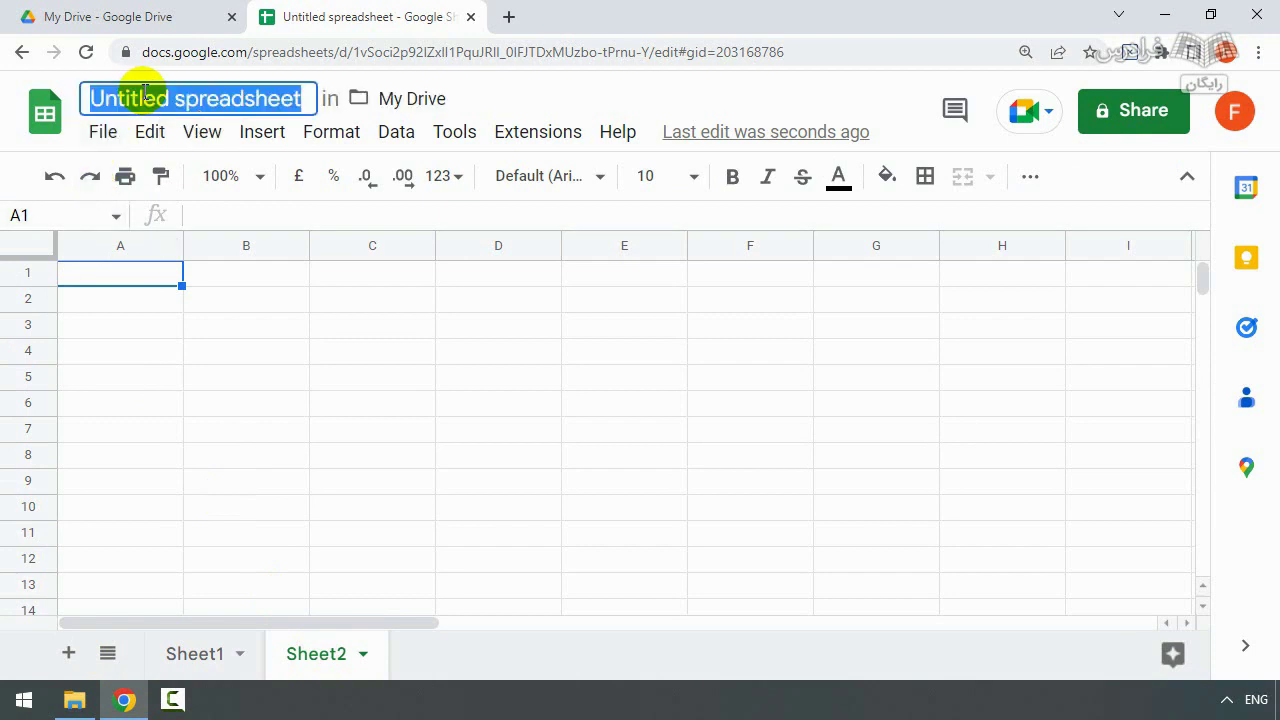
text(Faradars)
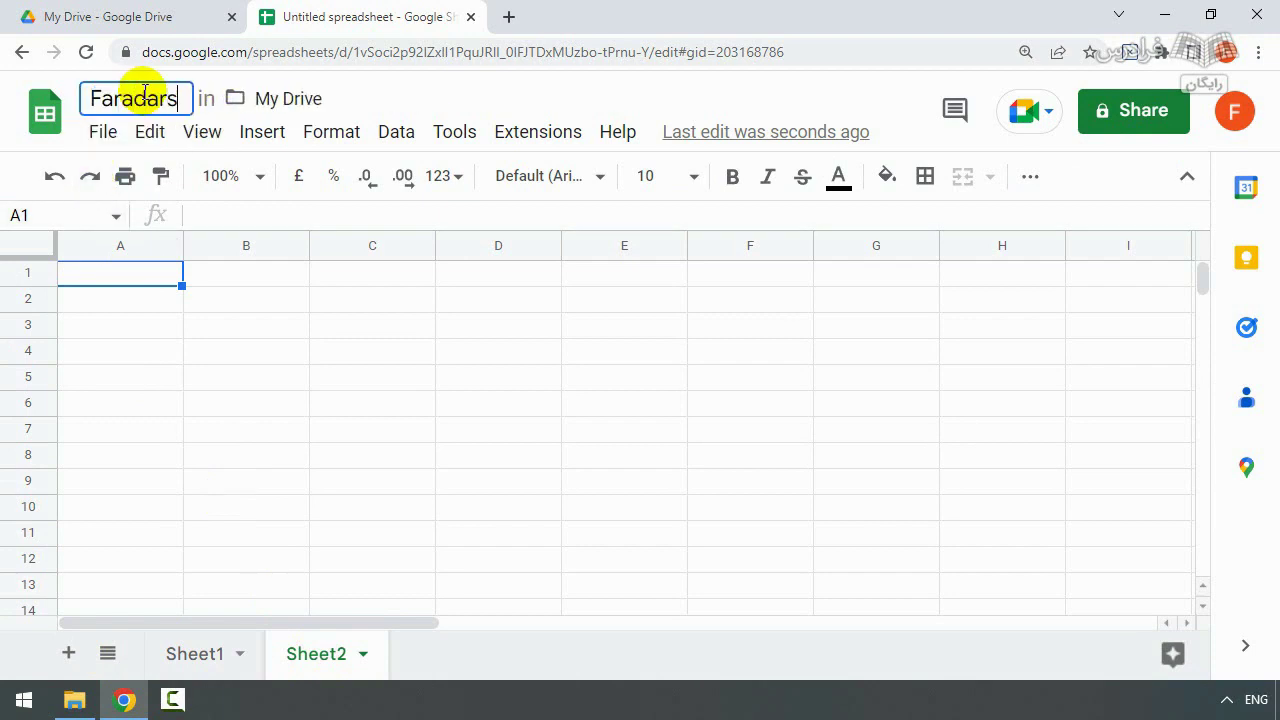
key(Return)
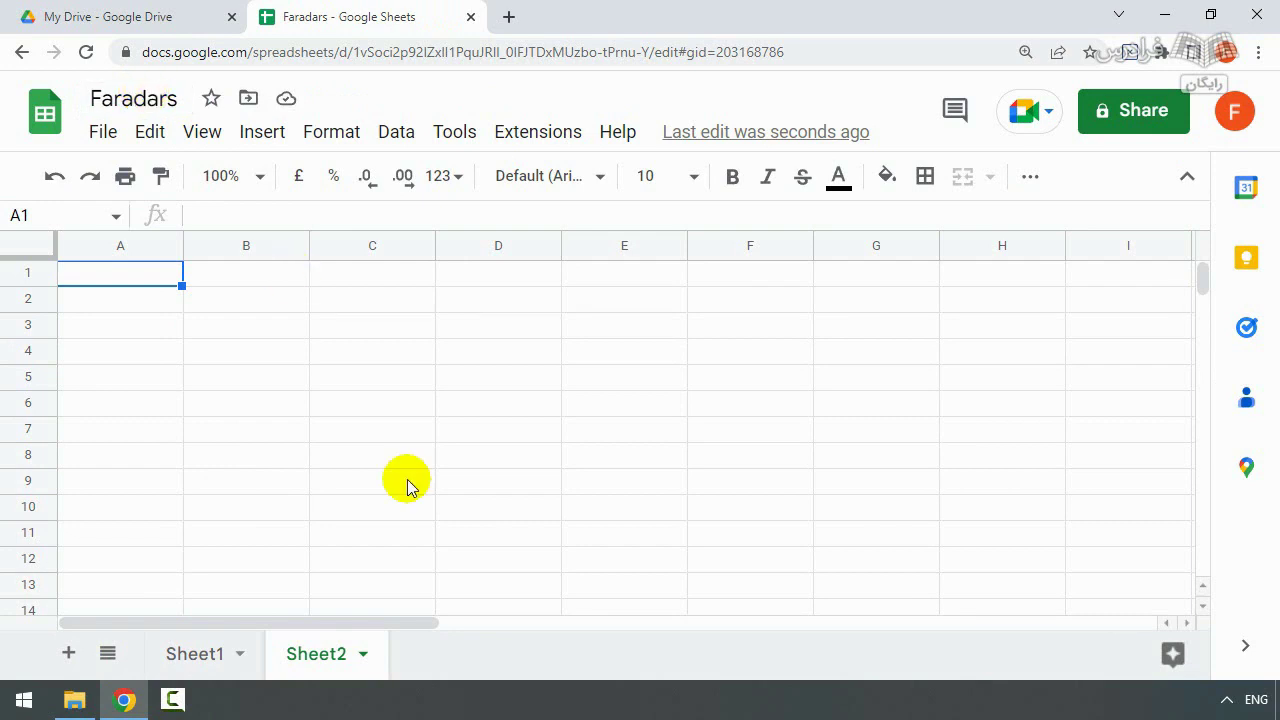
Rename the first sheet Sale and the second sheet Storage
double_click(196, 655)
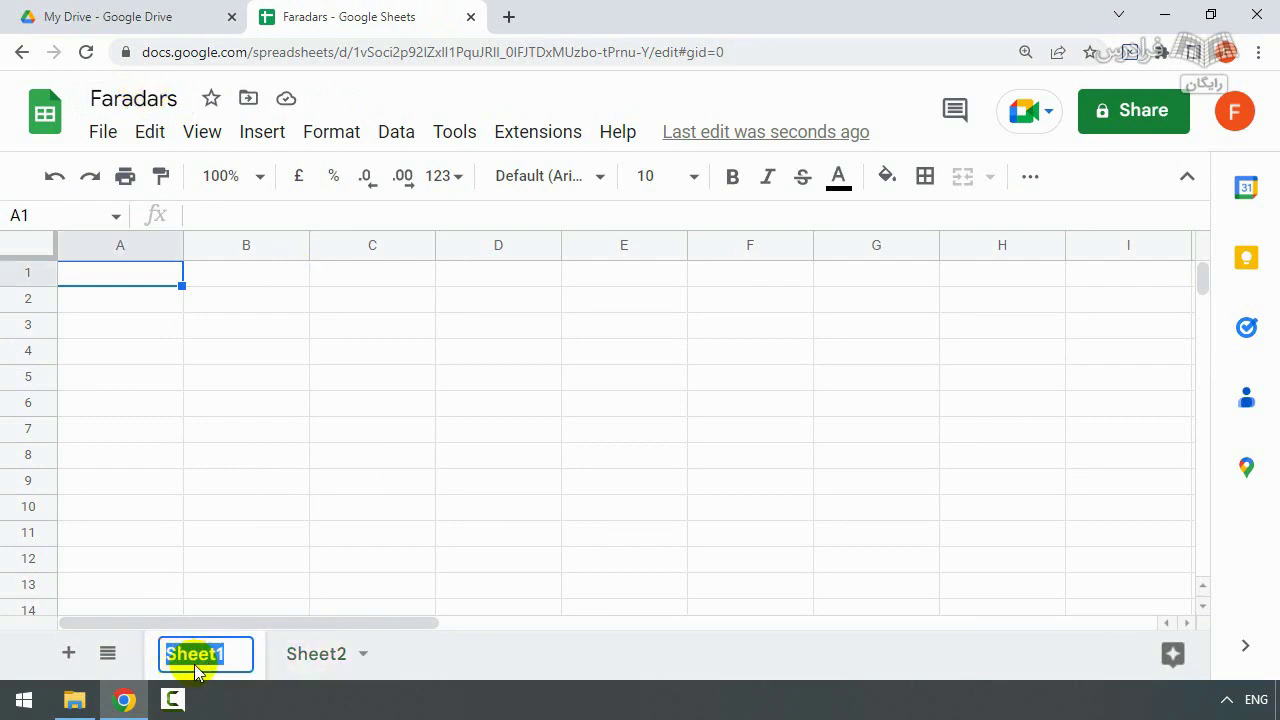
text(Sale)
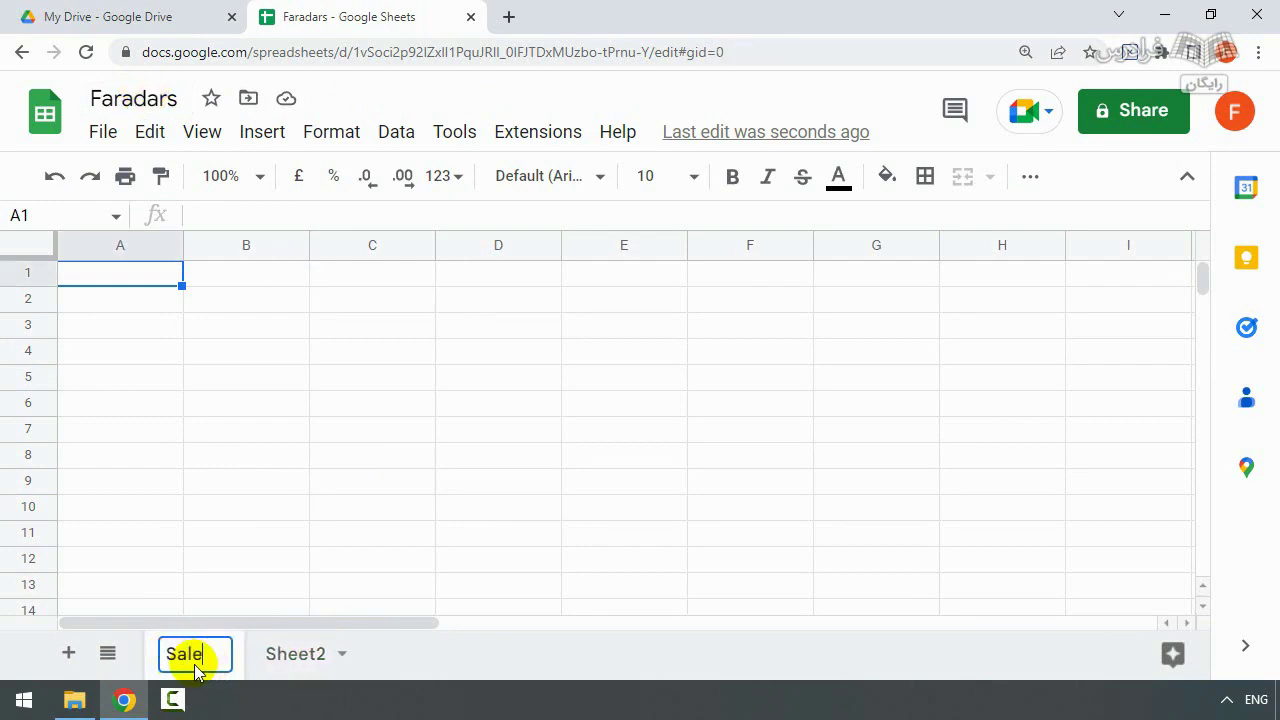
key(Return)
double_click(300, 660)
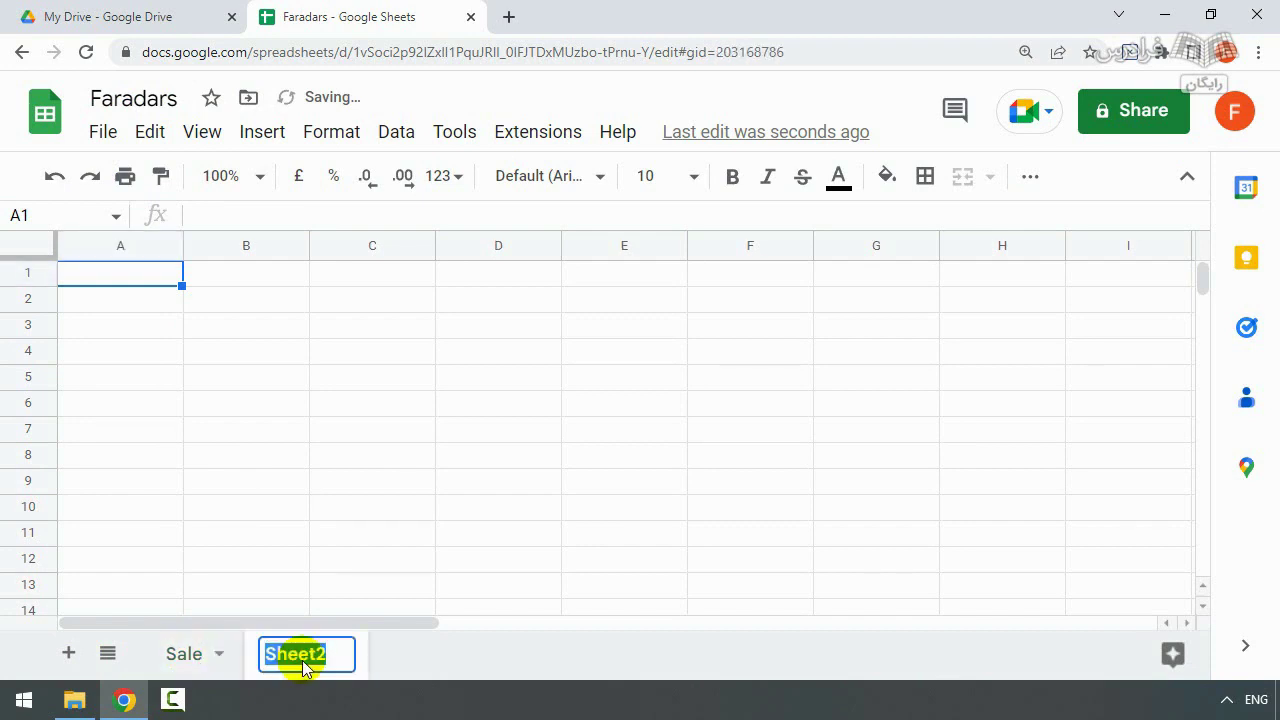
text(Storage)
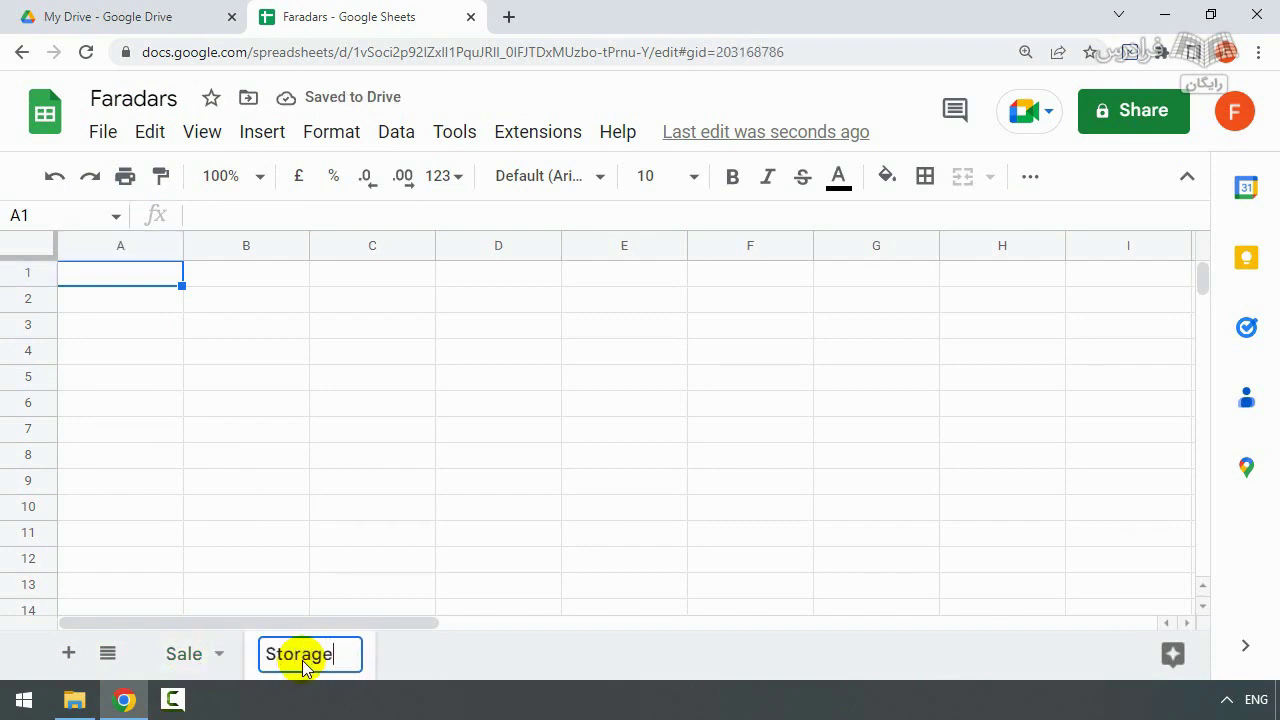
key(Return)
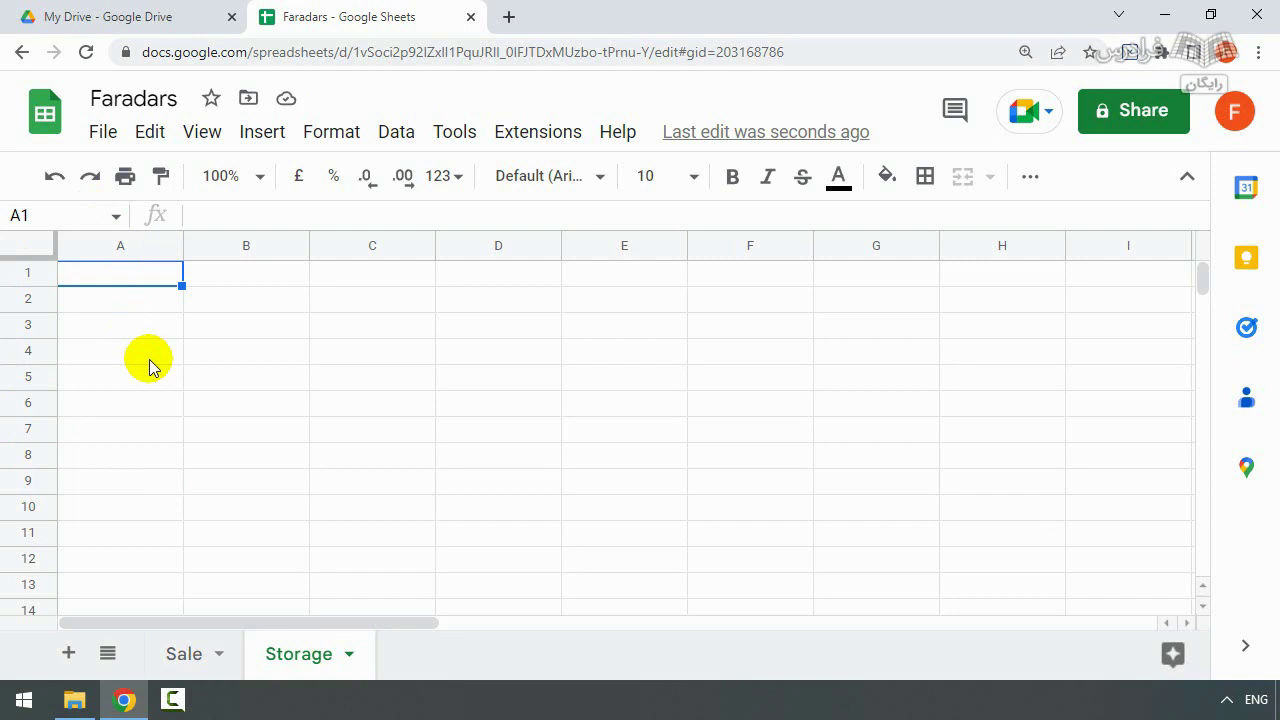
Select columns C and D, rows 1 and 2, and cell B4 one after another on the Storage sheet
click(369, 243)
click(499, 242)
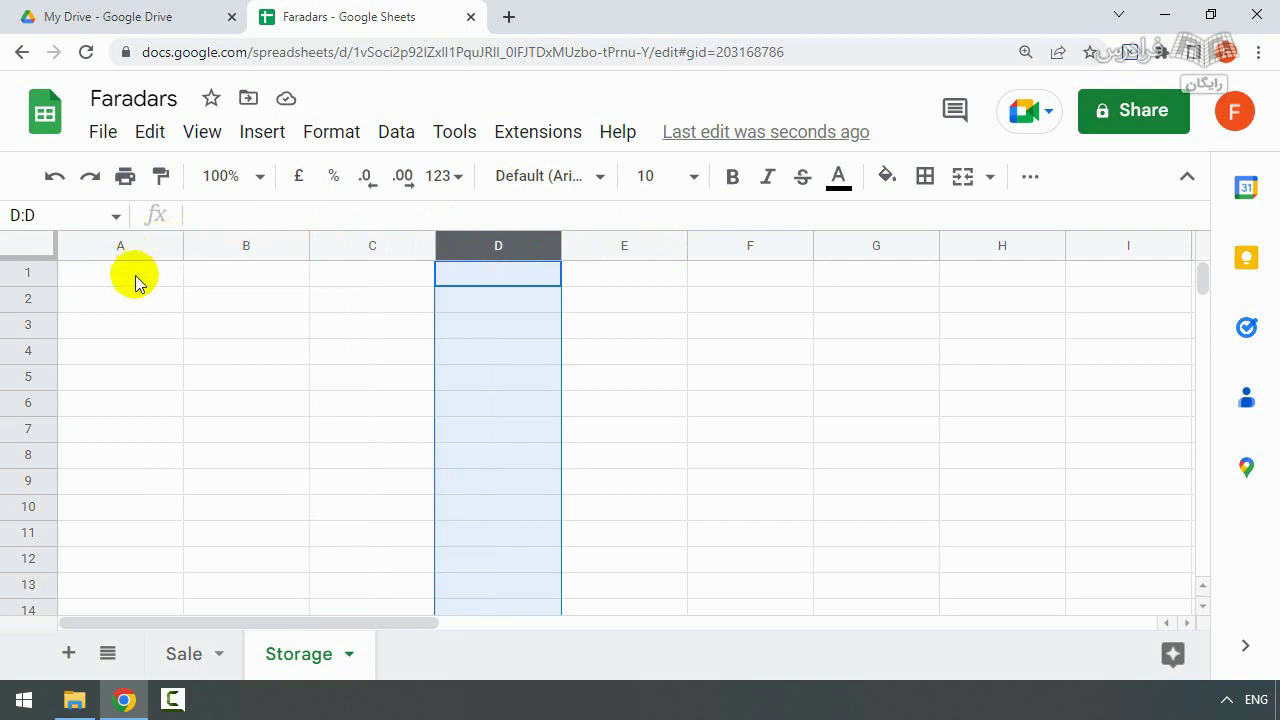
click(23, 272)
click(25, 299)
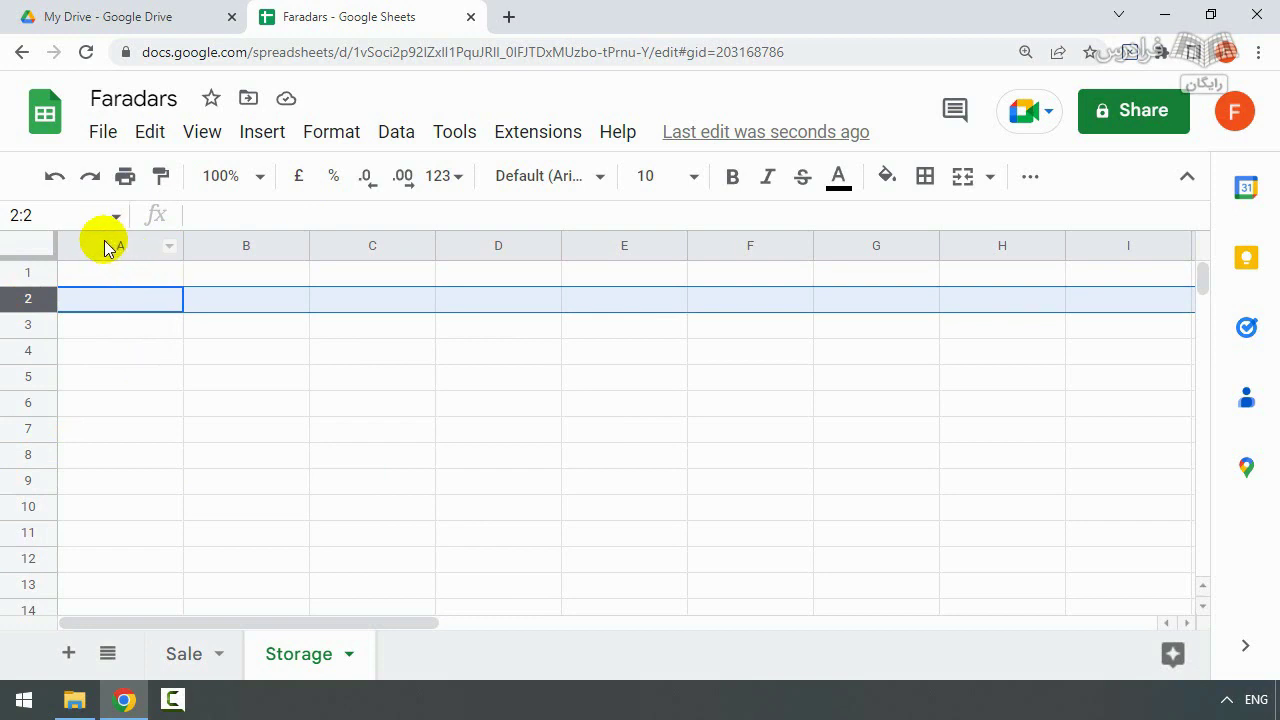
click(282, 360)
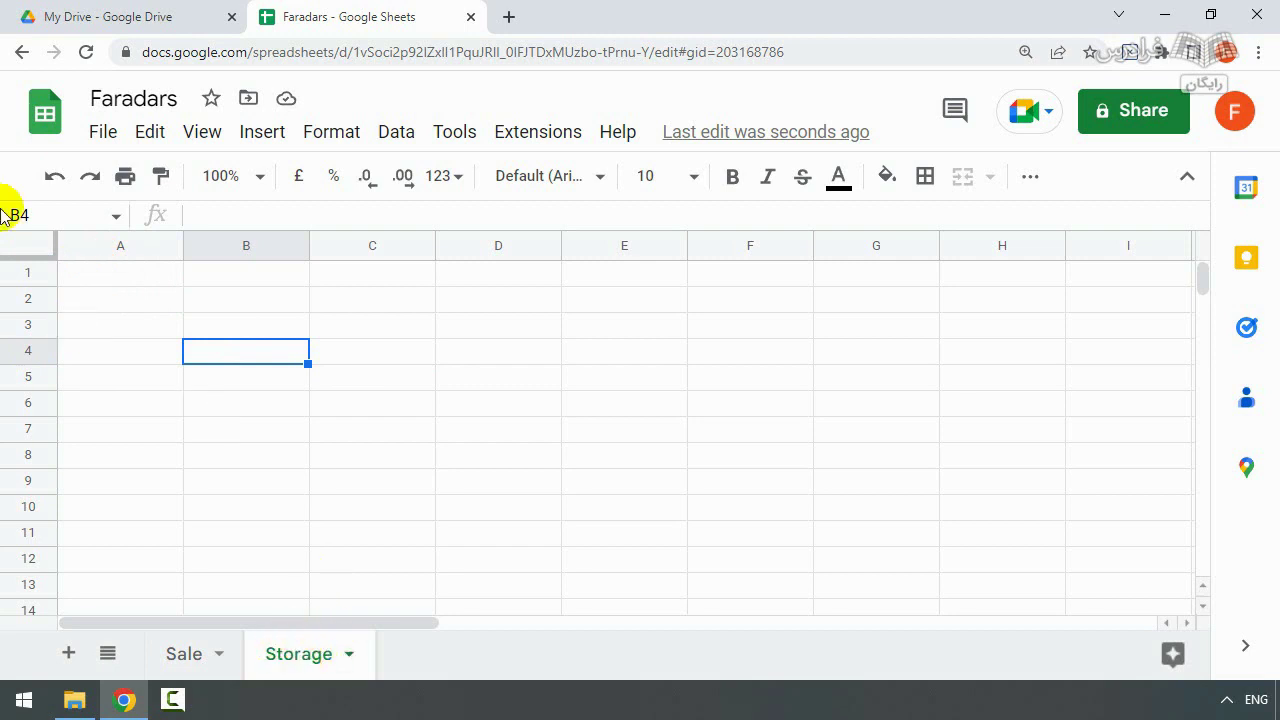
Enter bye in cell A1 of the Storage sheet and salam in cell A1 of the Sale sheet
click(112, 280)
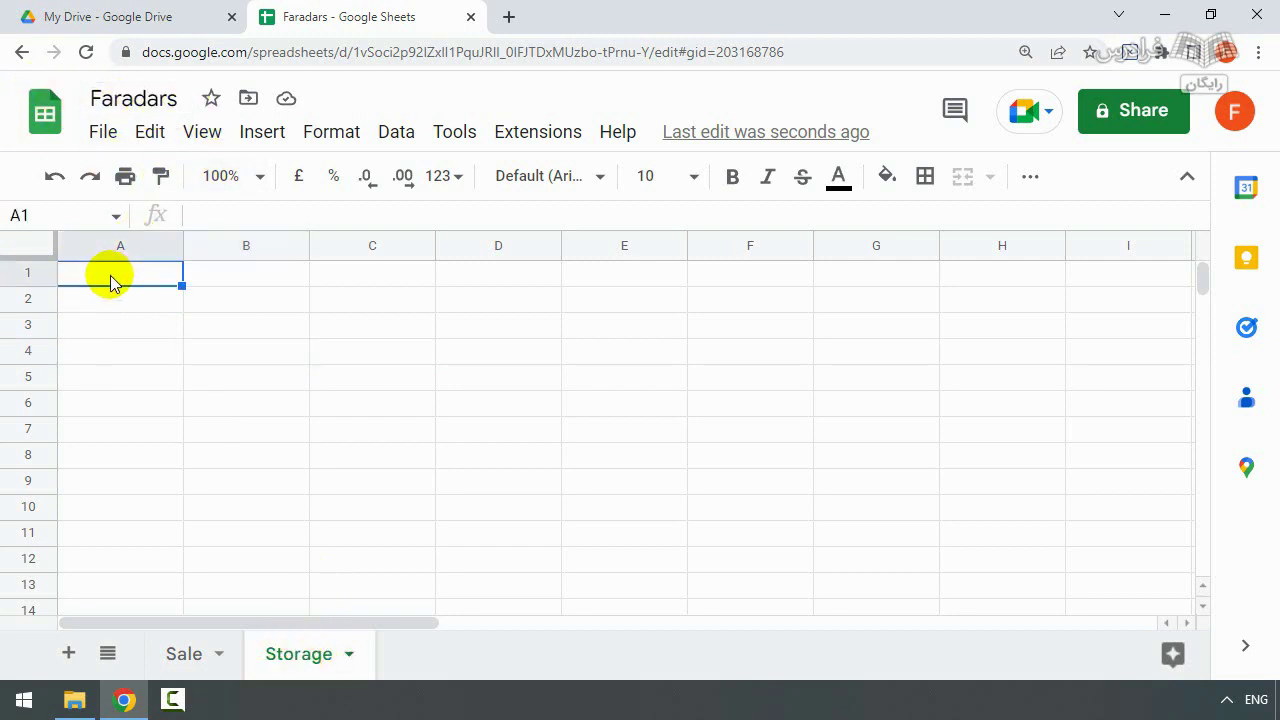
text(bye)
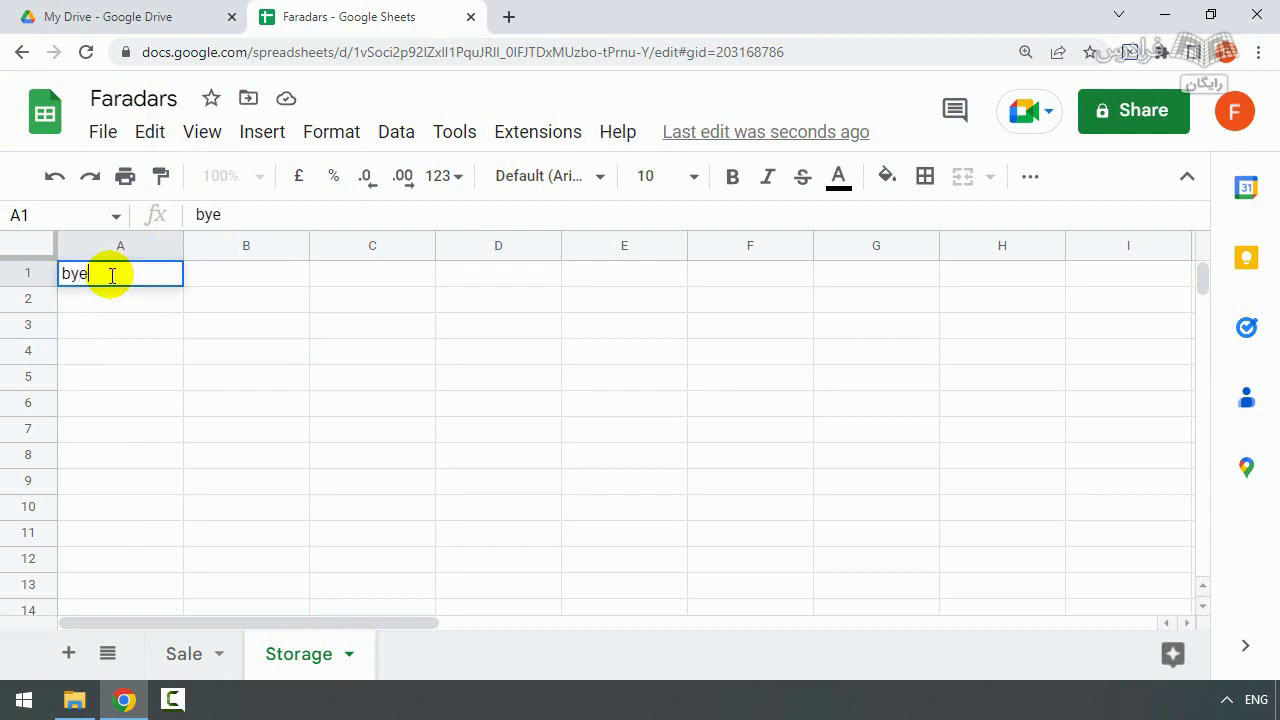
key(Return)
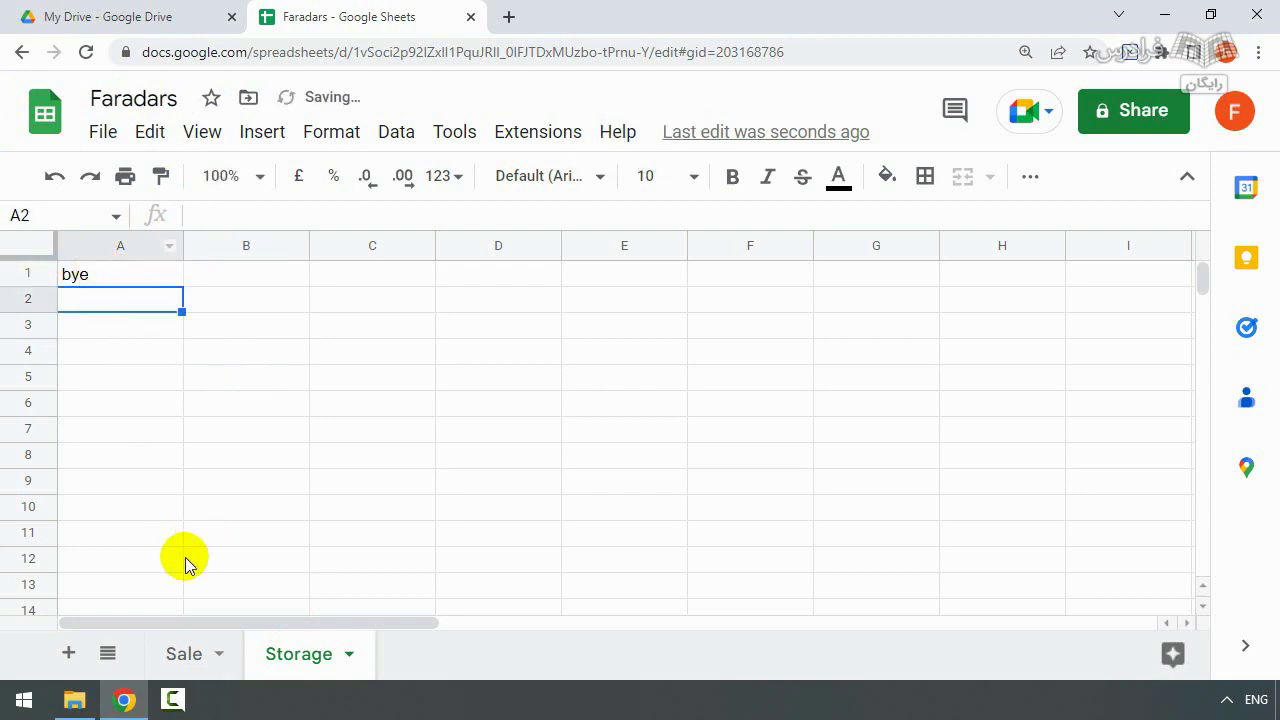
click(180, 660)
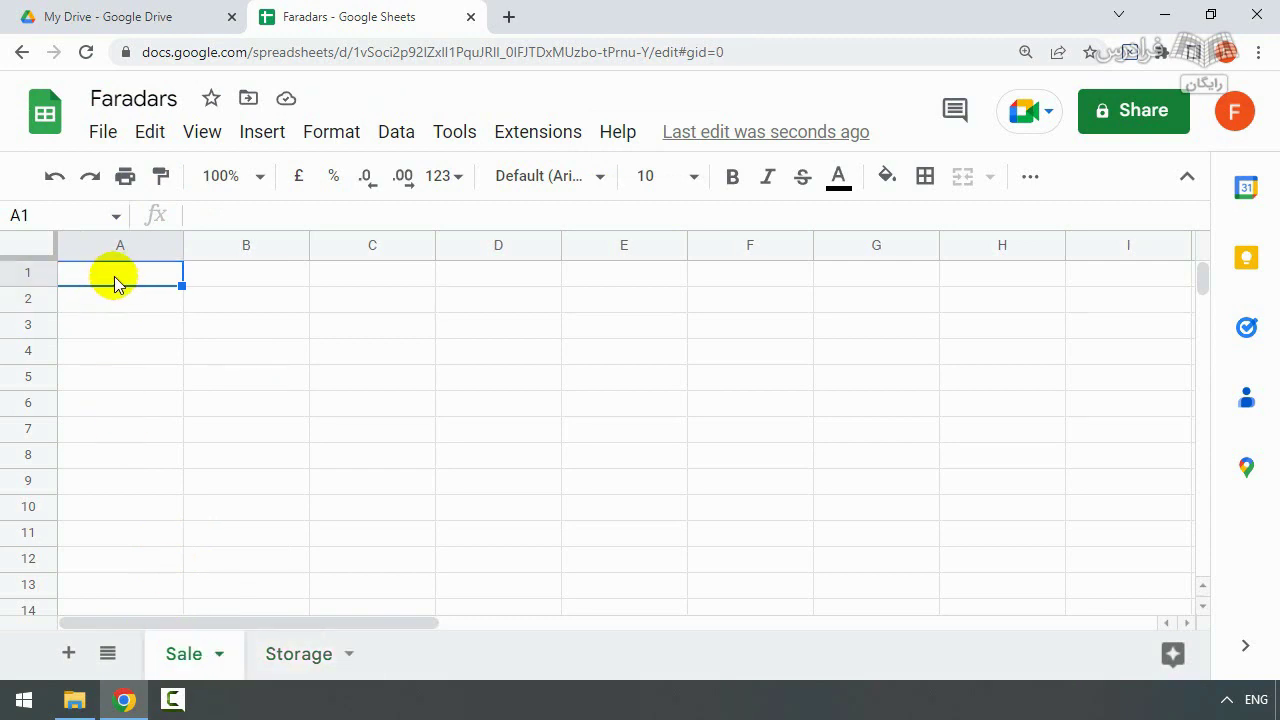
text(salam)
key(Return)
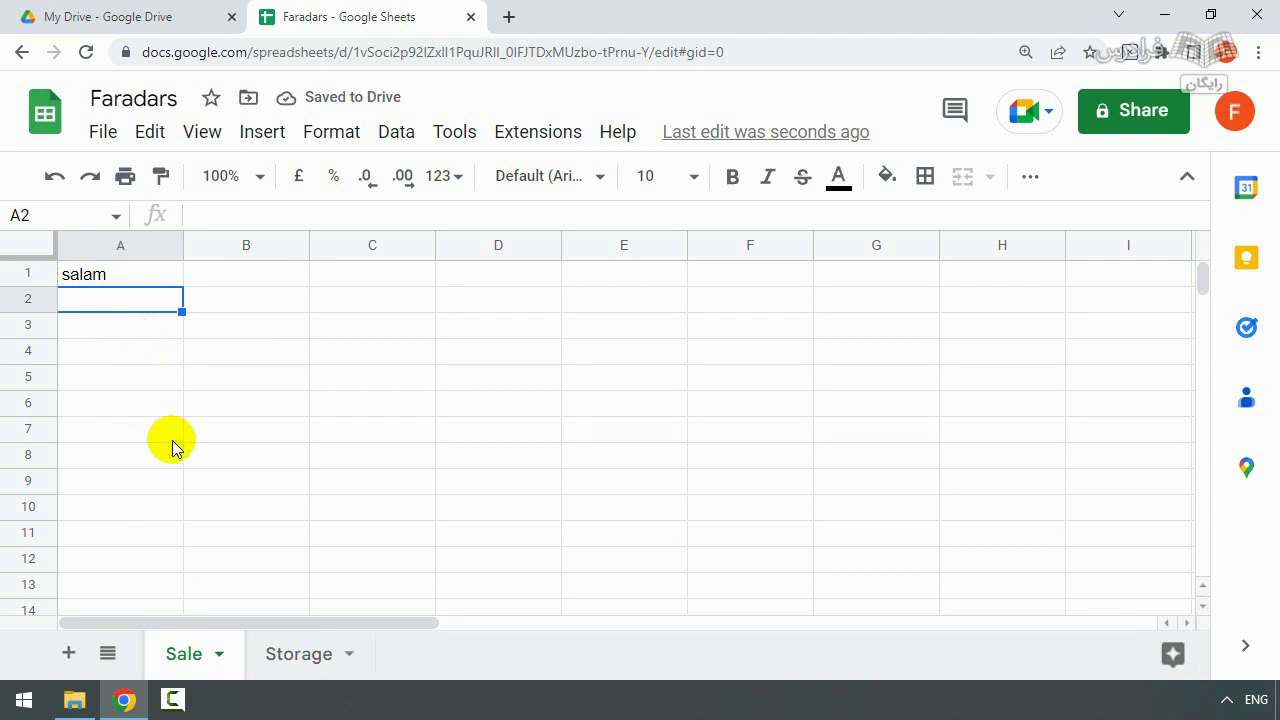
Switch between the Storage and Sale sheets and inspect cell A1 on each one
click(296, 655)
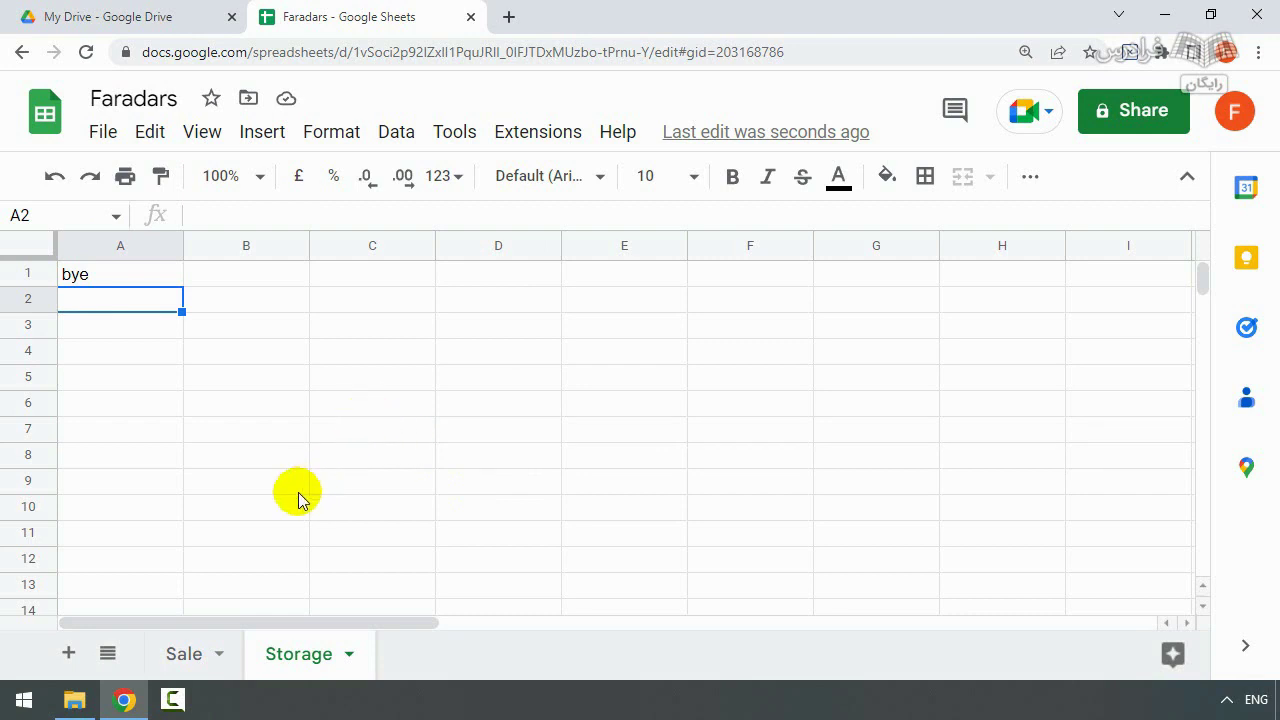
click(184, 650)
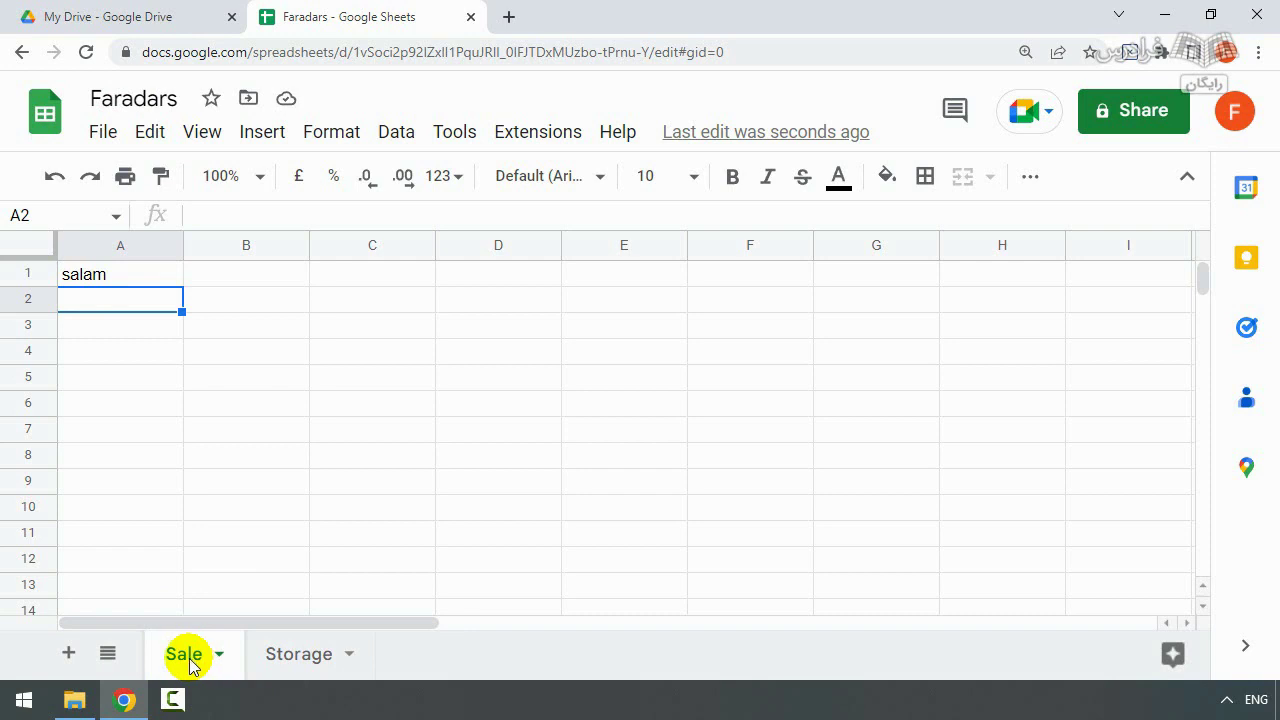
click(109, 283)
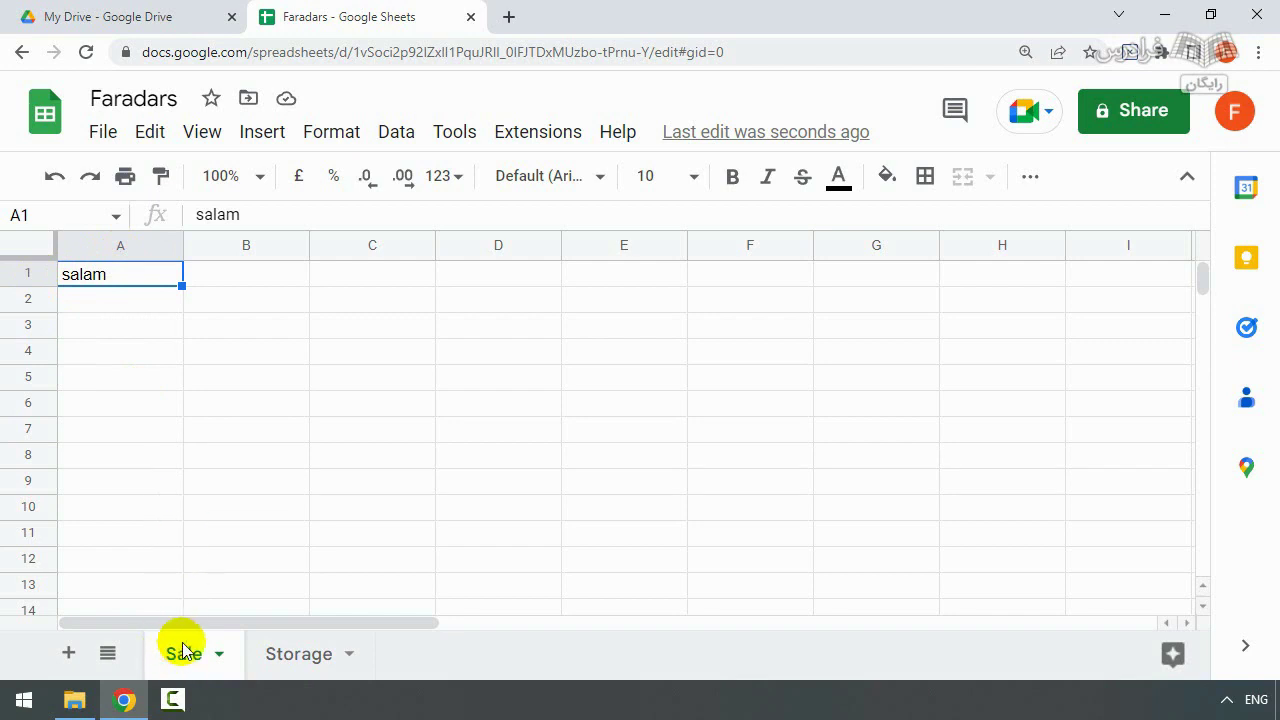
click(296, 656)
click(86, 268)
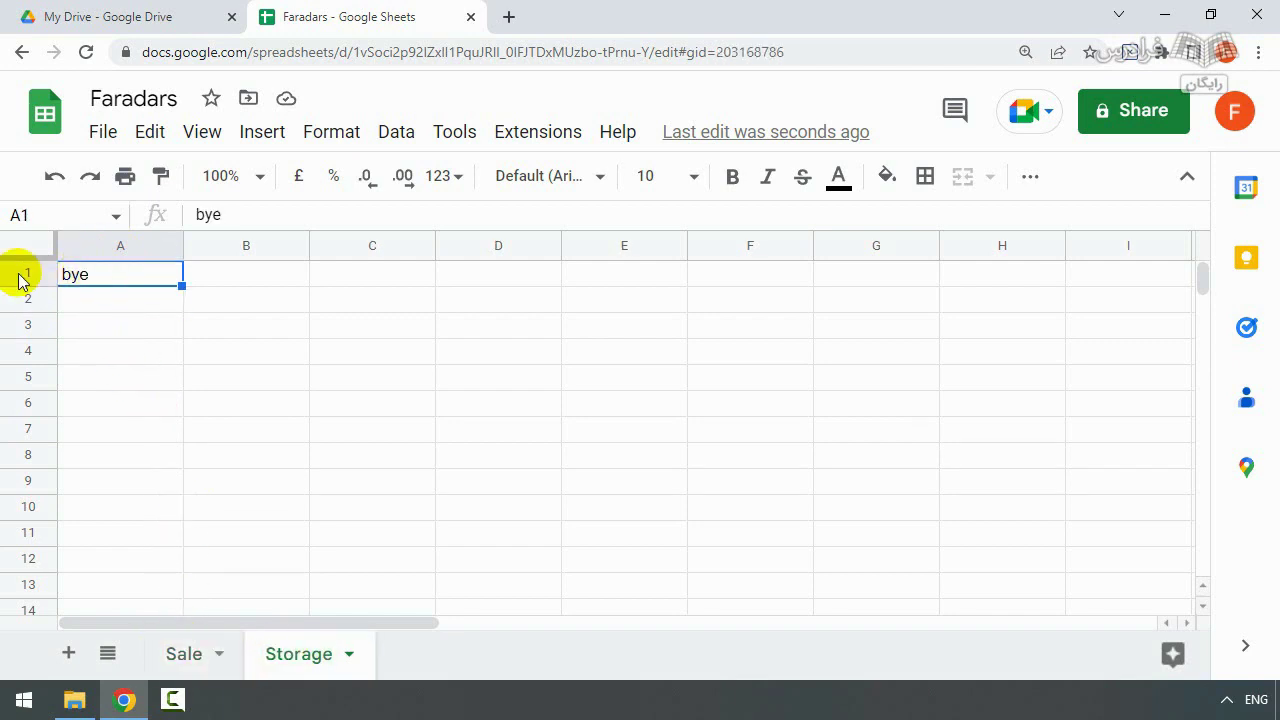
On the Sale sheet, widen column A to about double, narrow columns B and C, and make rows 2 and 3 taller
click(195, 655)
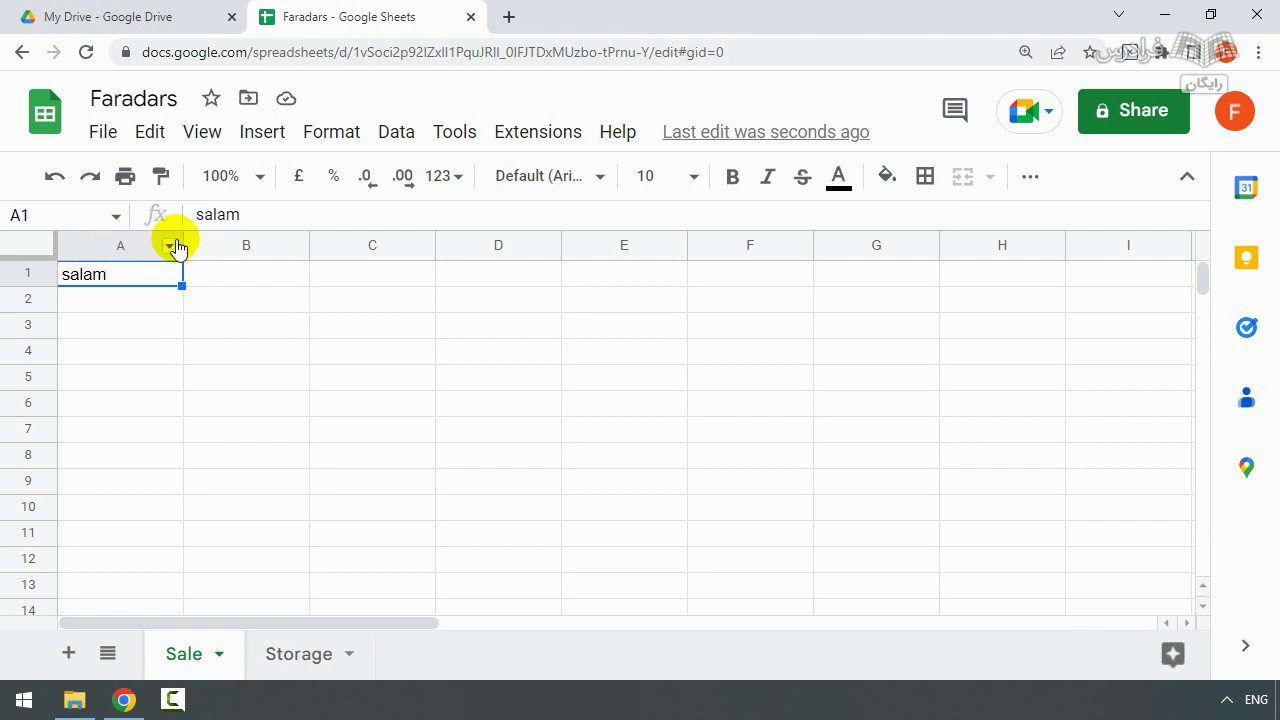
drag(182, 245, 312, 243)
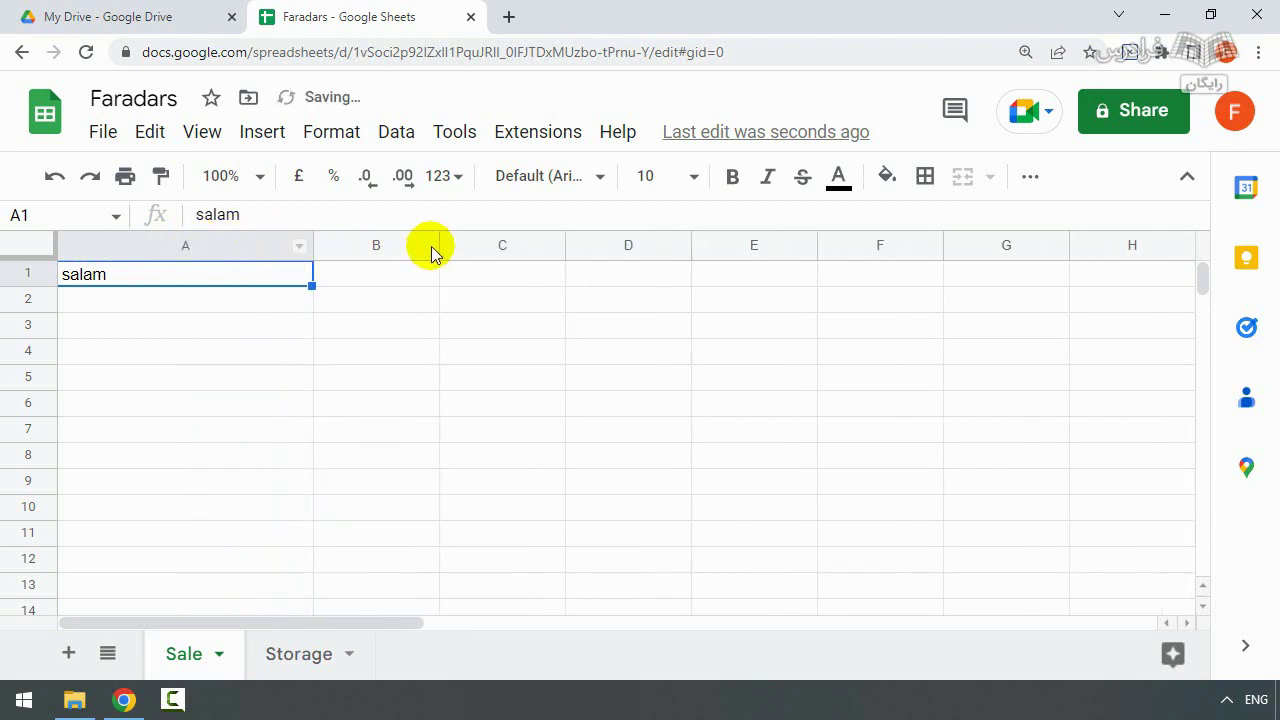
drag(437, 245, 376, 245)
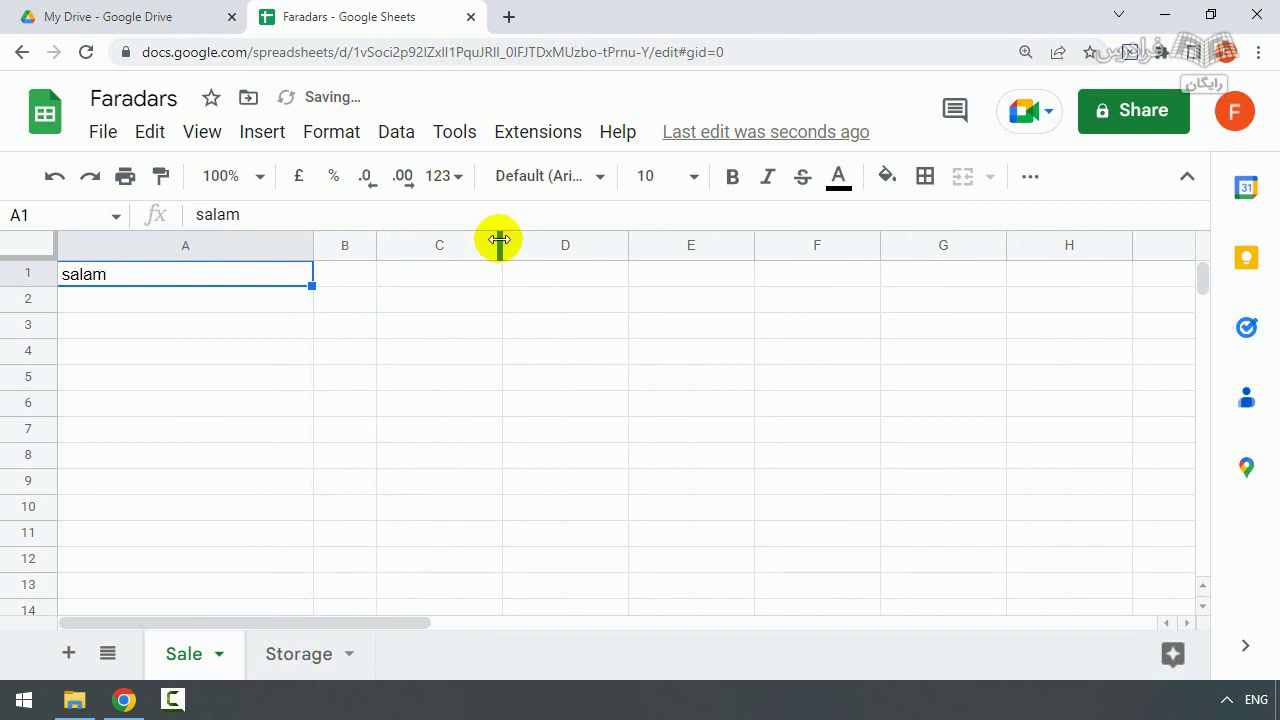
drag(500, 242, 412, 252)
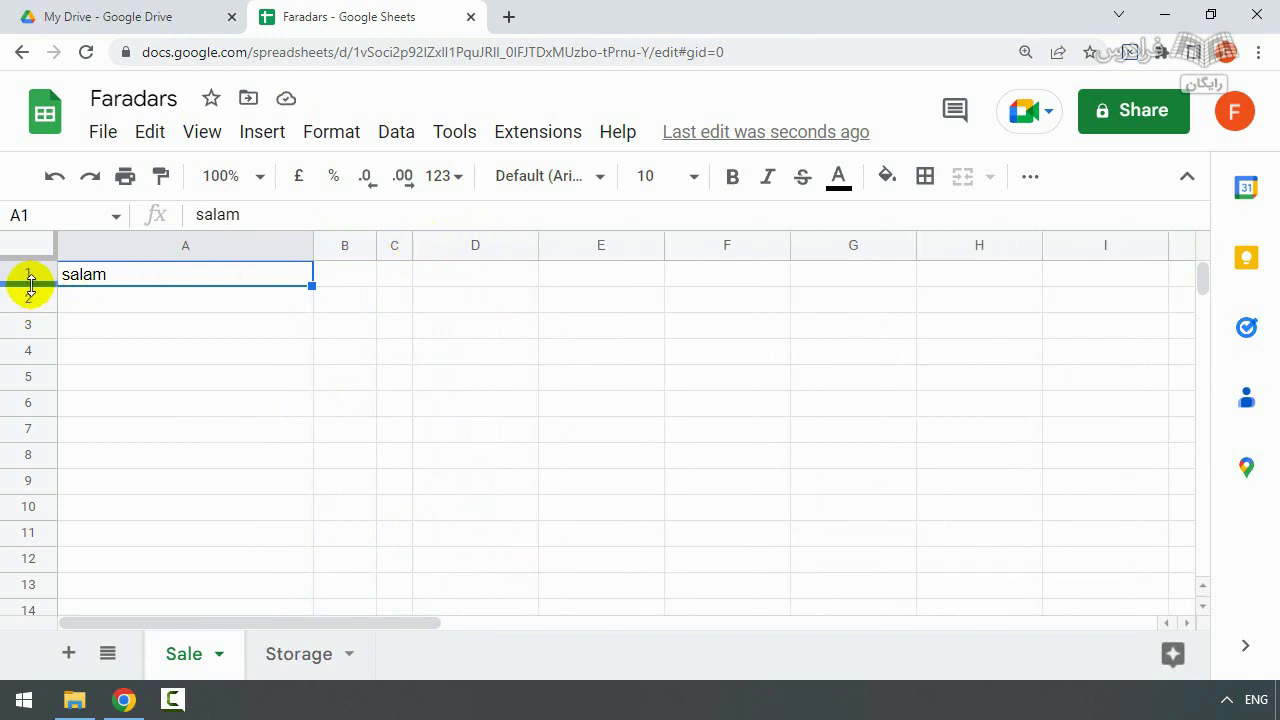
drag(29, 311, 29, 337)
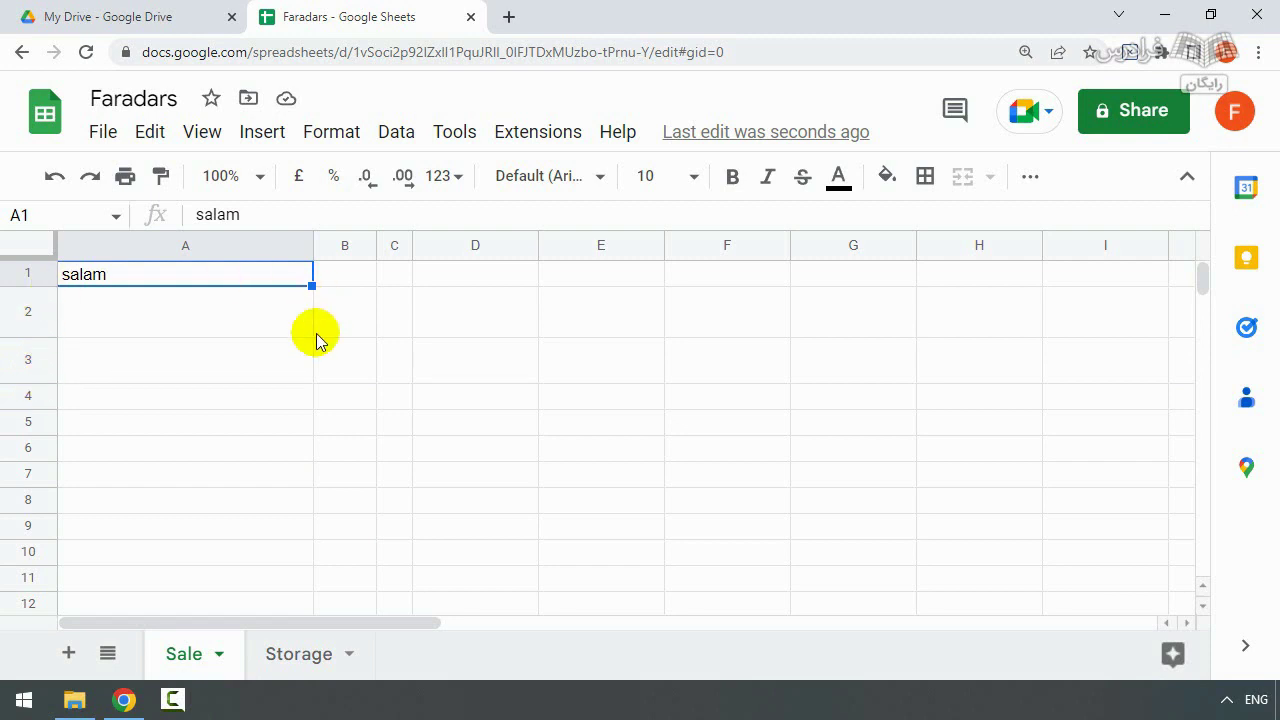
Examine the options available for column D on the Sale sheet, including the paste, insert, delete and clear commands
right_click(472, 248)
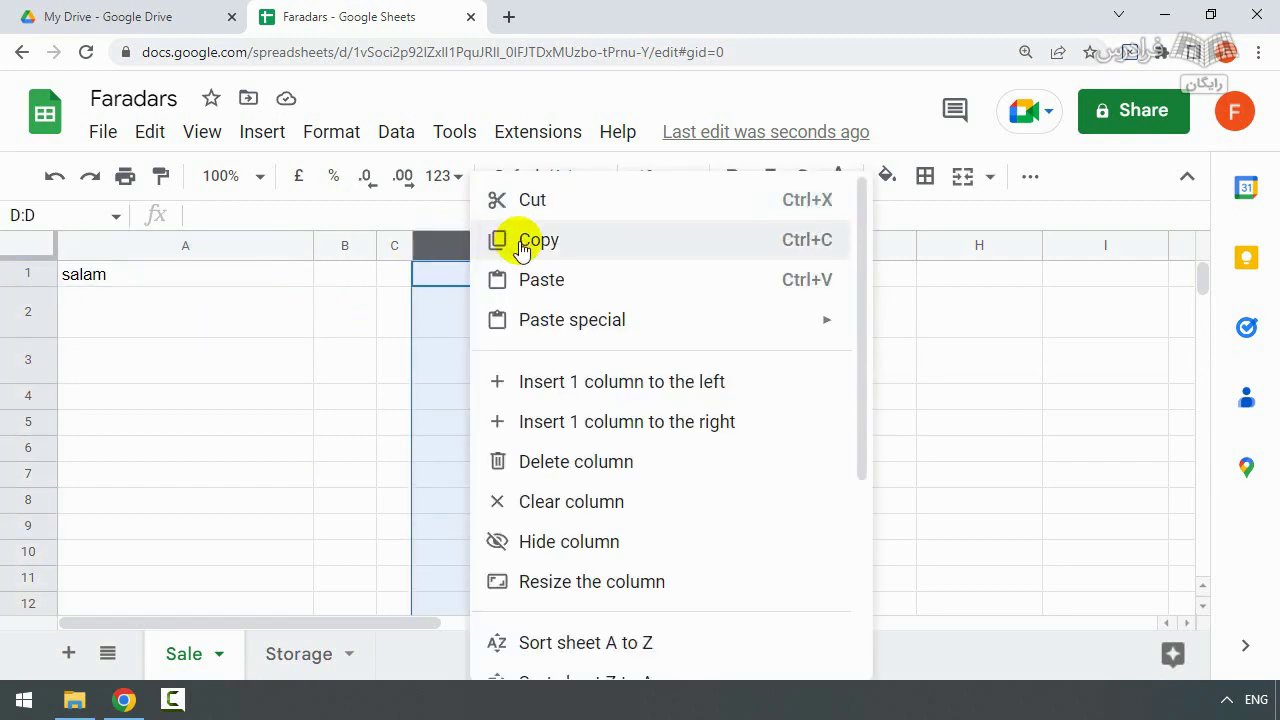
scroll(637, 478, down, 4)
scroll(560, 430, up, 4)
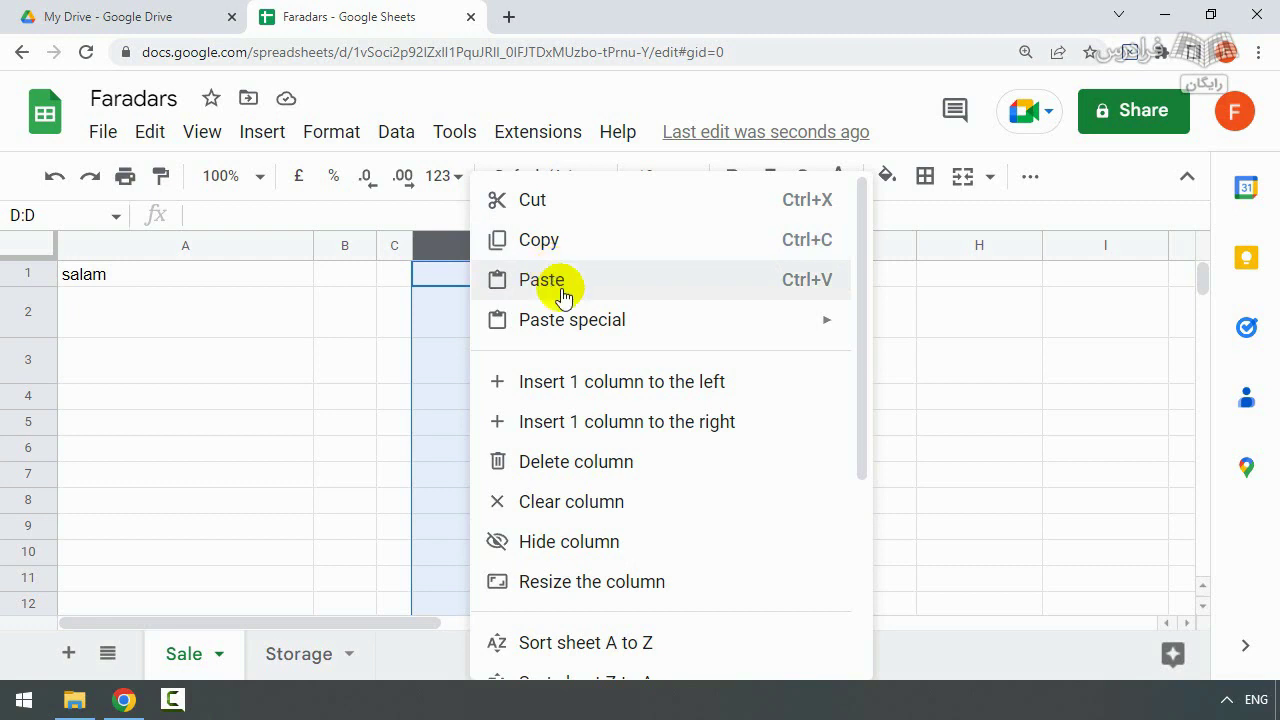
mouse_move(543, 322)
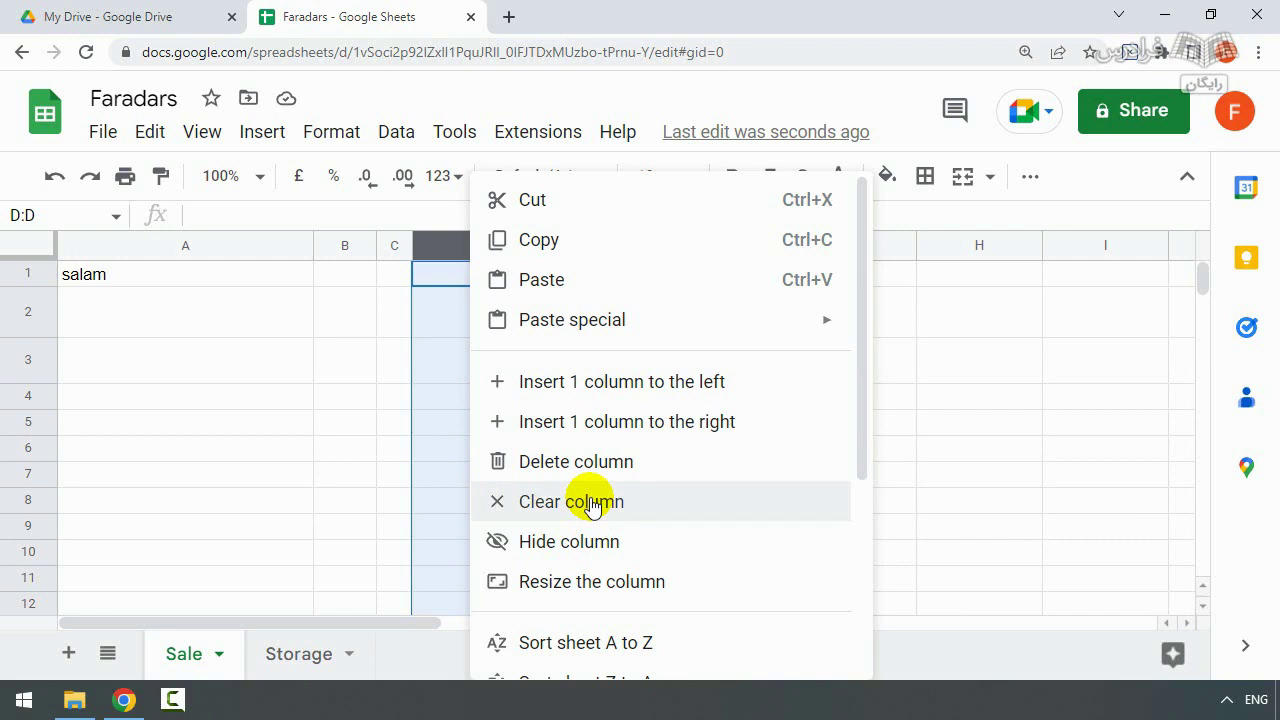
click(431, 345)
Enter 1, 2, 3, 2 and 2 in cells D2 to D6, and clear the contents of column D
click(452, 298)
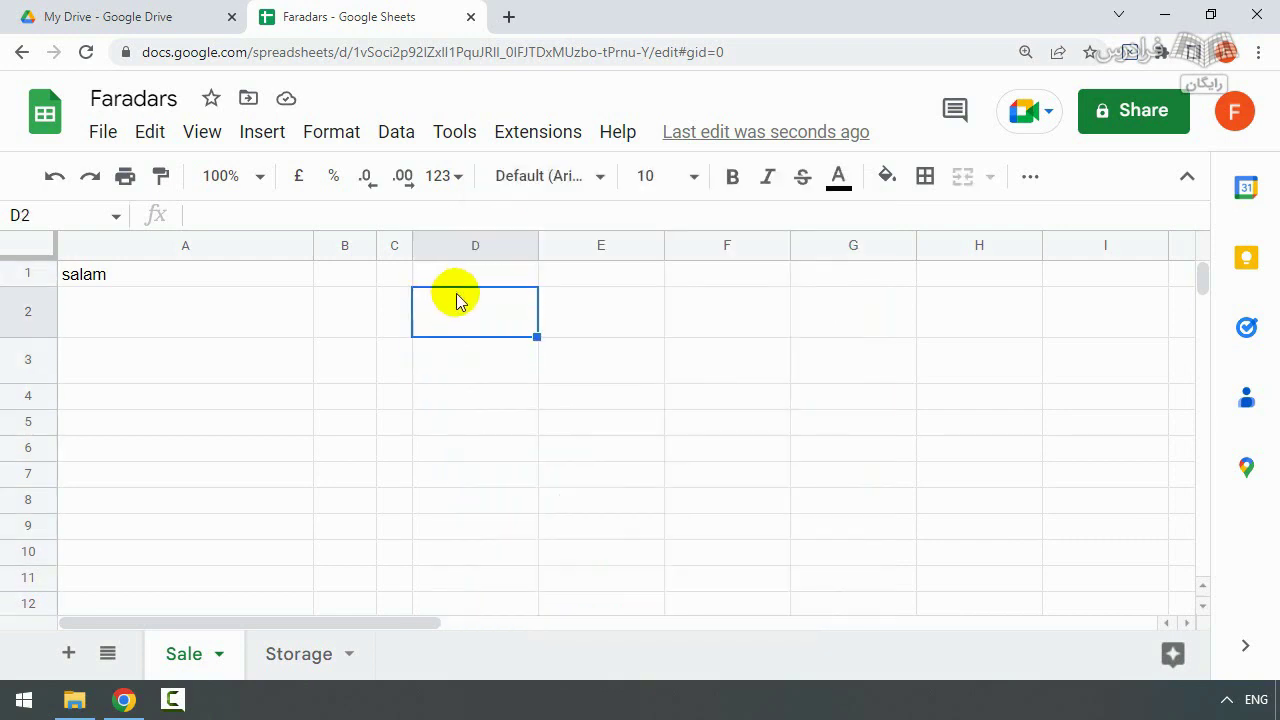
text(1 2 3 2 2)
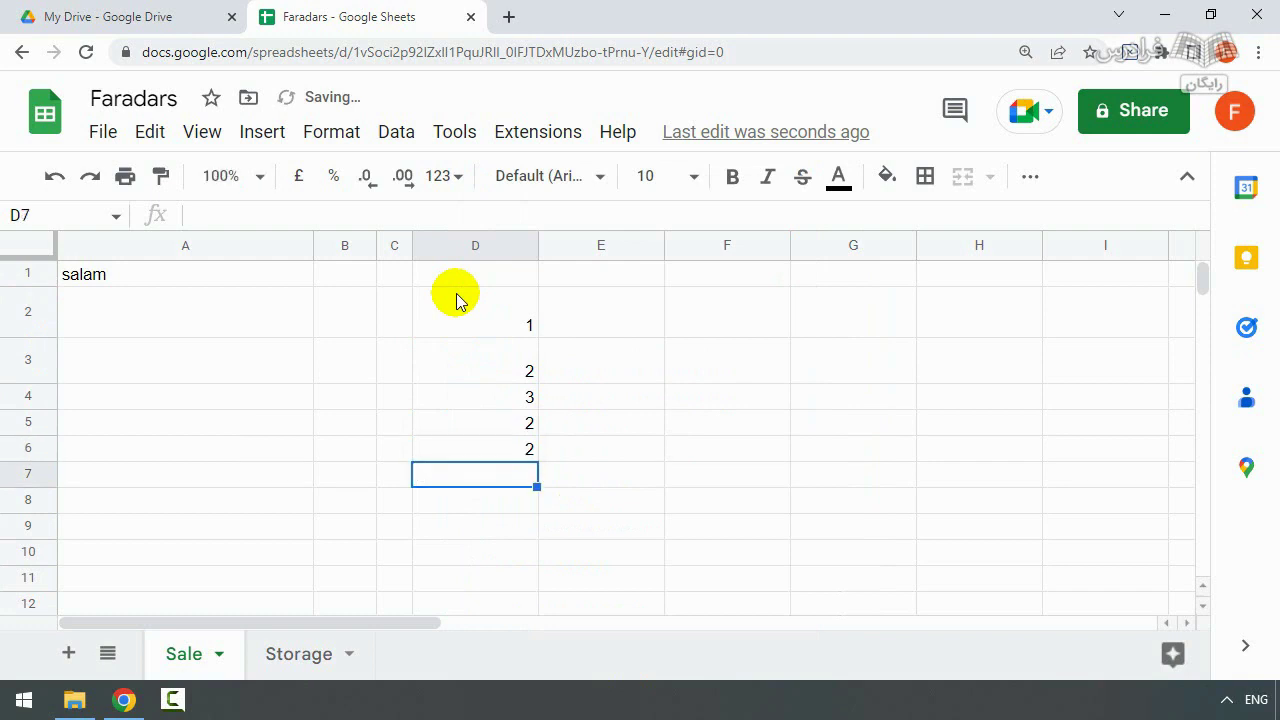
click(474, 244)
right_click(477, 248)
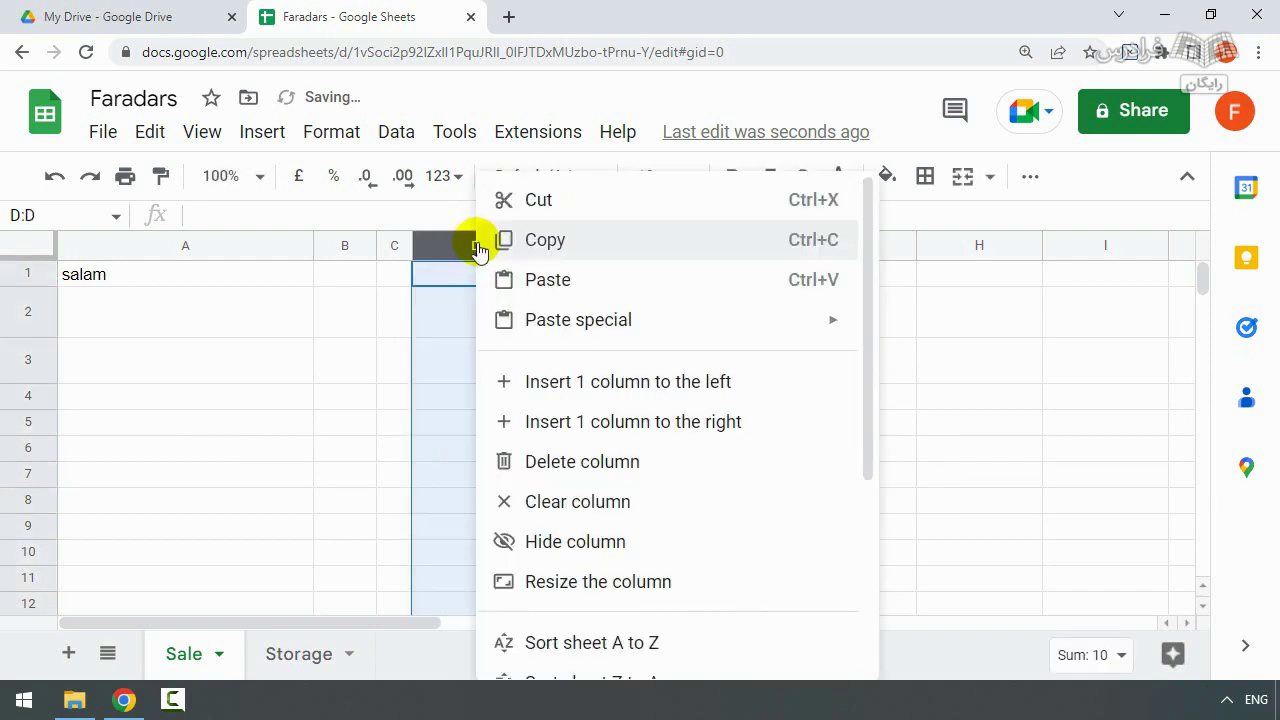
click(522, 510)
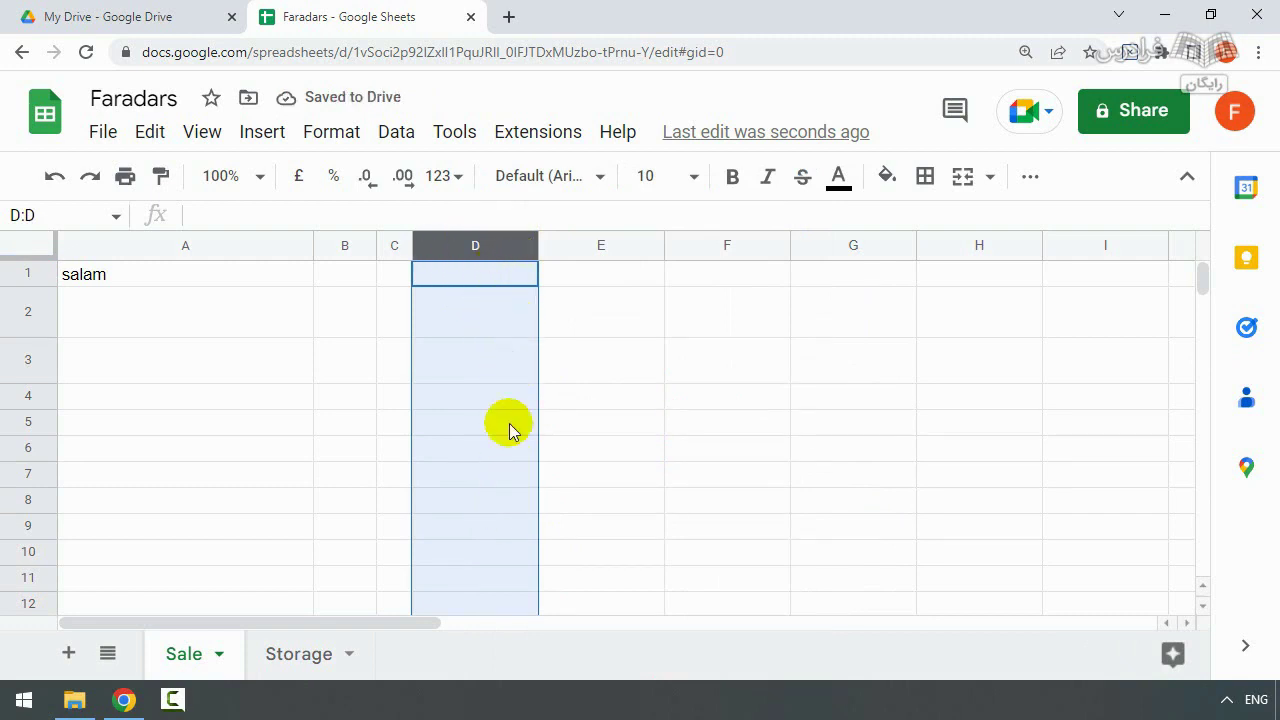
Hide column D on the Sale sheet
right_click(474, 246)
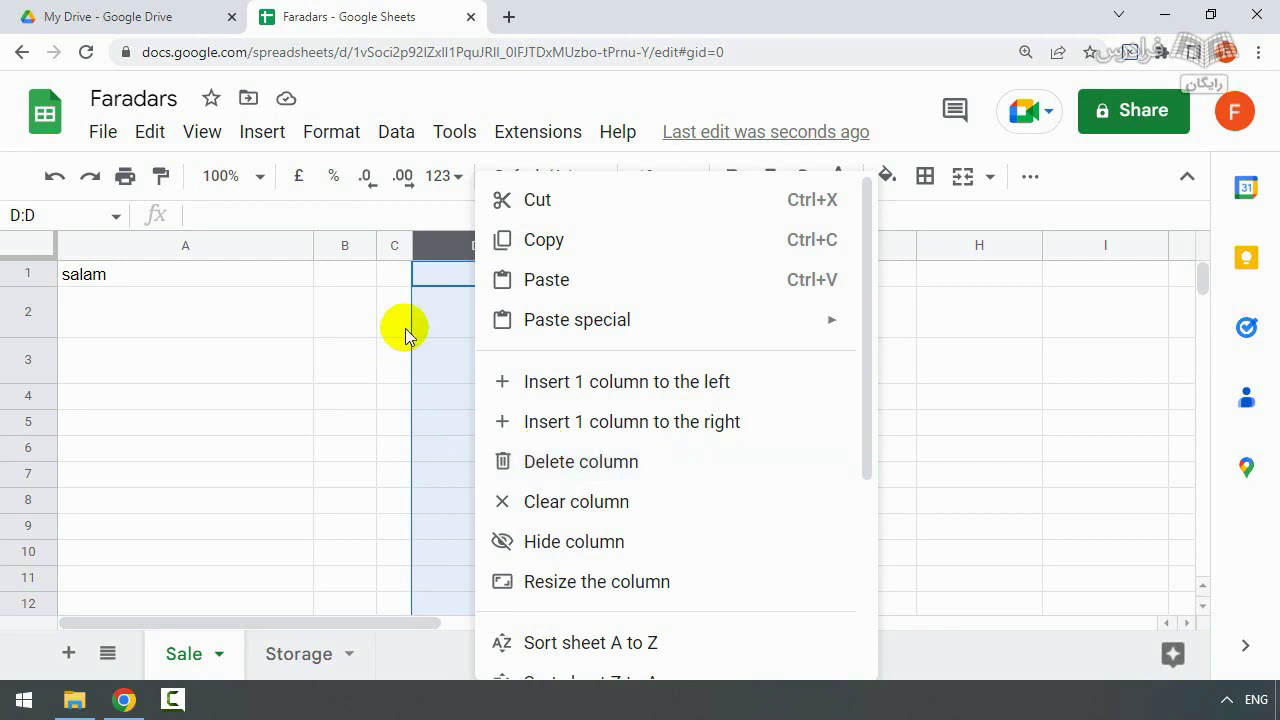
key(Escape)
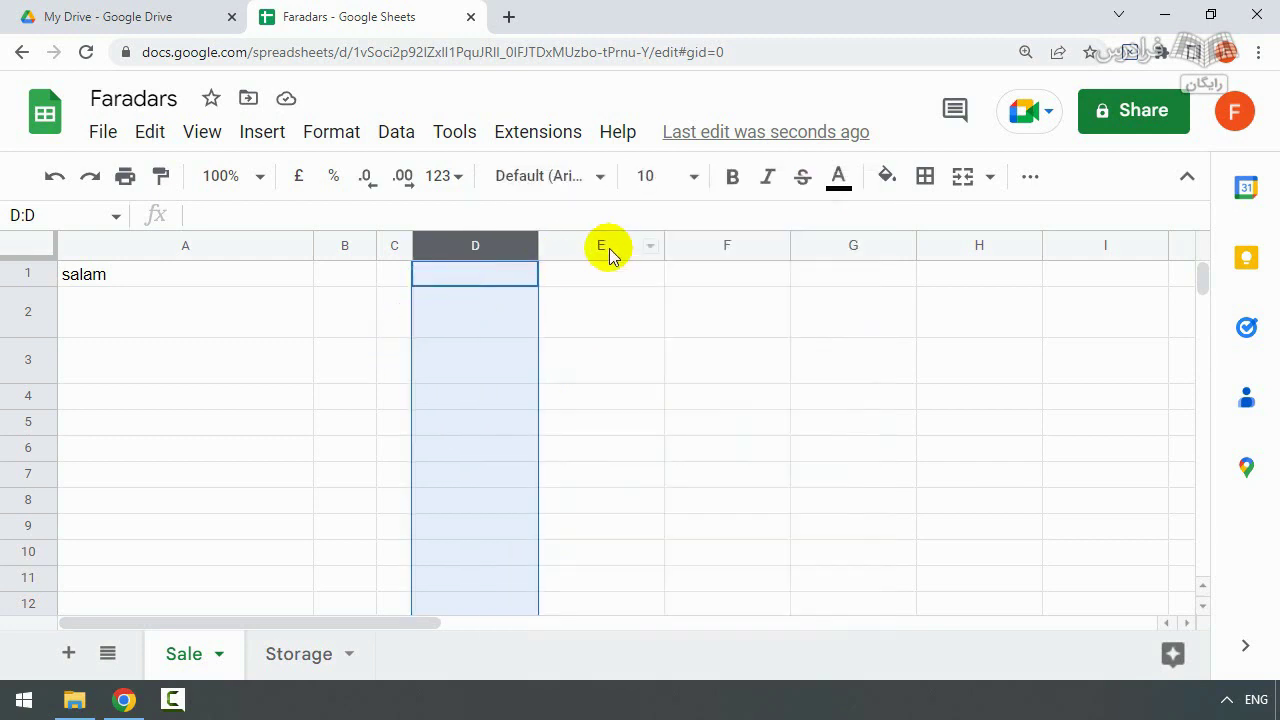
right_click(473, 242)
scroll(577, 410, down, 1)
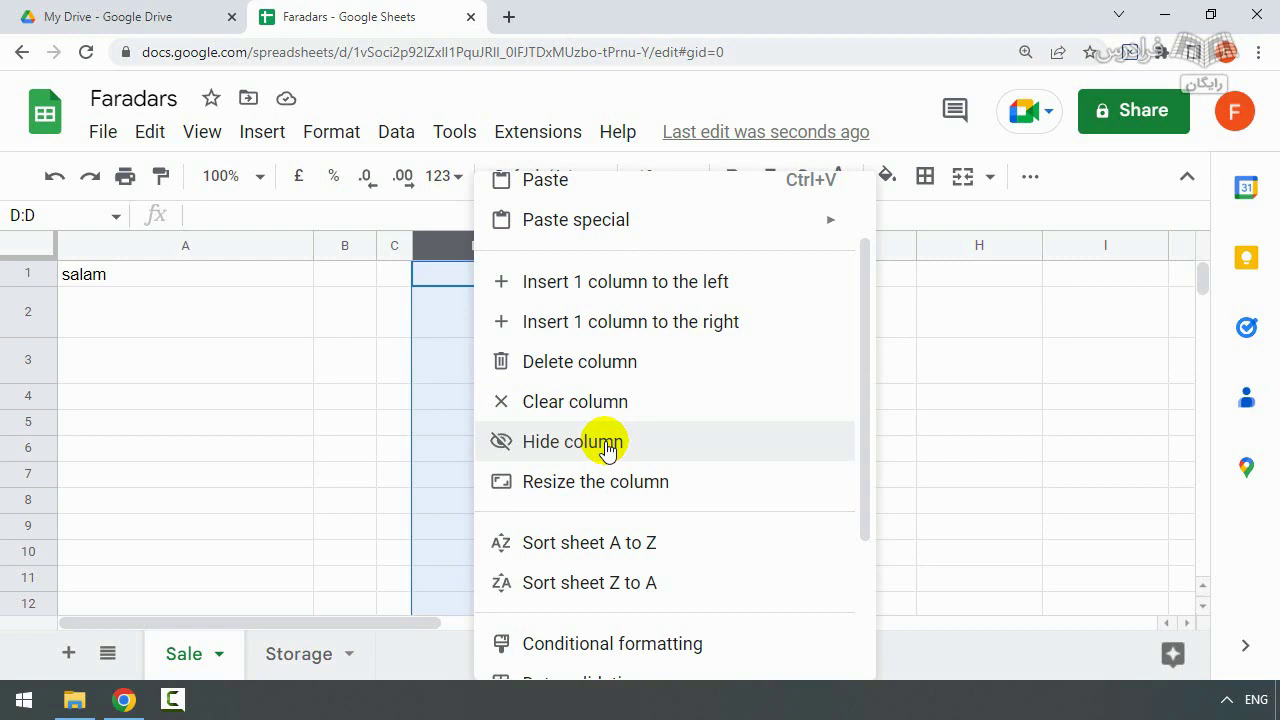
click(549, 447)
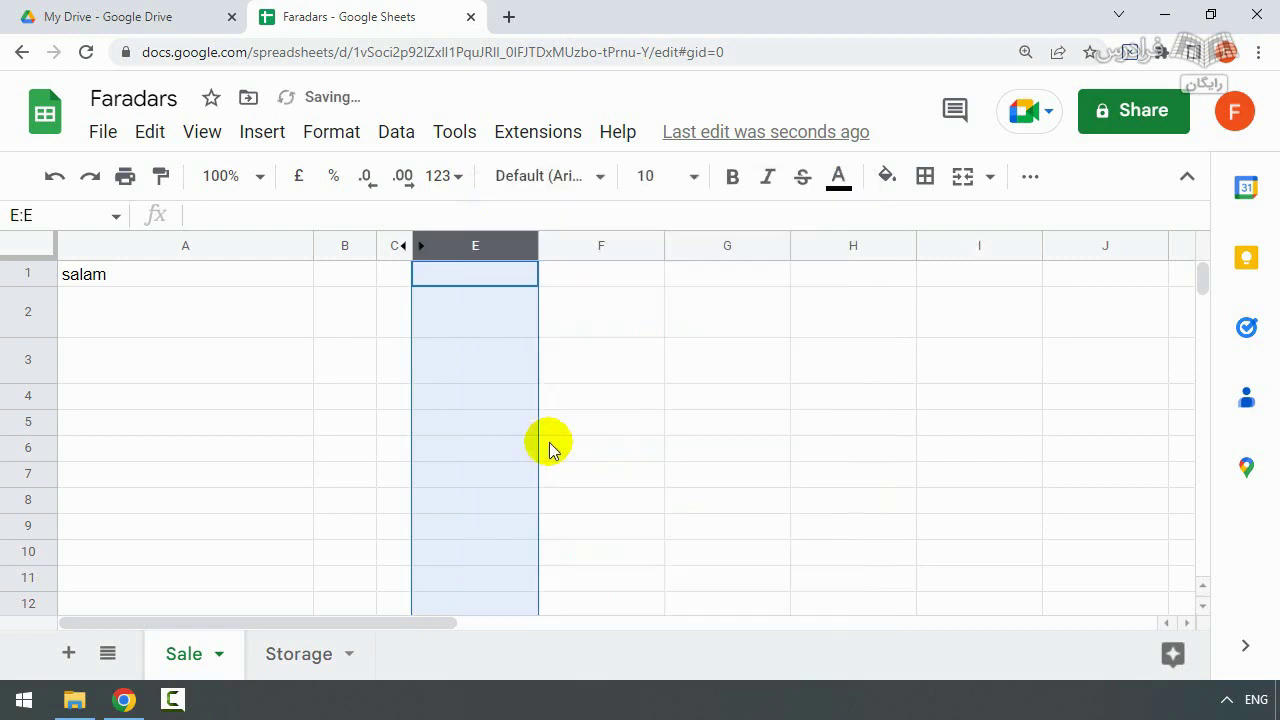
Widen column C to about double its width and unhide column D
click(387, 254)
click(445, 295)
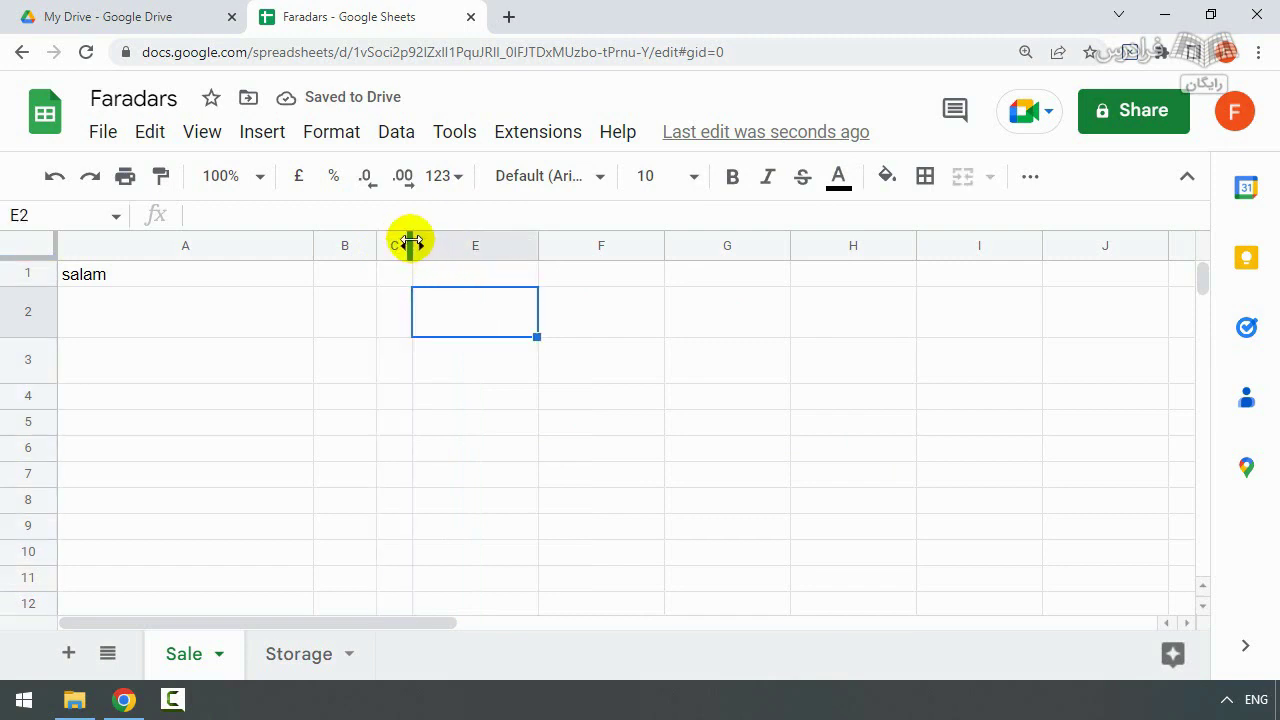
drag(410, 243, 454, 245)
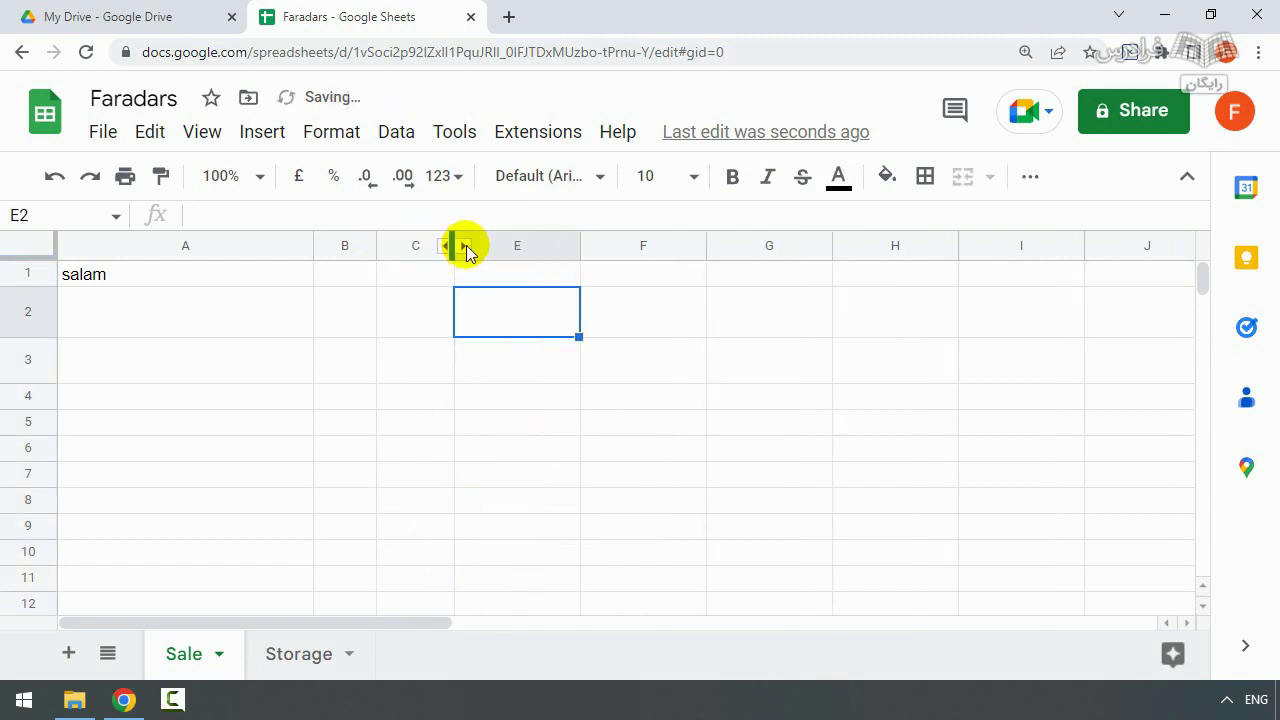
click(466, 247)
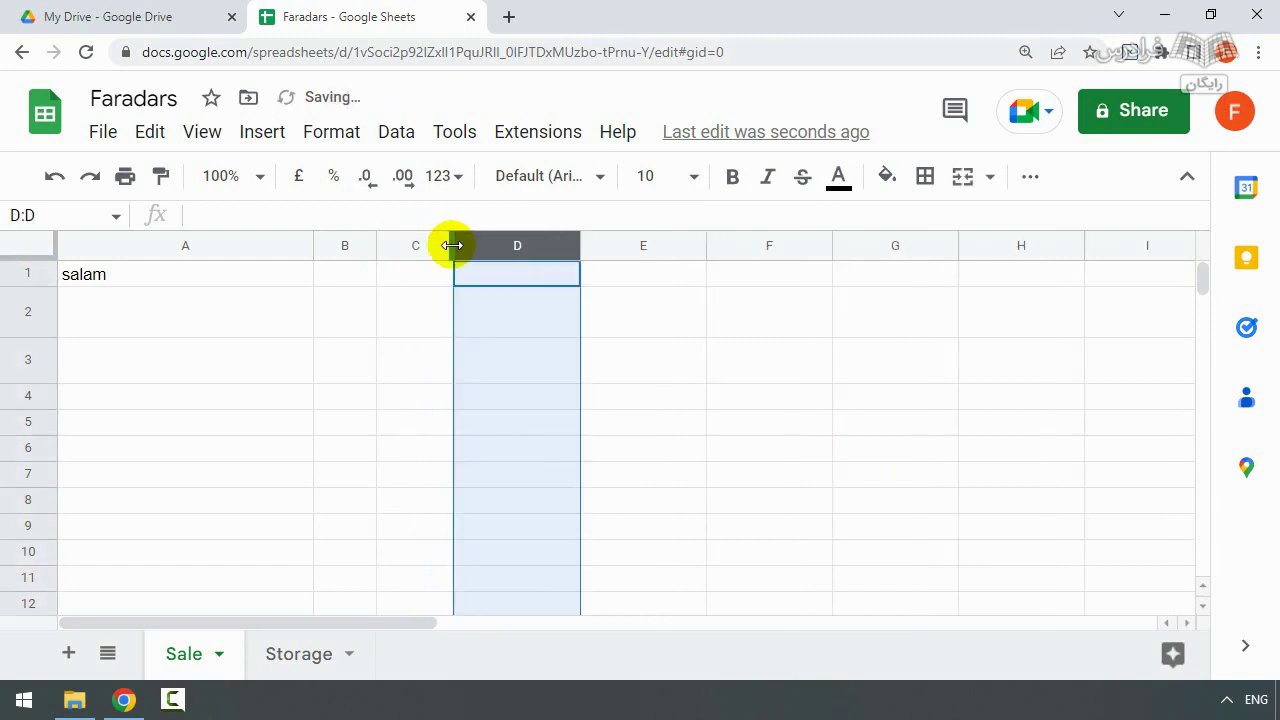
Examine the remaining options for column D, from resizing and sorting to data validation, column stats and smart chips
right_click(515, 243)
scroll(620, 360, down, 2)
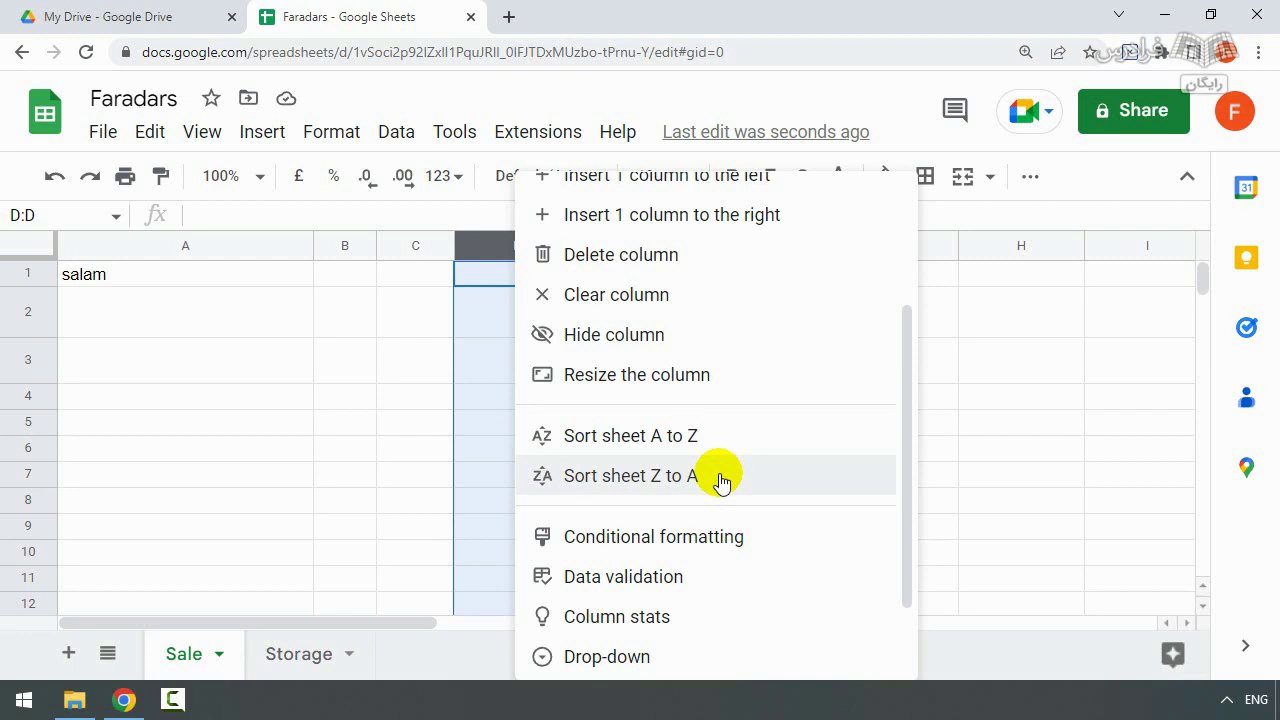
scroll(722, 482, down, 2)
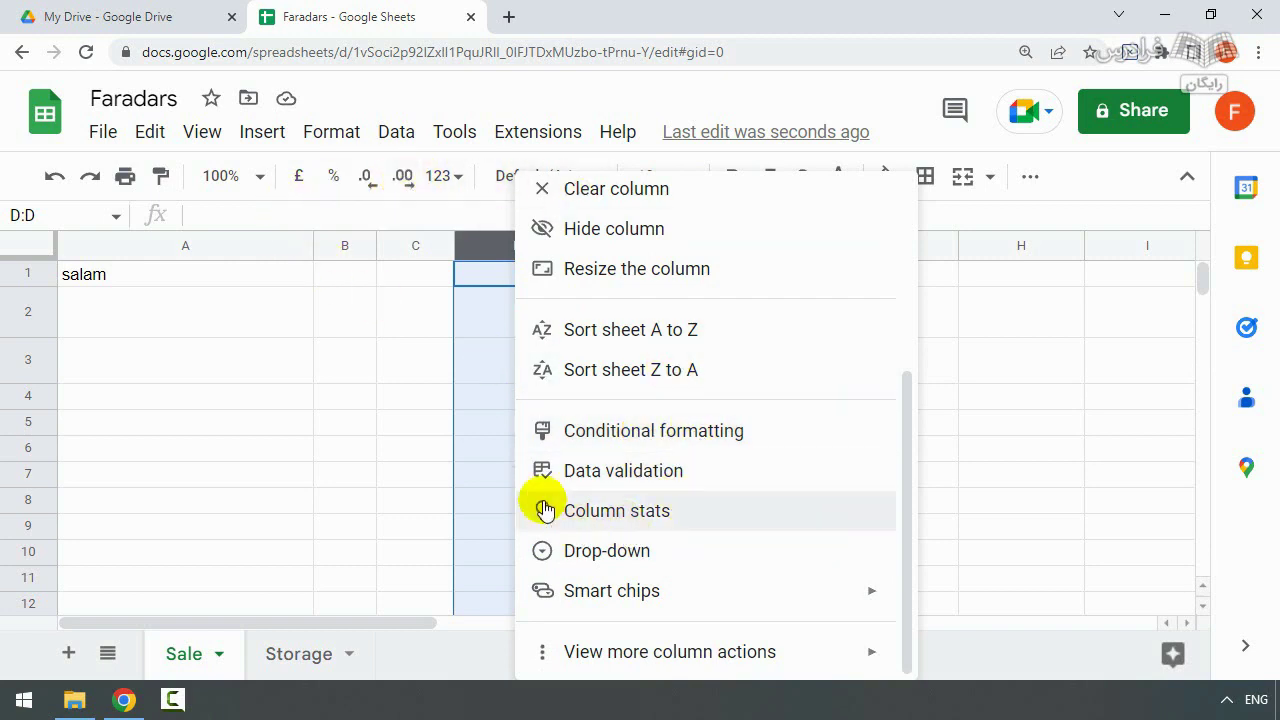
click(465, 368)
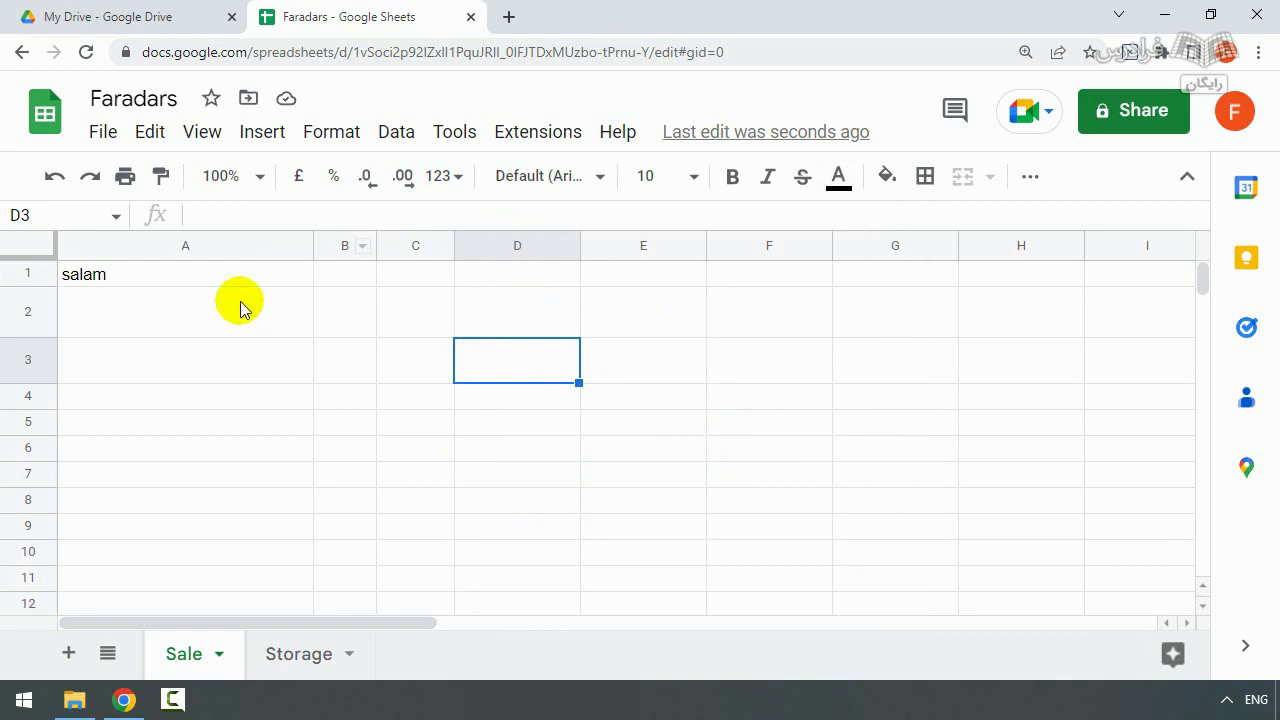
Examine the options available for row 7 on the Sale sheet
right_click(14, 473)
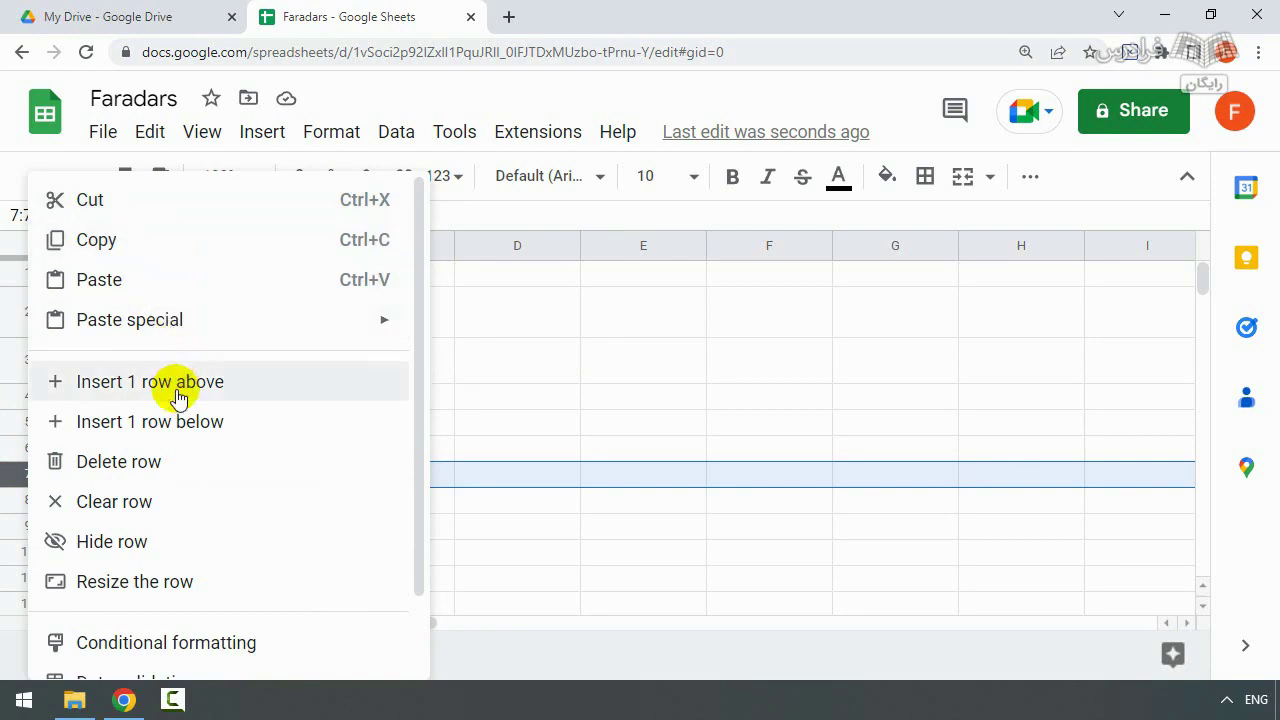
scroll(178, 460, down, 1)
scroll(178, 460, up, 1)
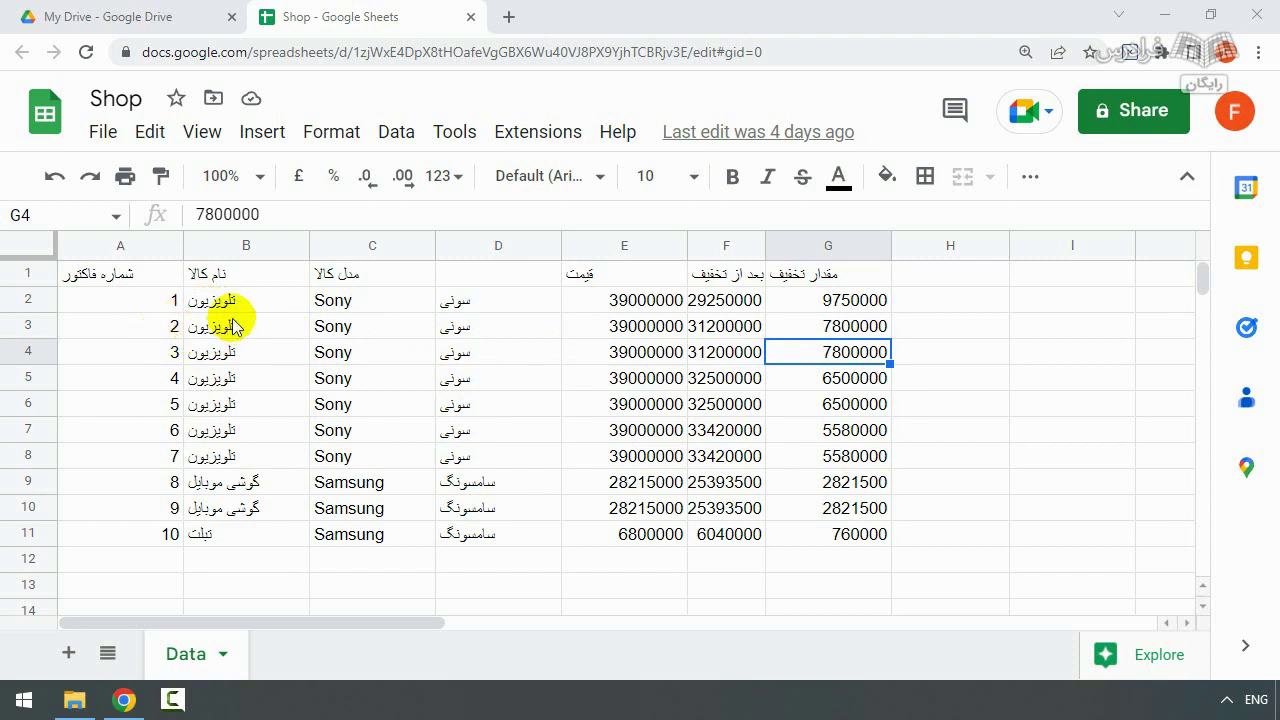
On the Data sheet of the Shop file, select B2:B7, F3:F6, D6:D9 and G2:H2 together, followed by the whole table A1:G11
drag(243, 300, 243, 468)
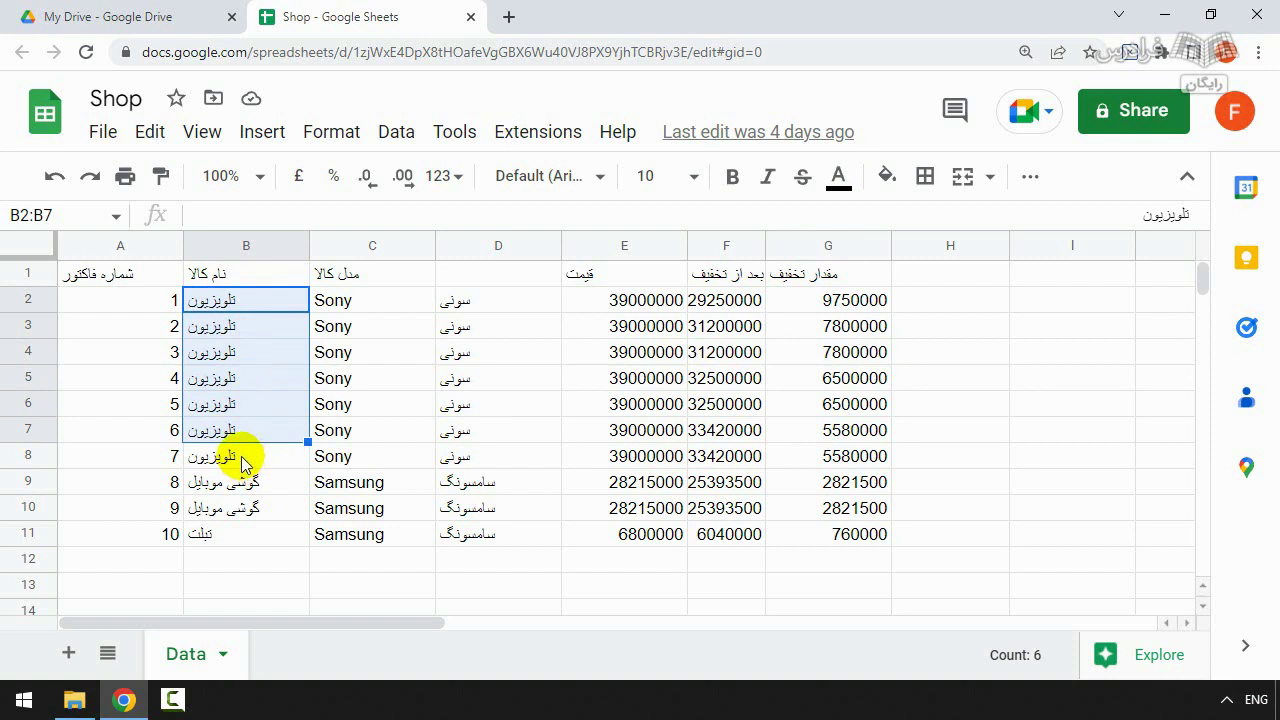
drag(712, 332, 722, 404)
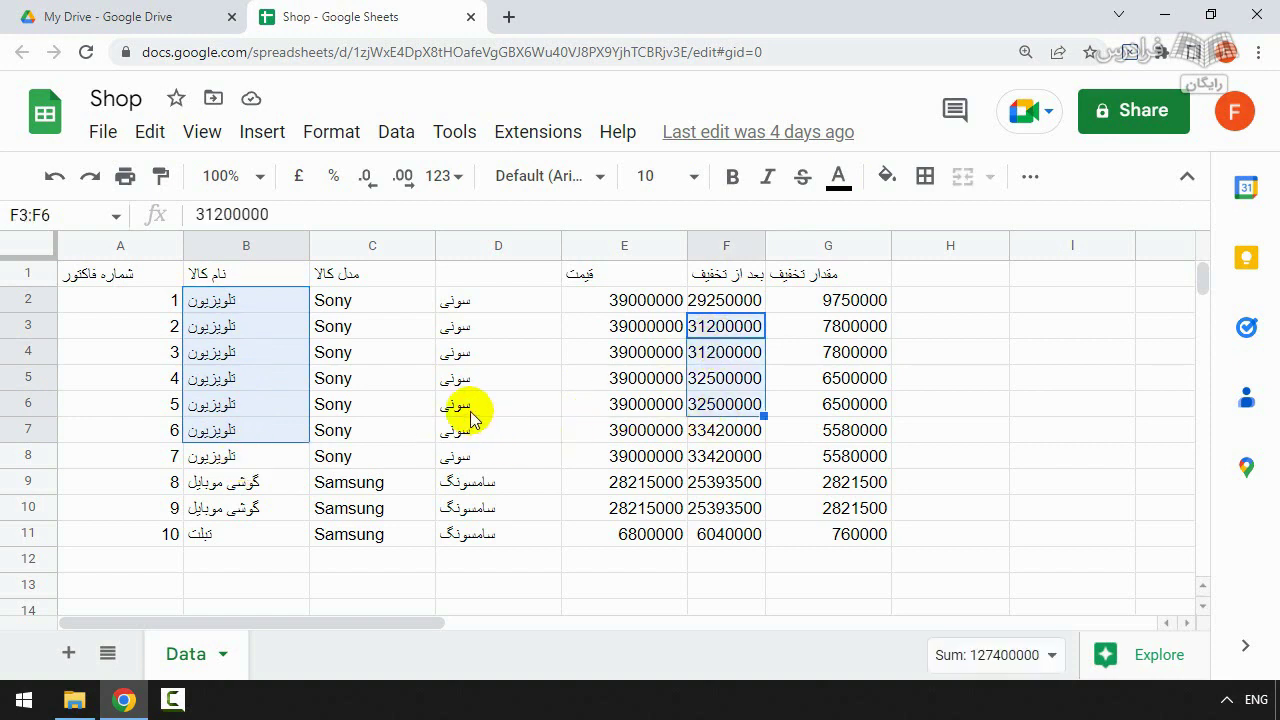
drag(466, 404, 470, 484)
drag(858, 302, 938, 308)
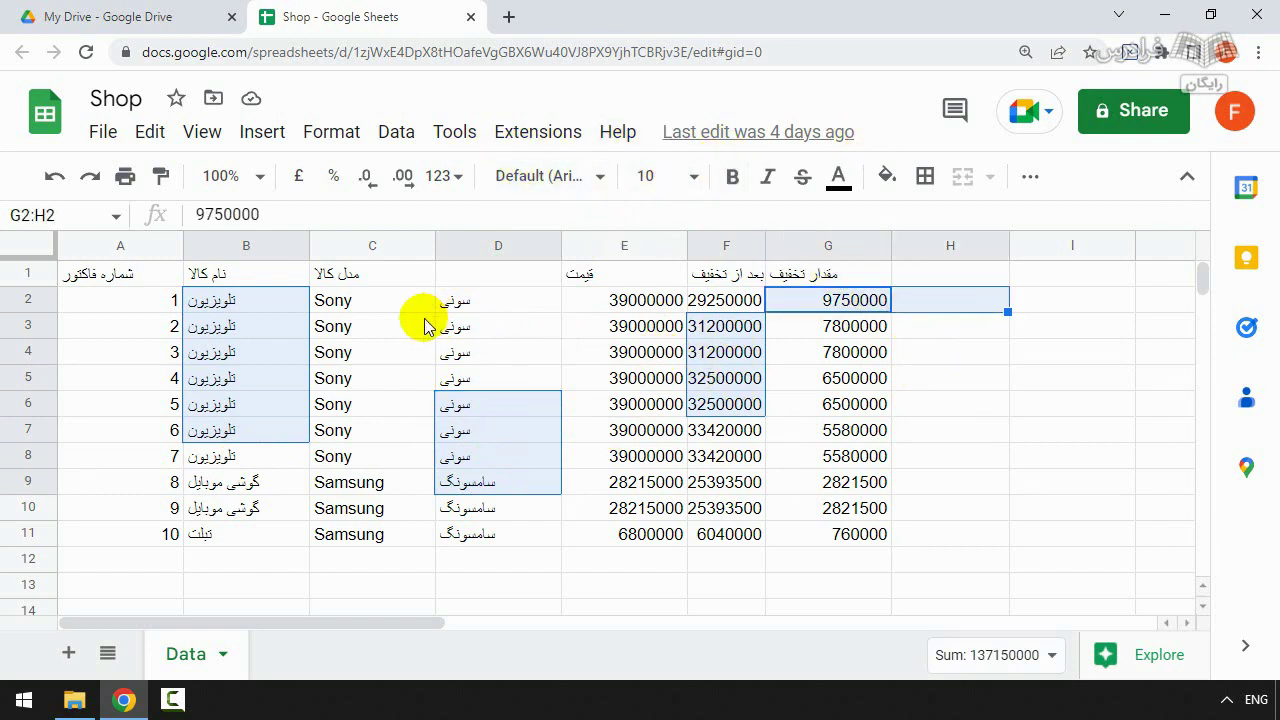
click(112, 276)
drag(112, 276, 836, 538)
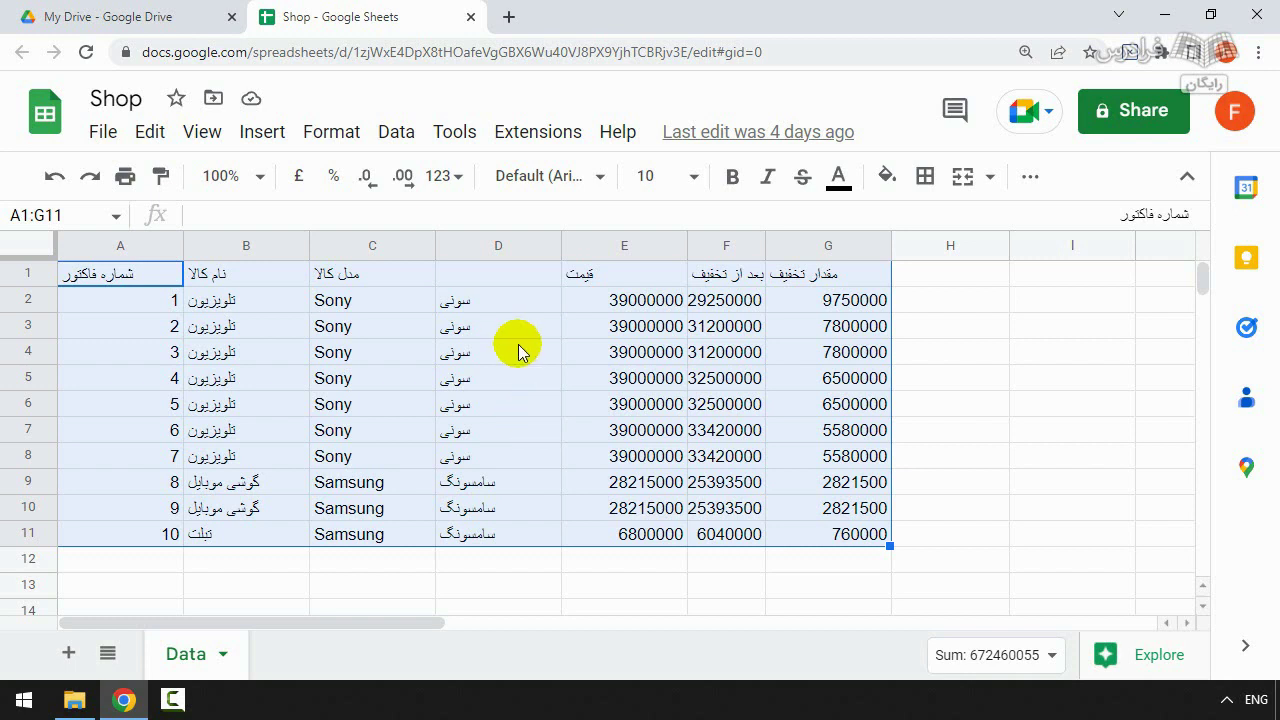
Starting from cell B5, select the surrounding data range A1:G11 and extend the selection to the entire sheet
click(276, 378)
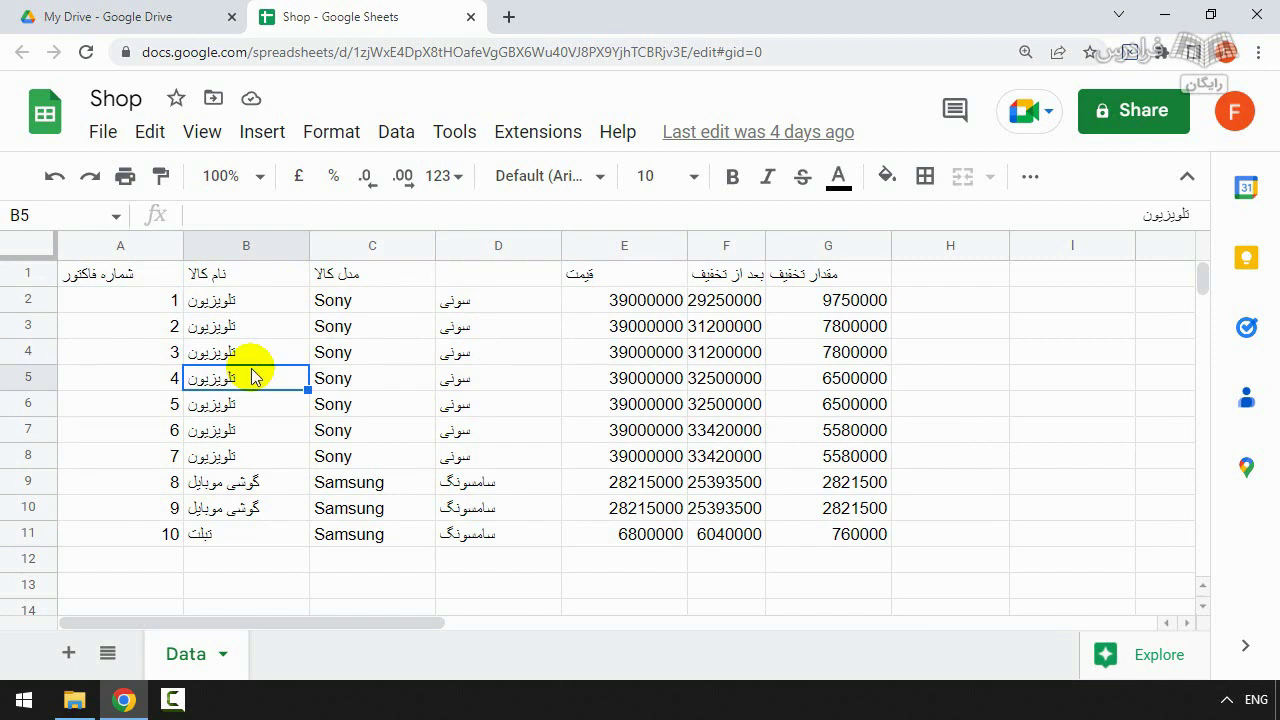
key(ctrl+a)
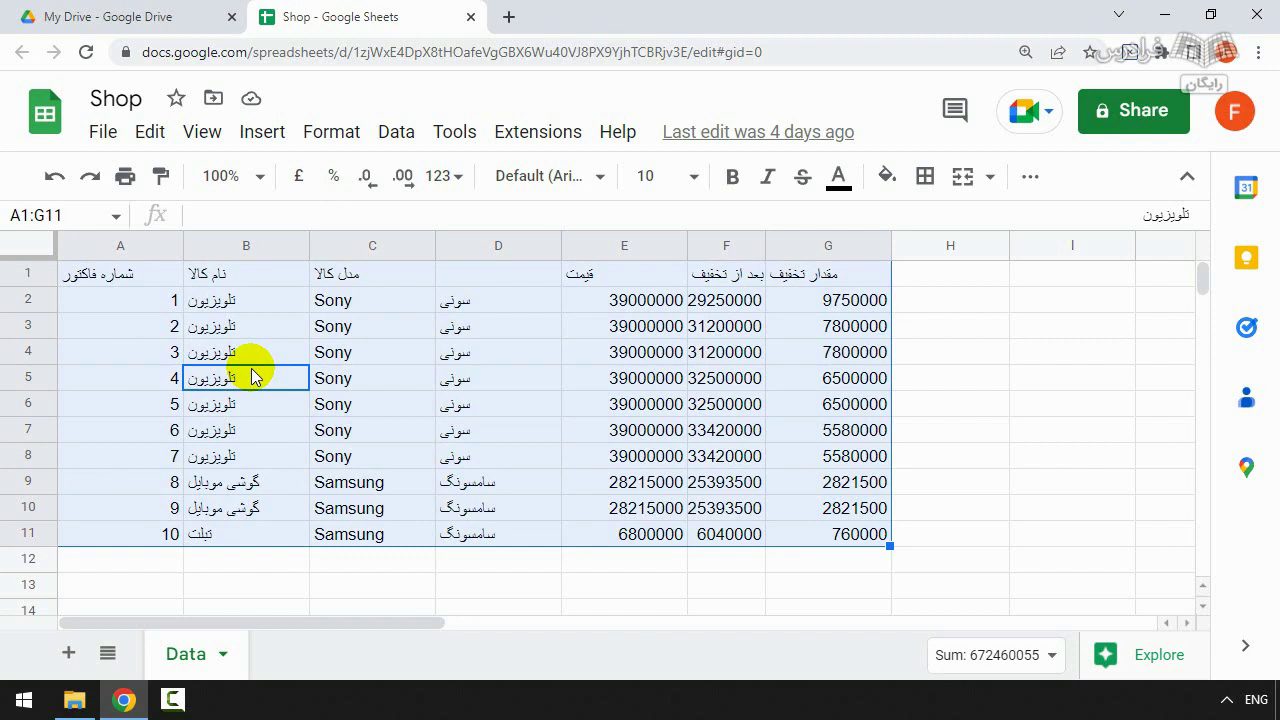
key(ctrl+a)
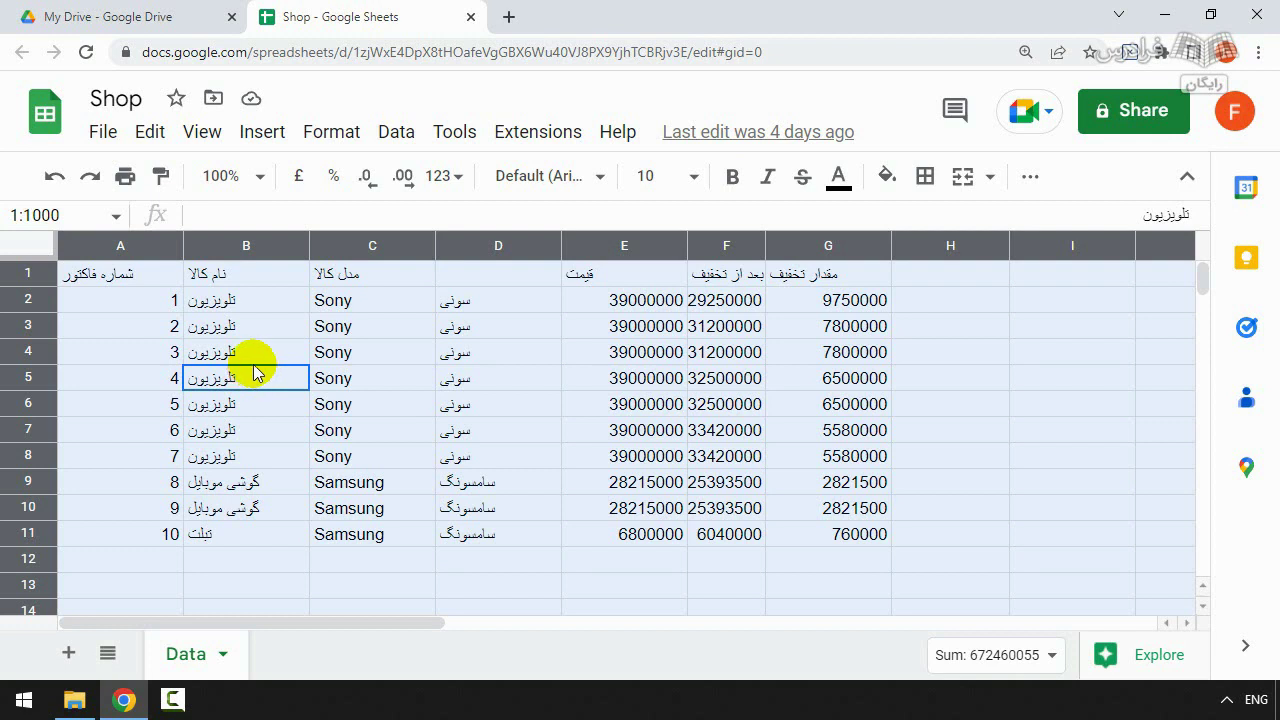
Select everything on the Data sheet starting from empty cell I8, and return to the single cell I9
click(1037, 412)
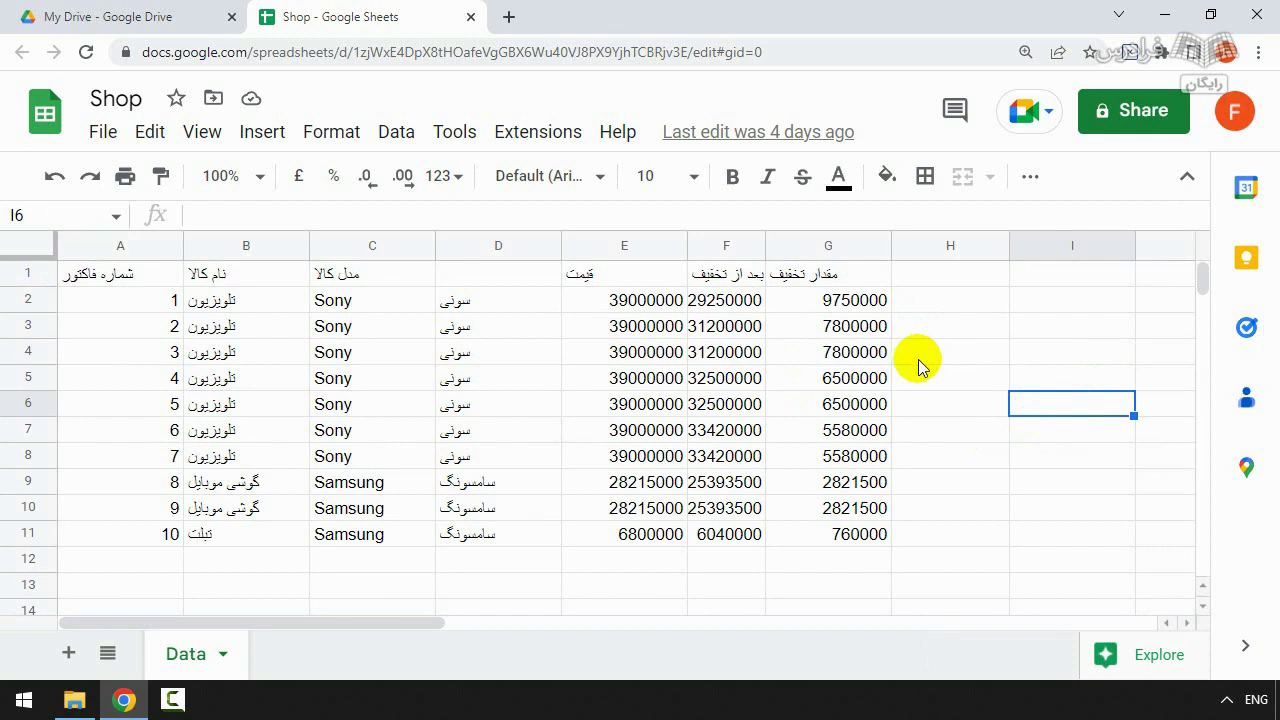
click(1097, 466)
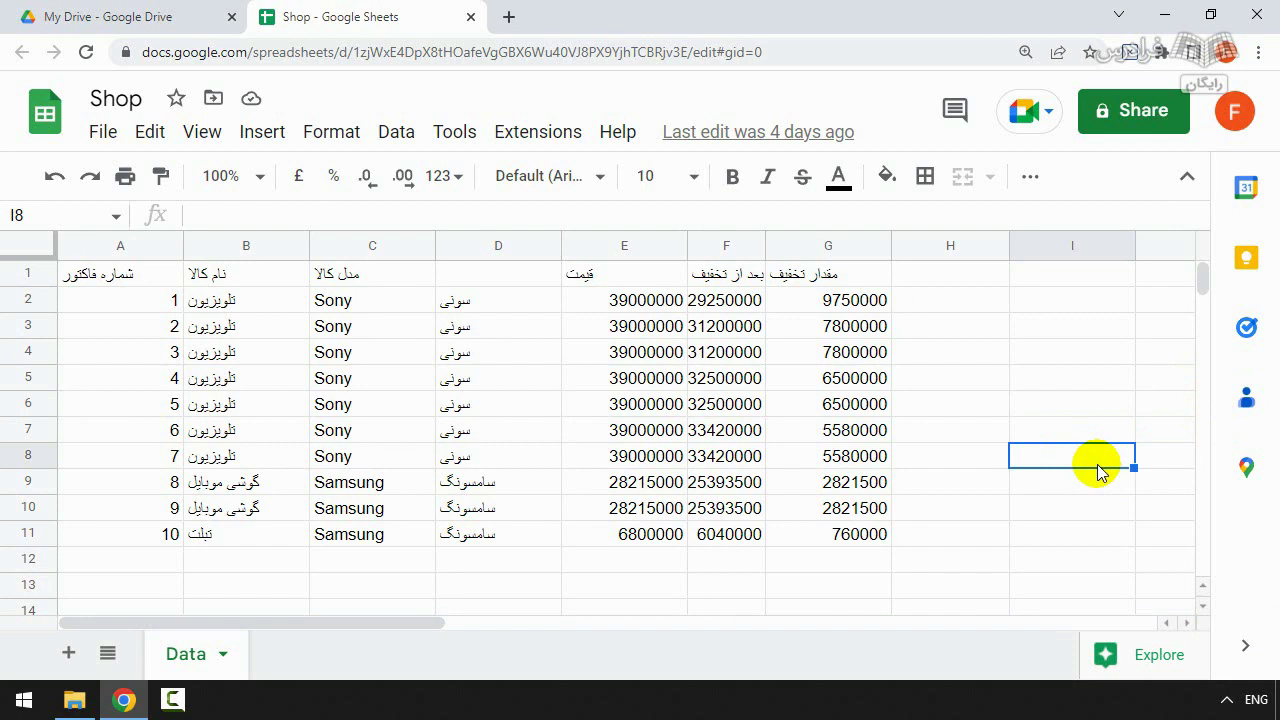
key(ctrl+a)
click(1064, 482)
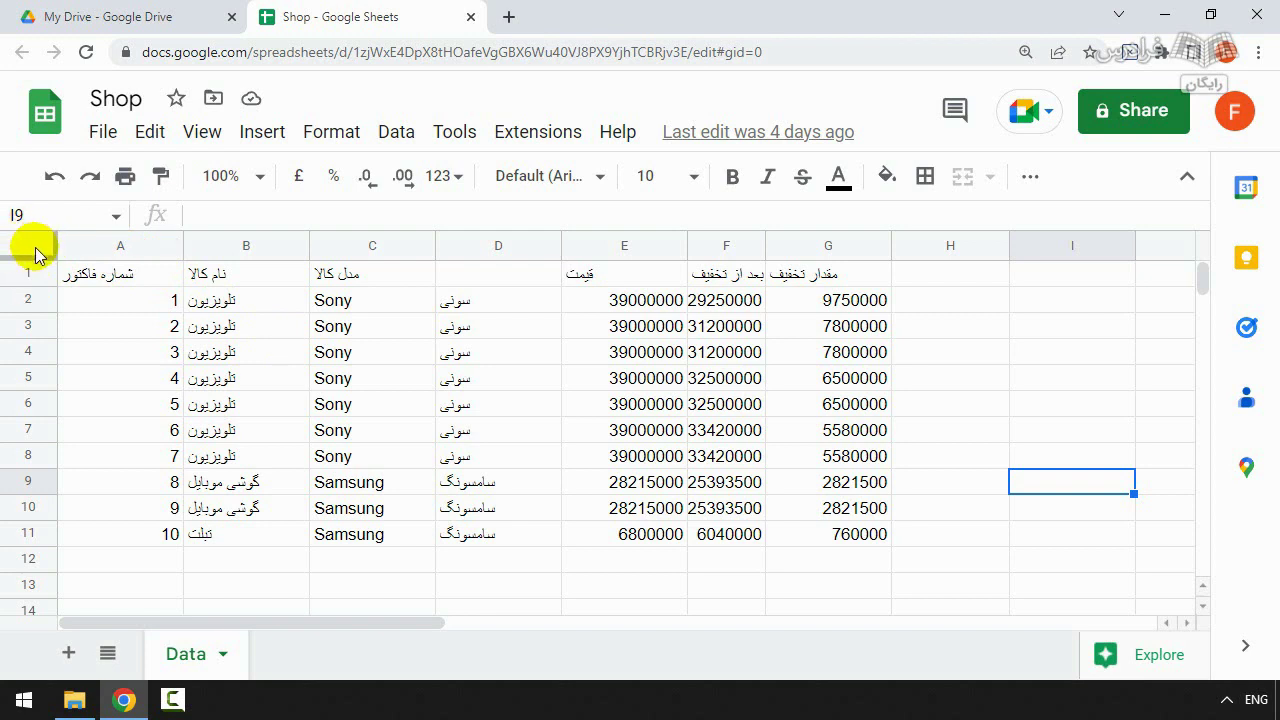
Explore the script, category and sorting options for additional fonts, and set the font of the entire Data sheet to Vazirmatn
click(27, 250)
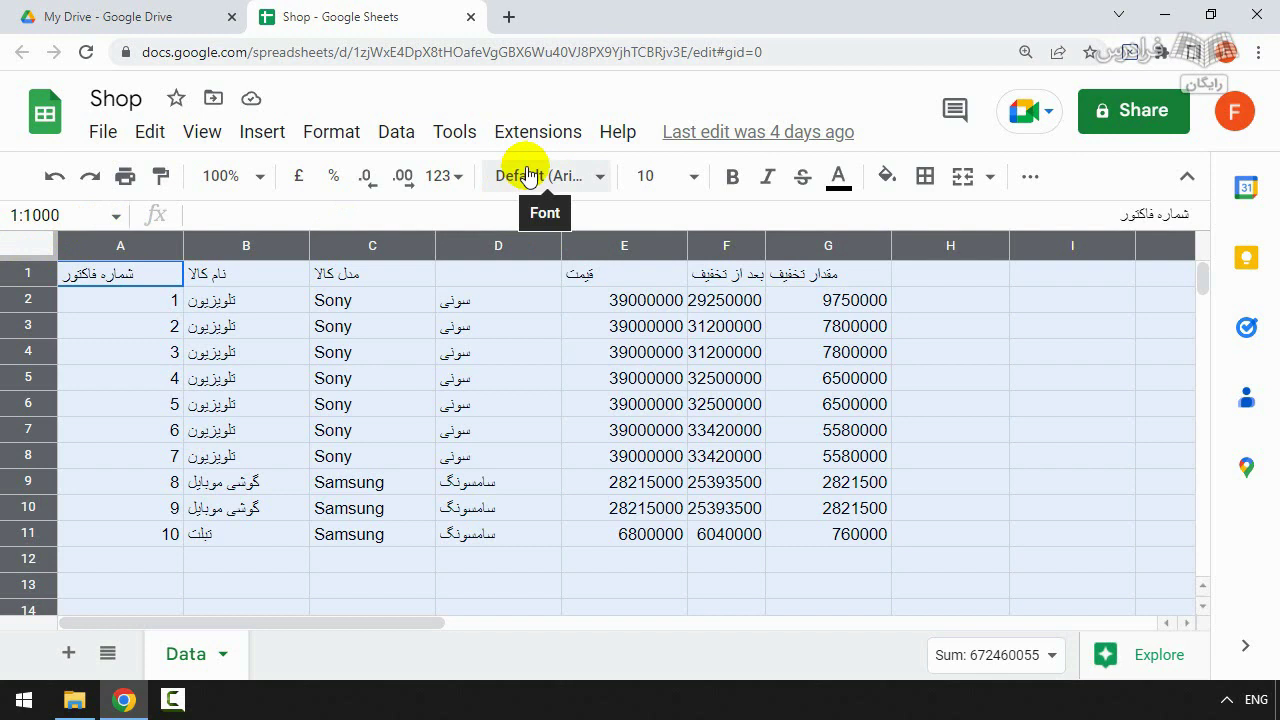
click(555, 177)
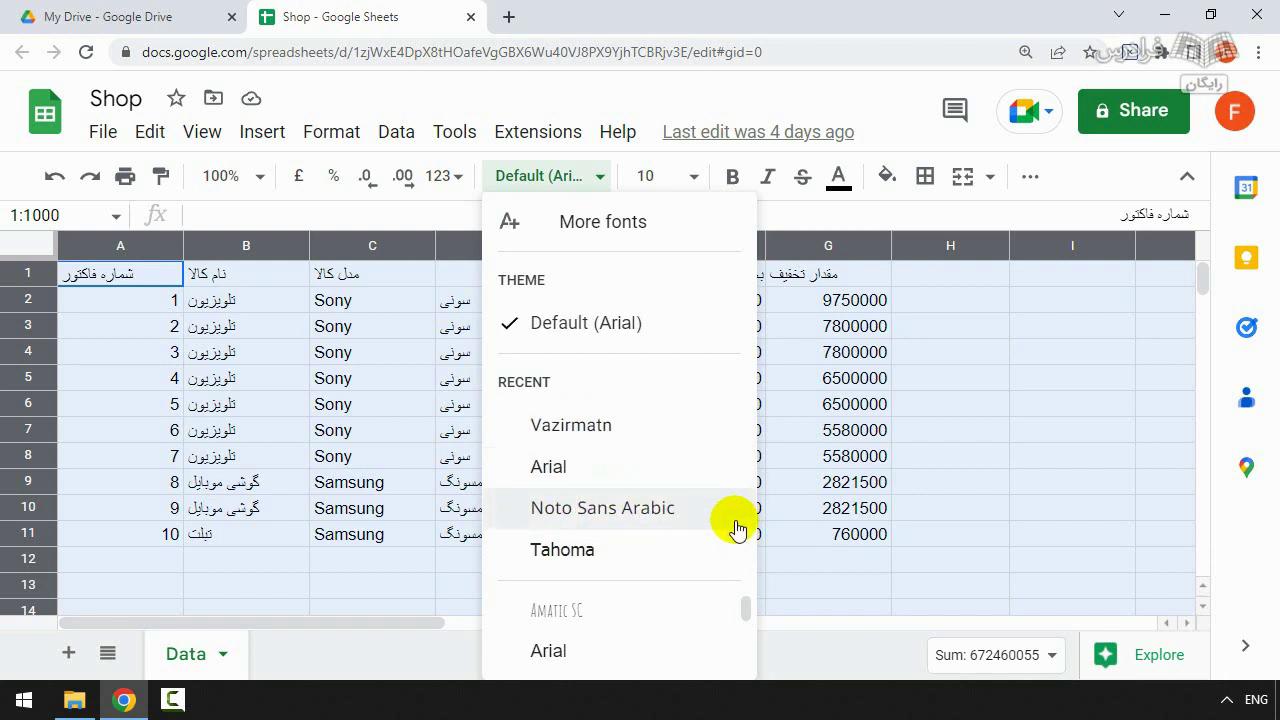
drag(743, 603, 712, 650)
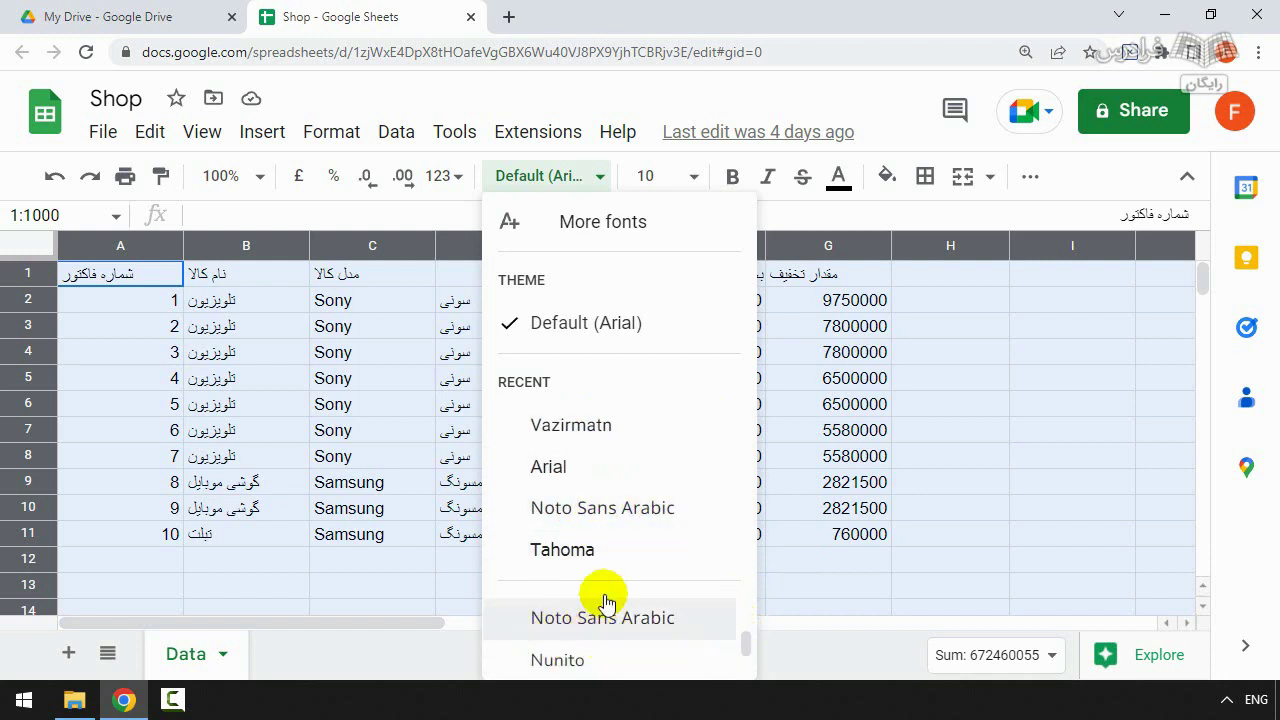
click(597, 226)
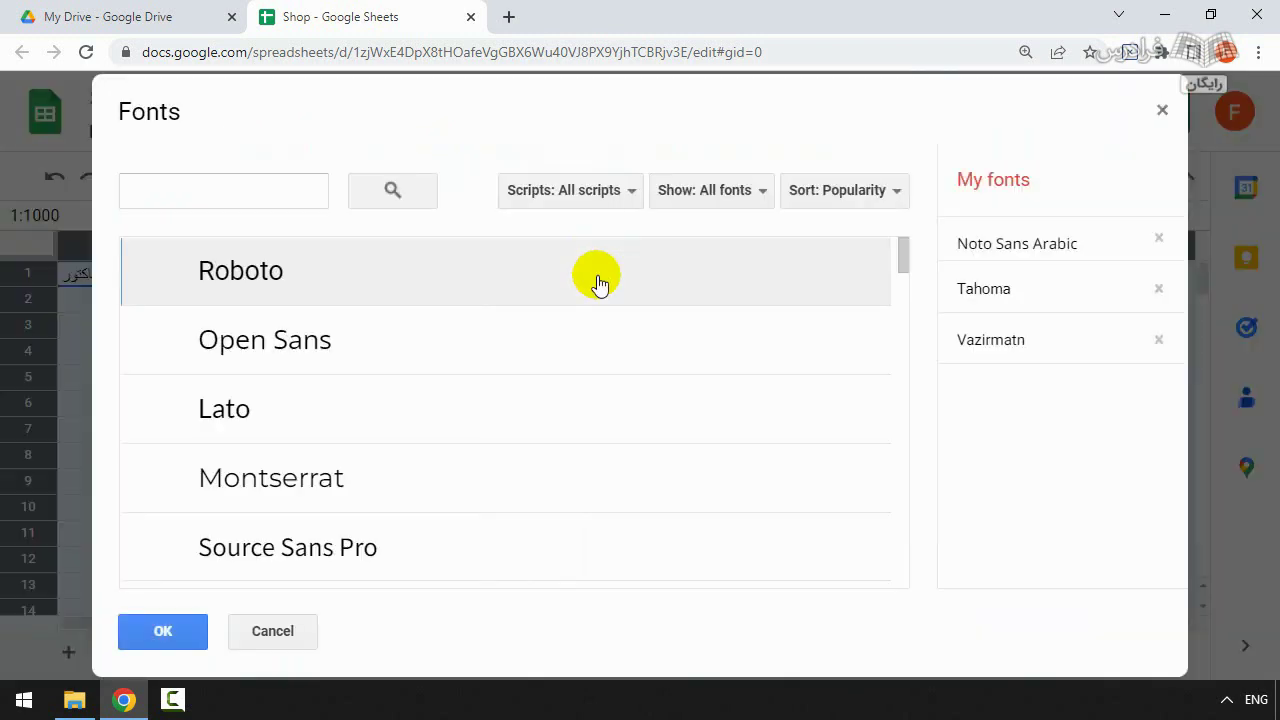
click(586, 200)
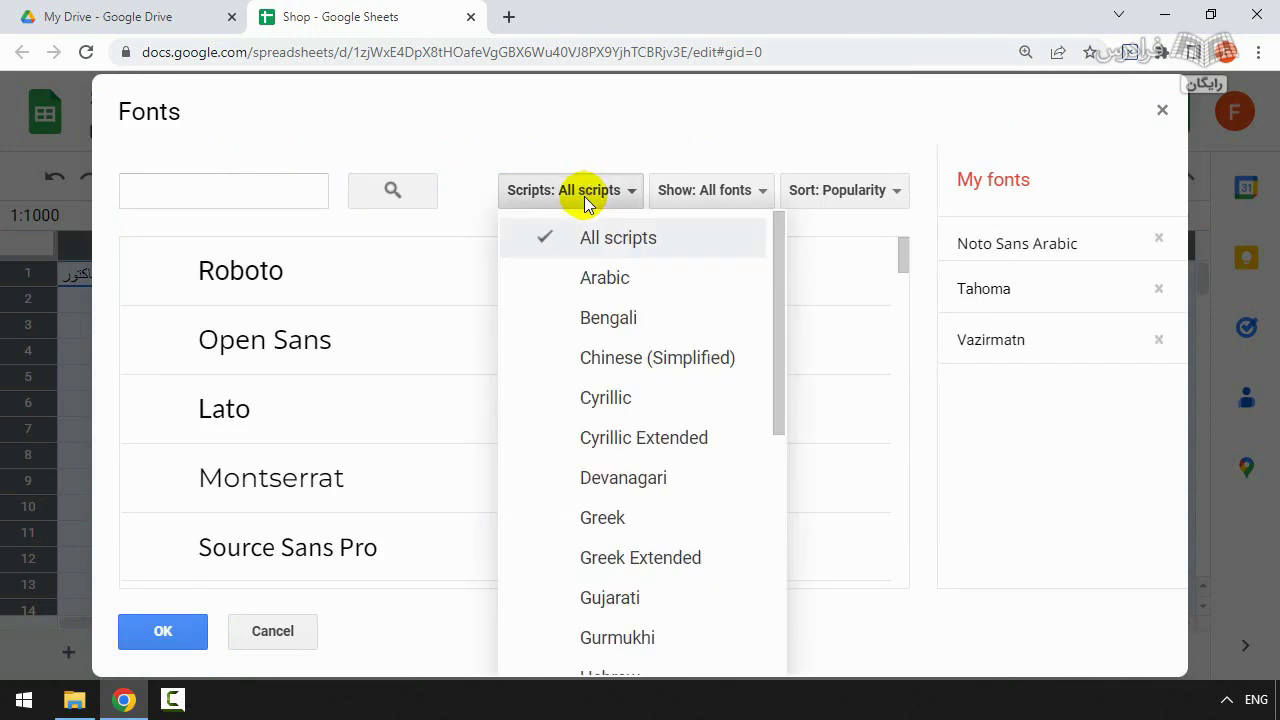
scroll(651, 451, down, 5)
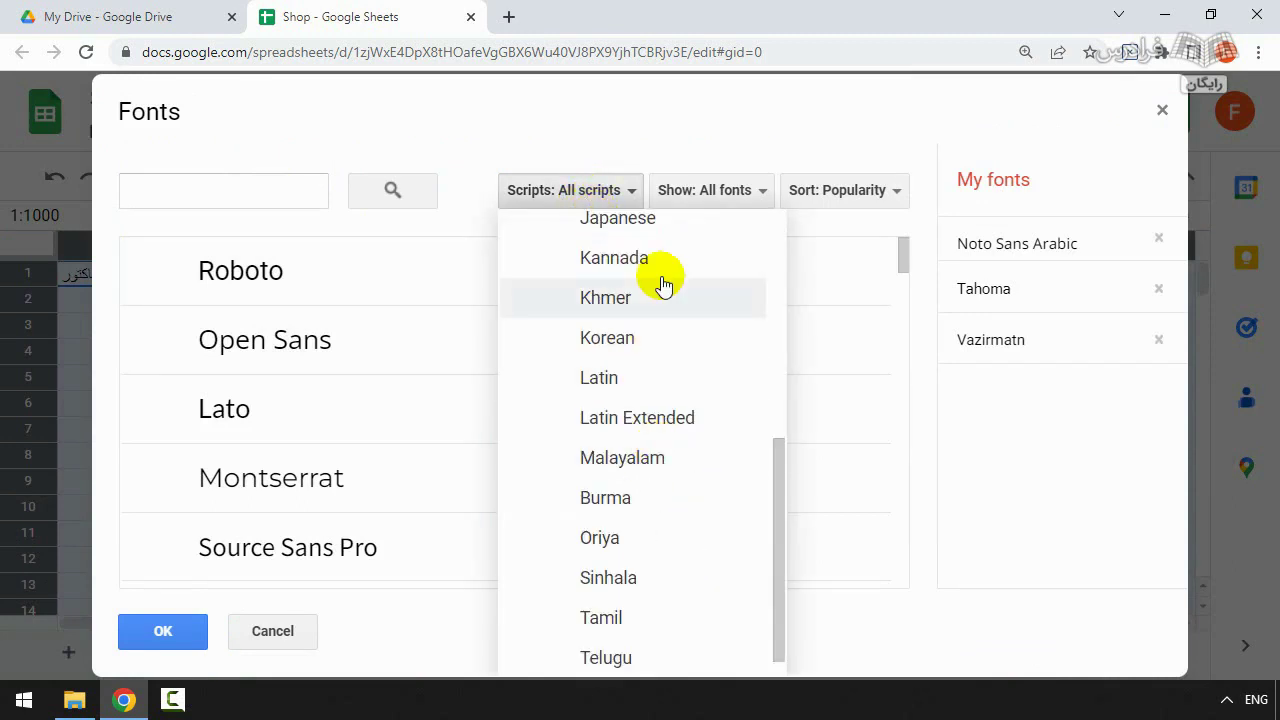
click(724, 196)
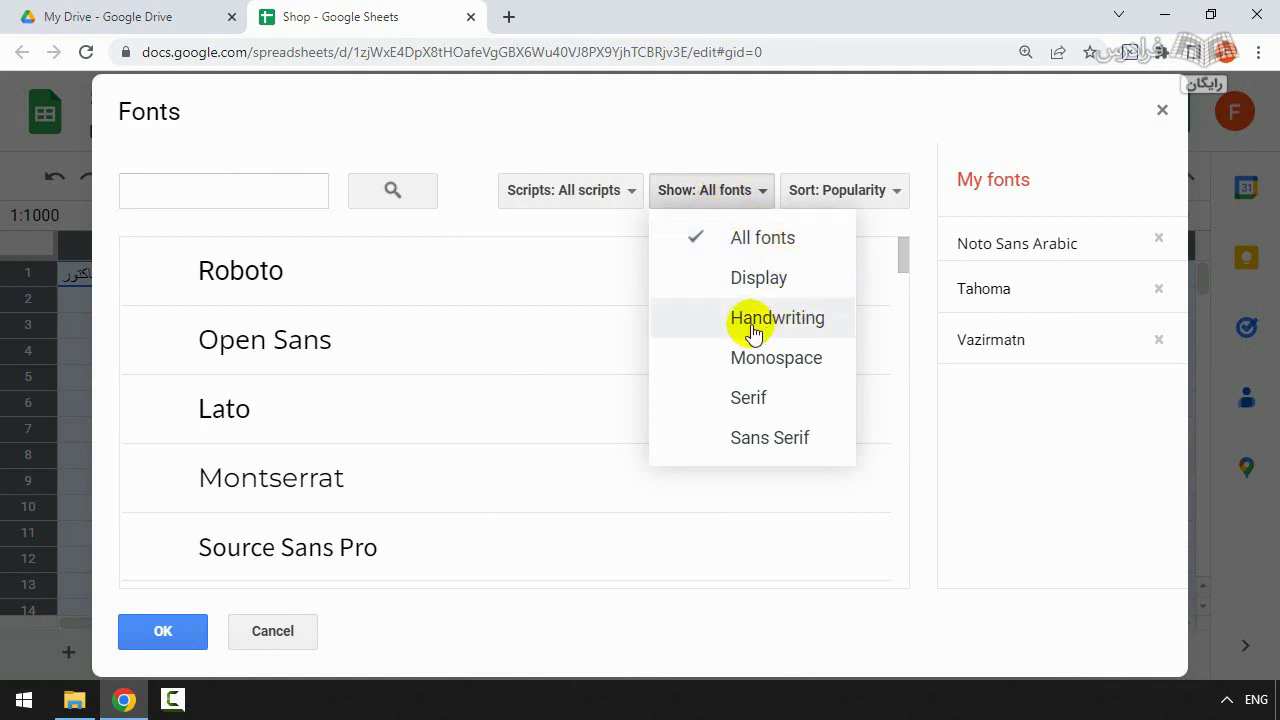
click(846, 190)
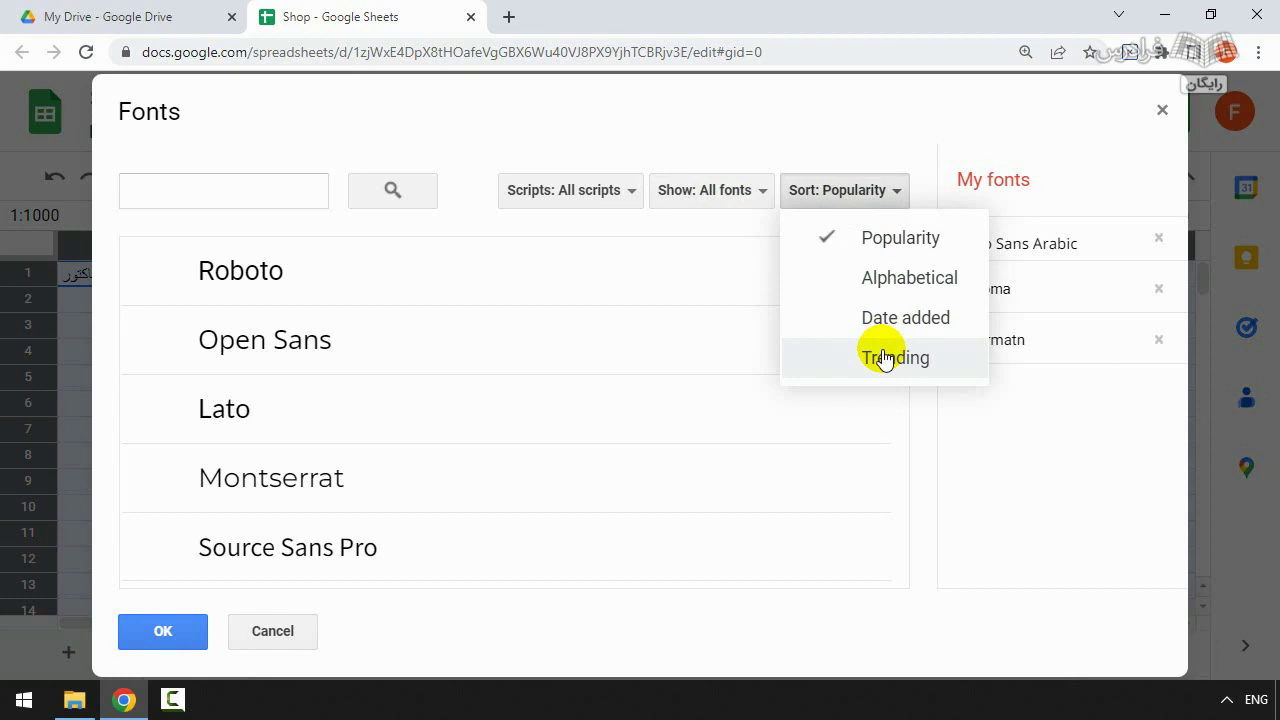
click(1161, 111)
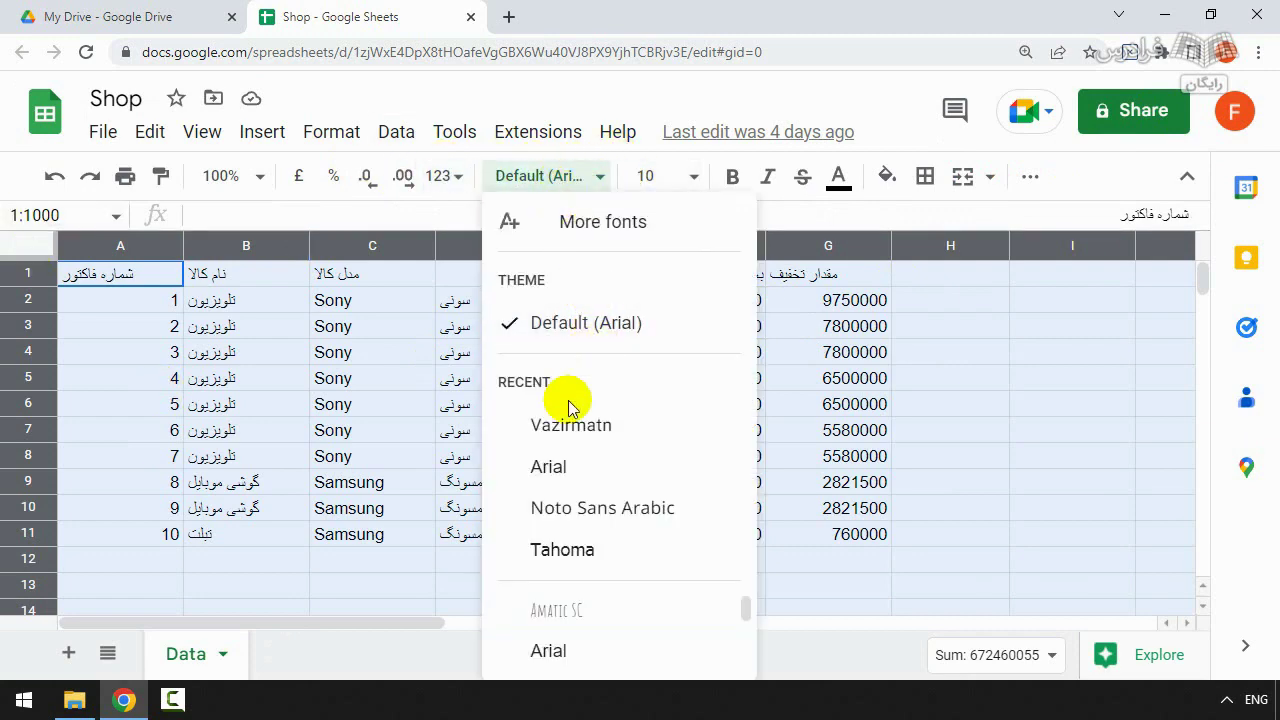
click(563, 430)
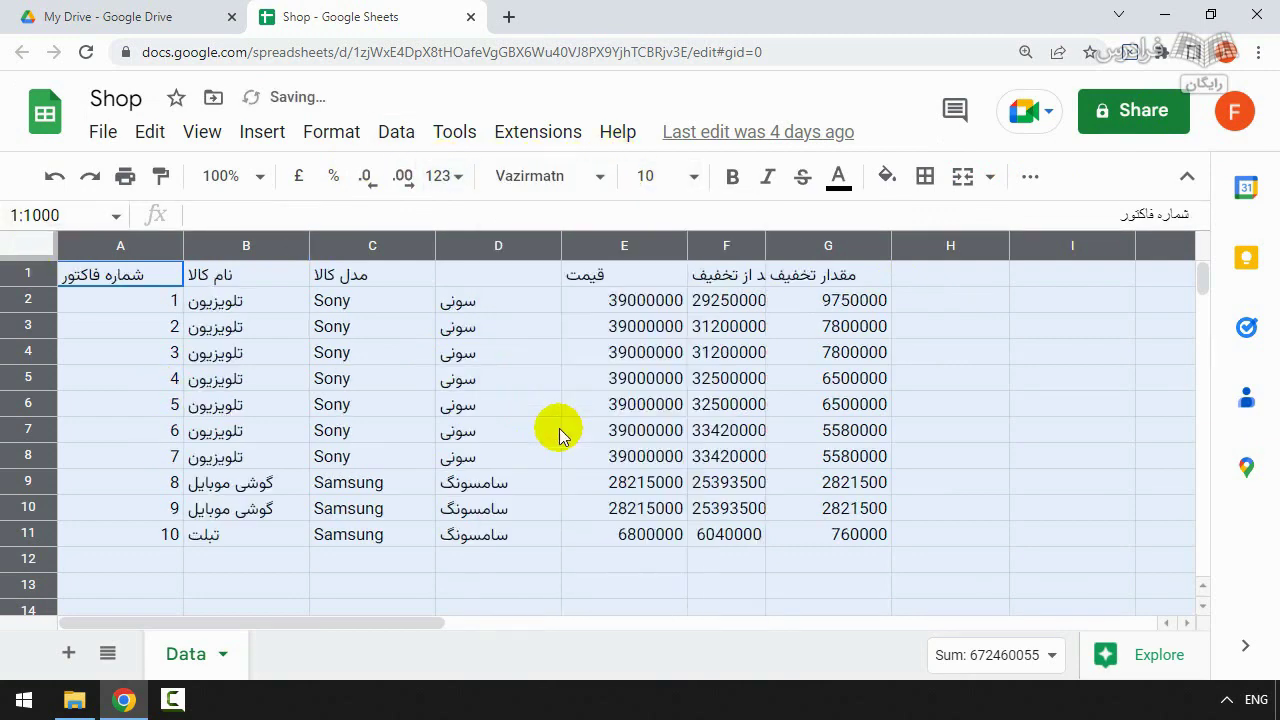
click(498, 328)
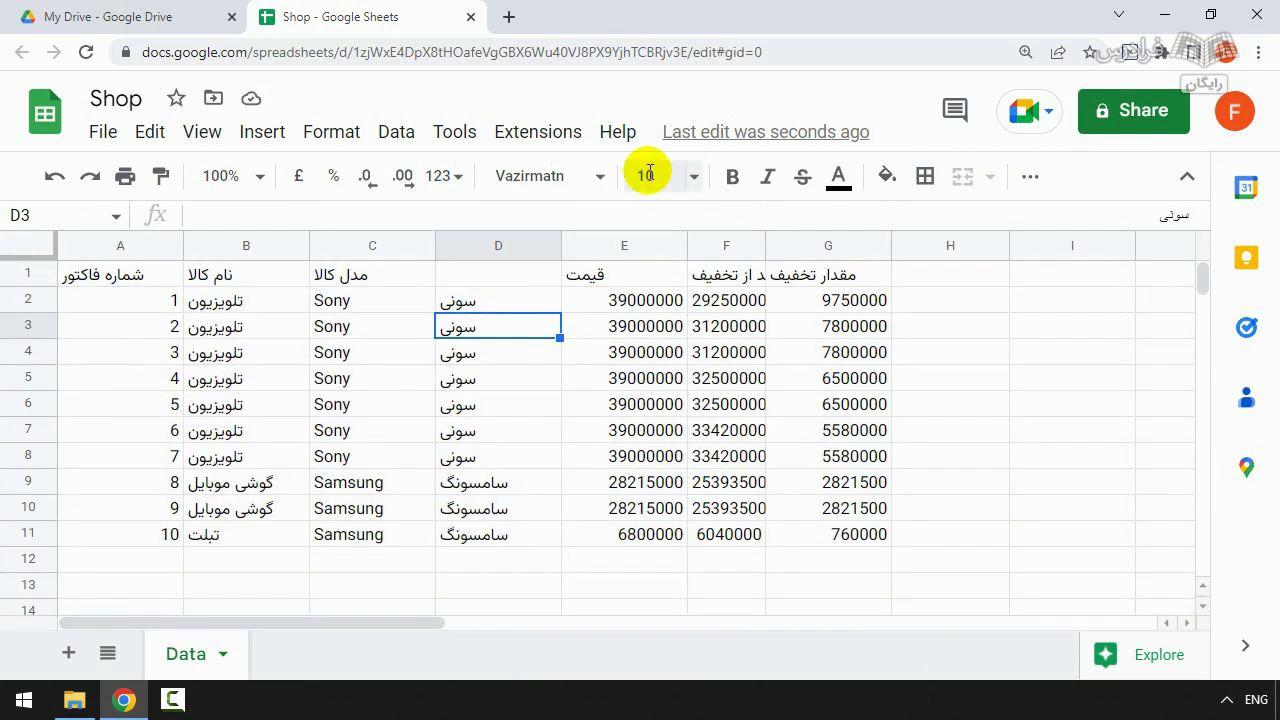
Set the header cells A1:G1 to font size 12 and make them bold
drag(130, 280, 821, 274)
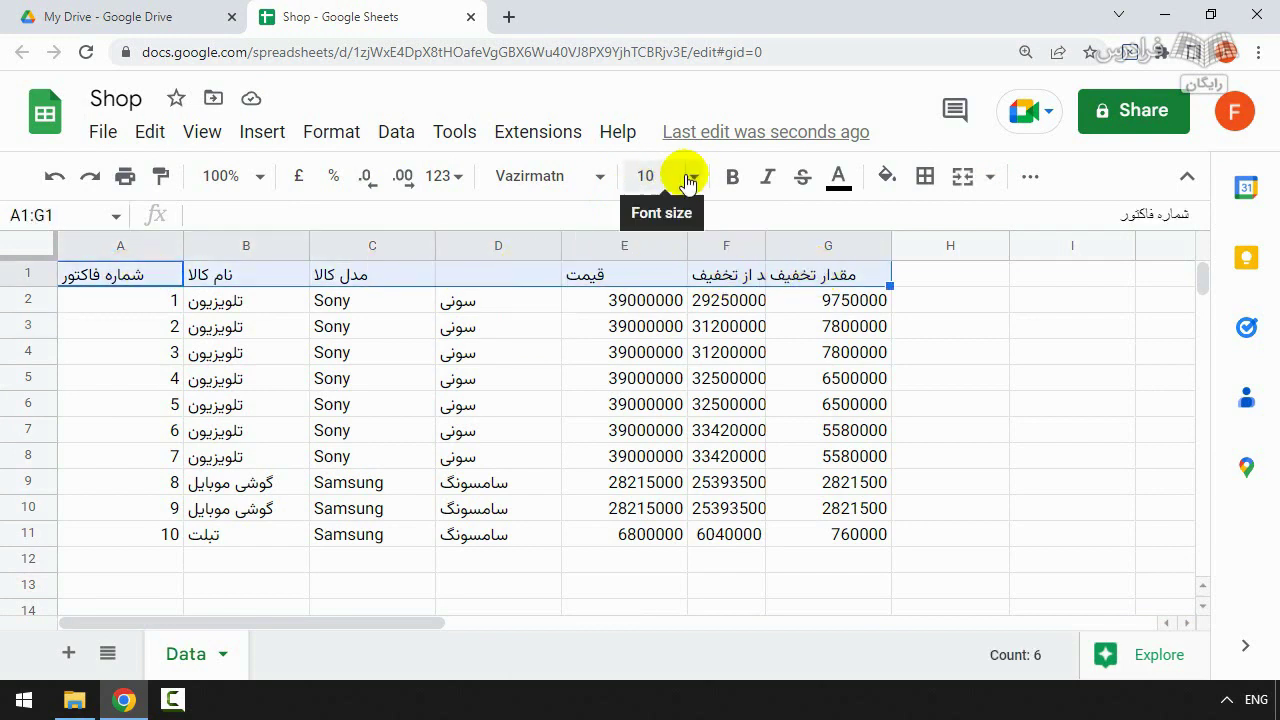
click(688, 178)
click(650, 460)
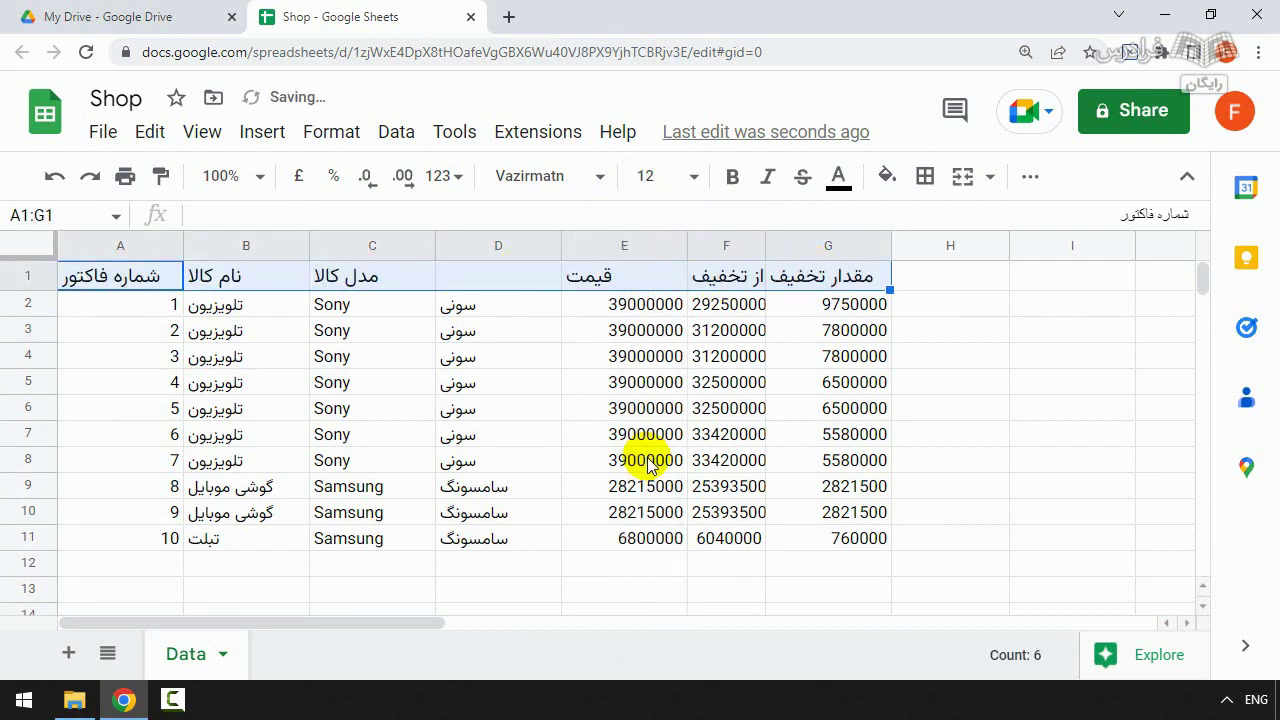
click(650, 356)
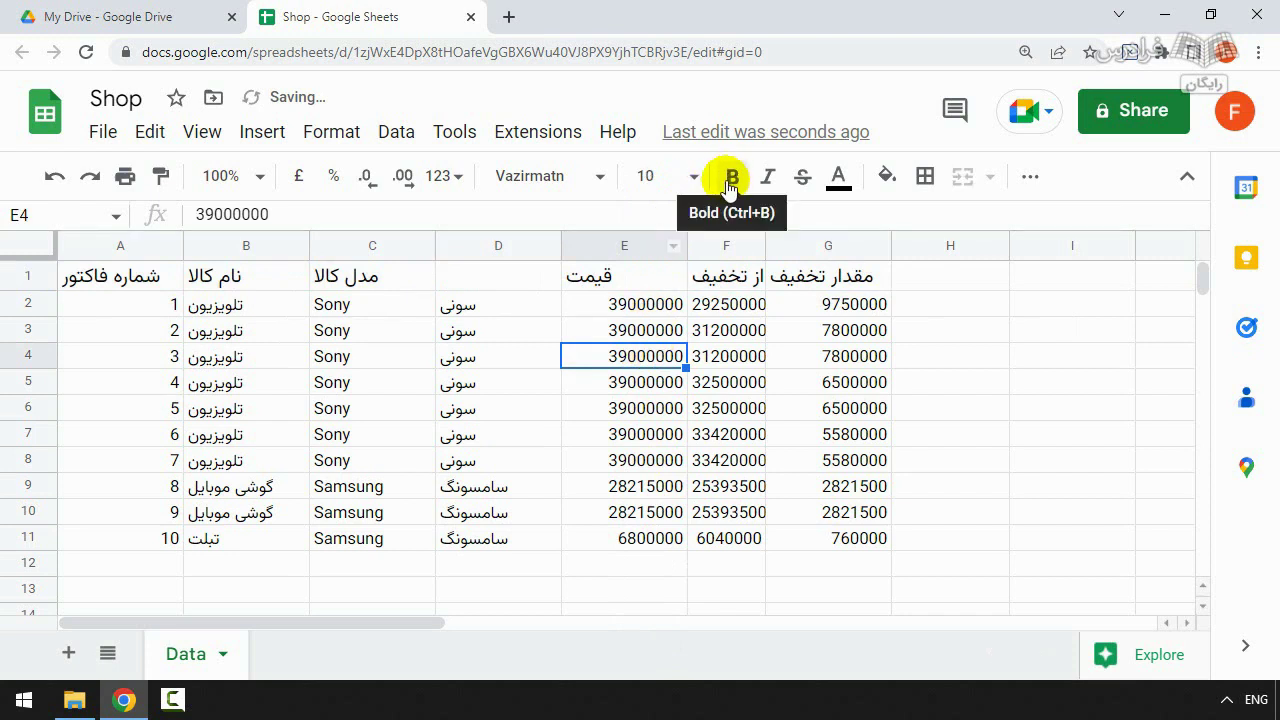
drag(145, 275, 890, 278)
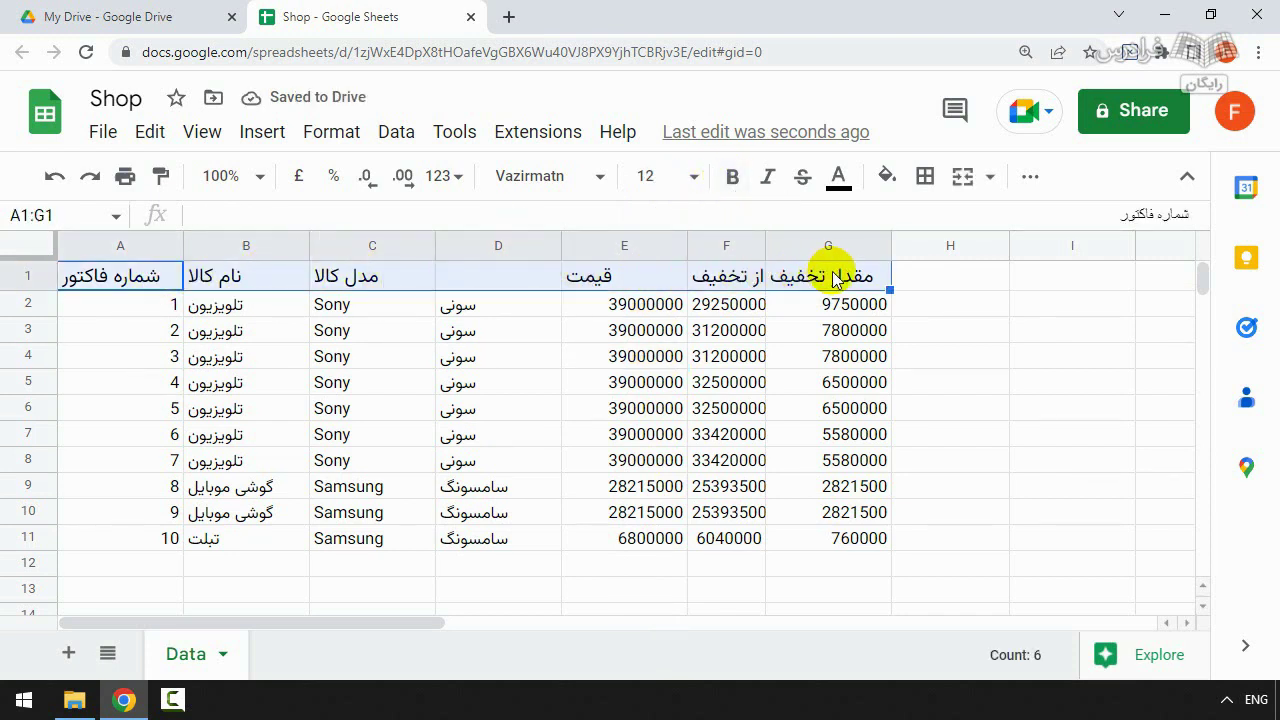
click(733, 180)
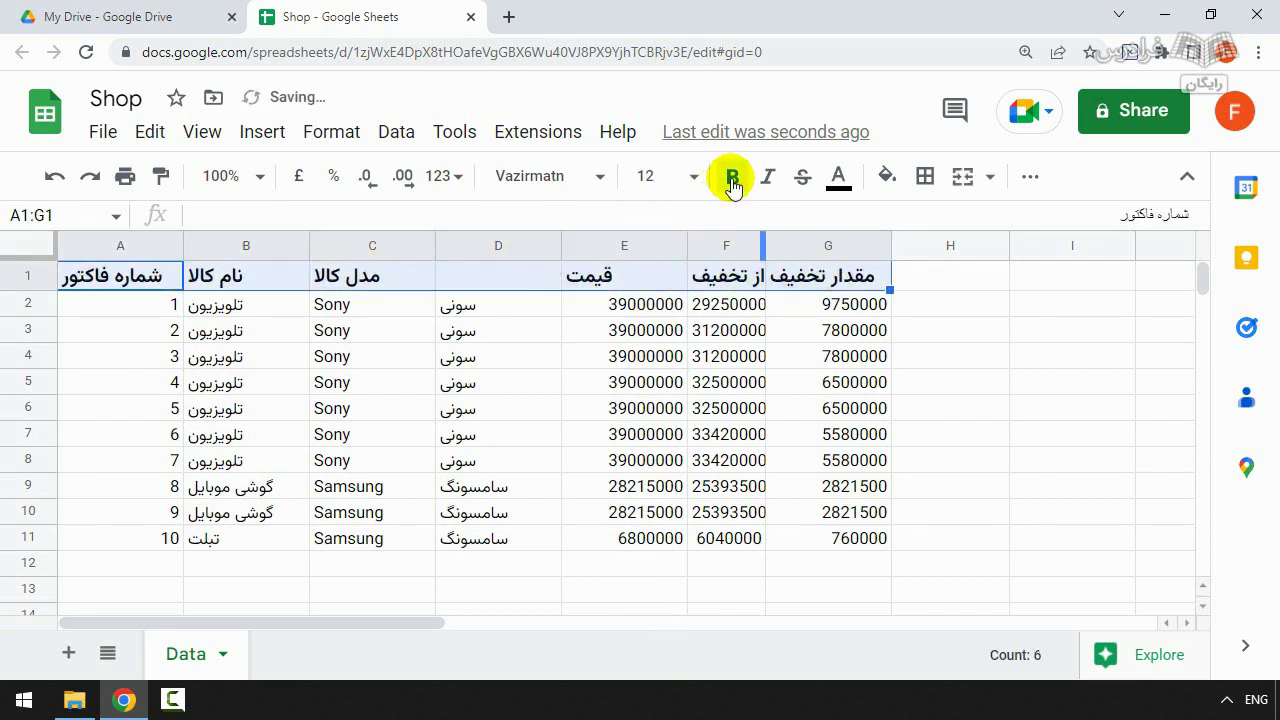
Italicize the product models in C2:C11 and apply strikethrough to the prices in E2:E11
drag(325, 300, 358, 532)
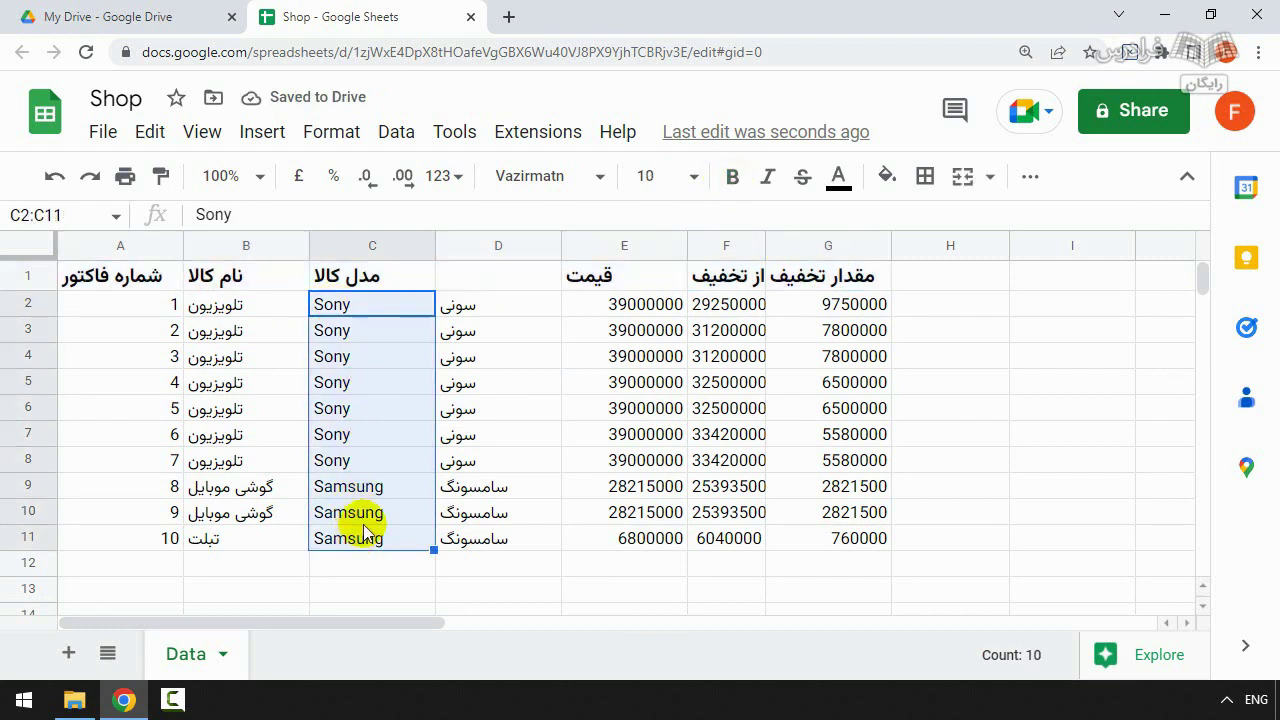
click(768, 182)
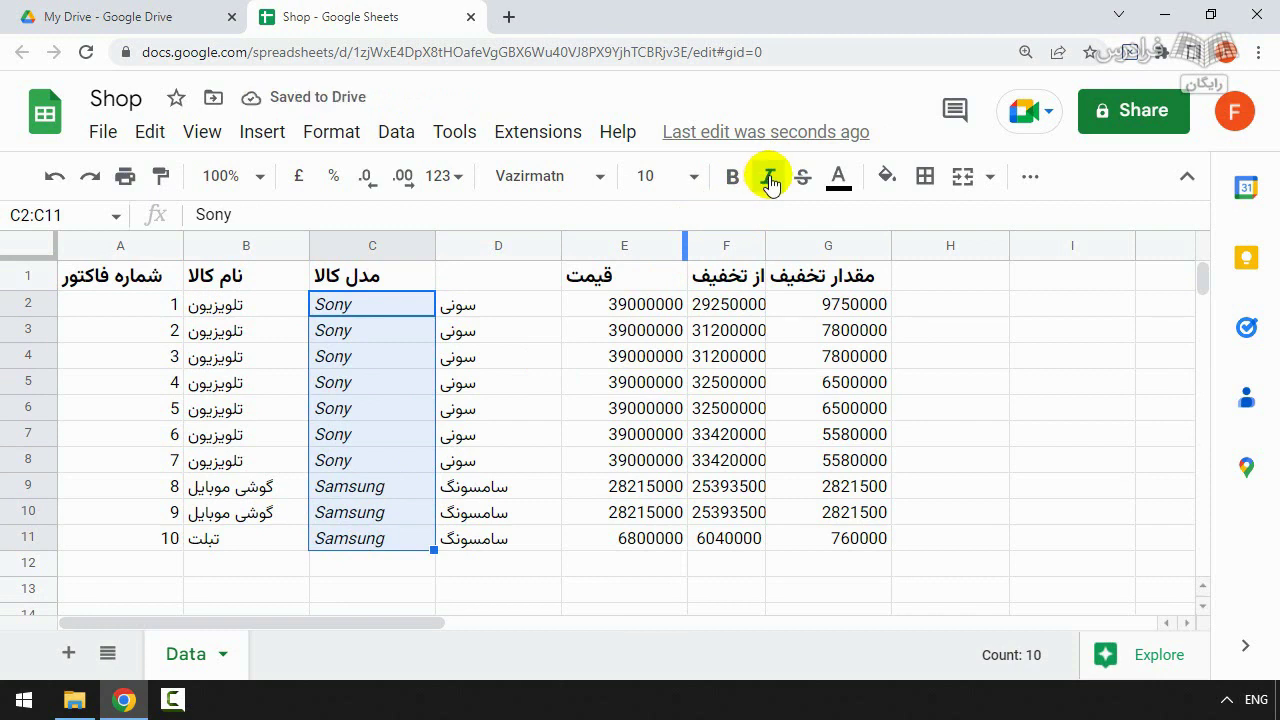
drag(630, 303, 623, 534)
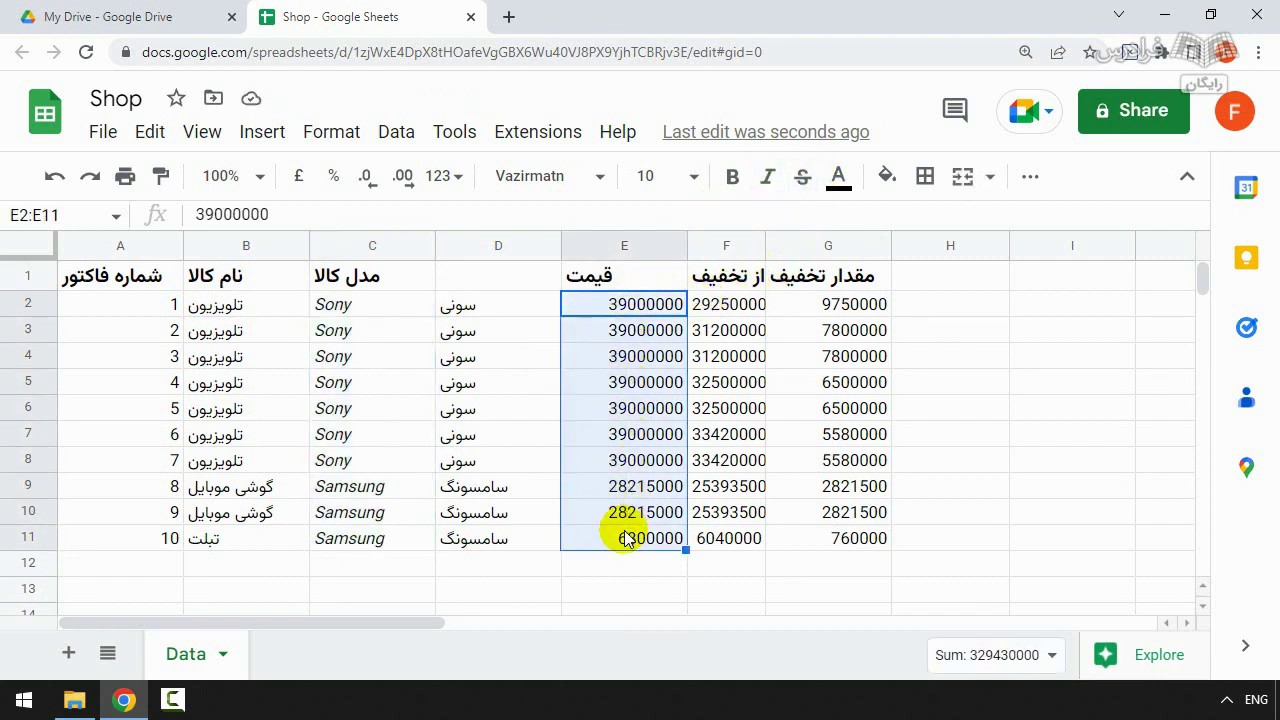
click(804, 183)
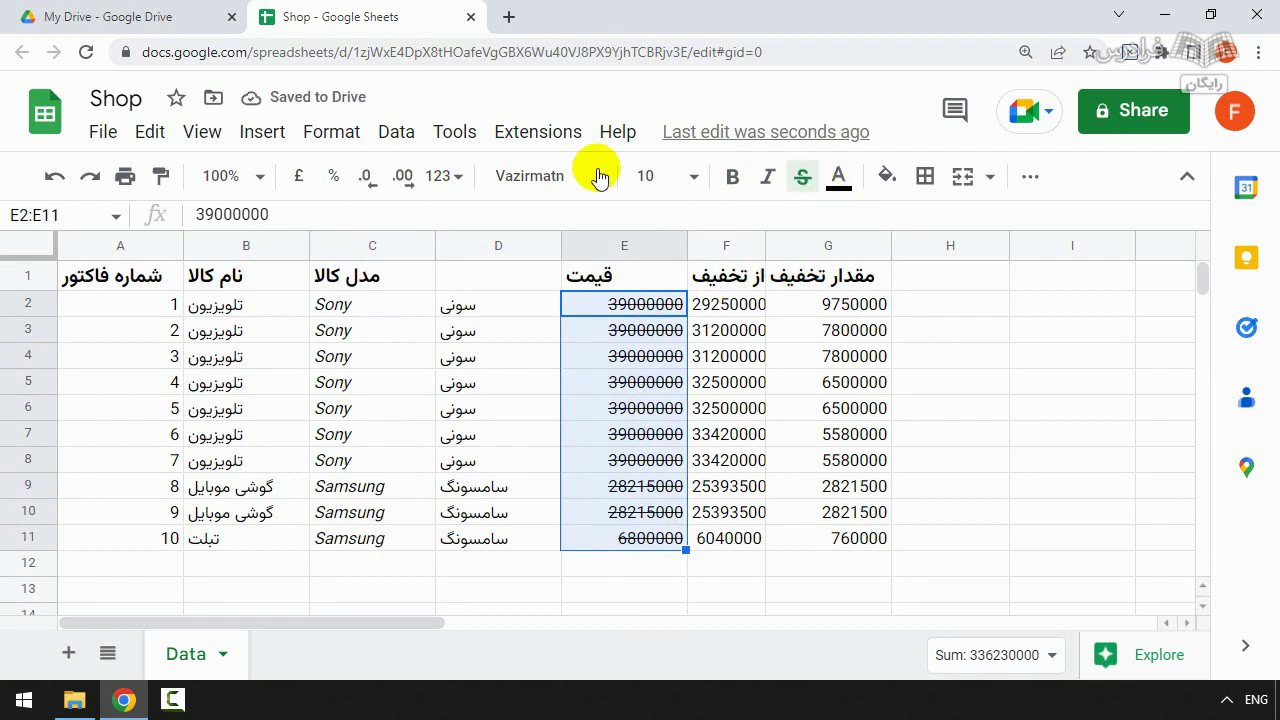
Change the text colour of the invoice numbers in A2:A11 to cornflower blue
drag(116, 306, 126, 549)
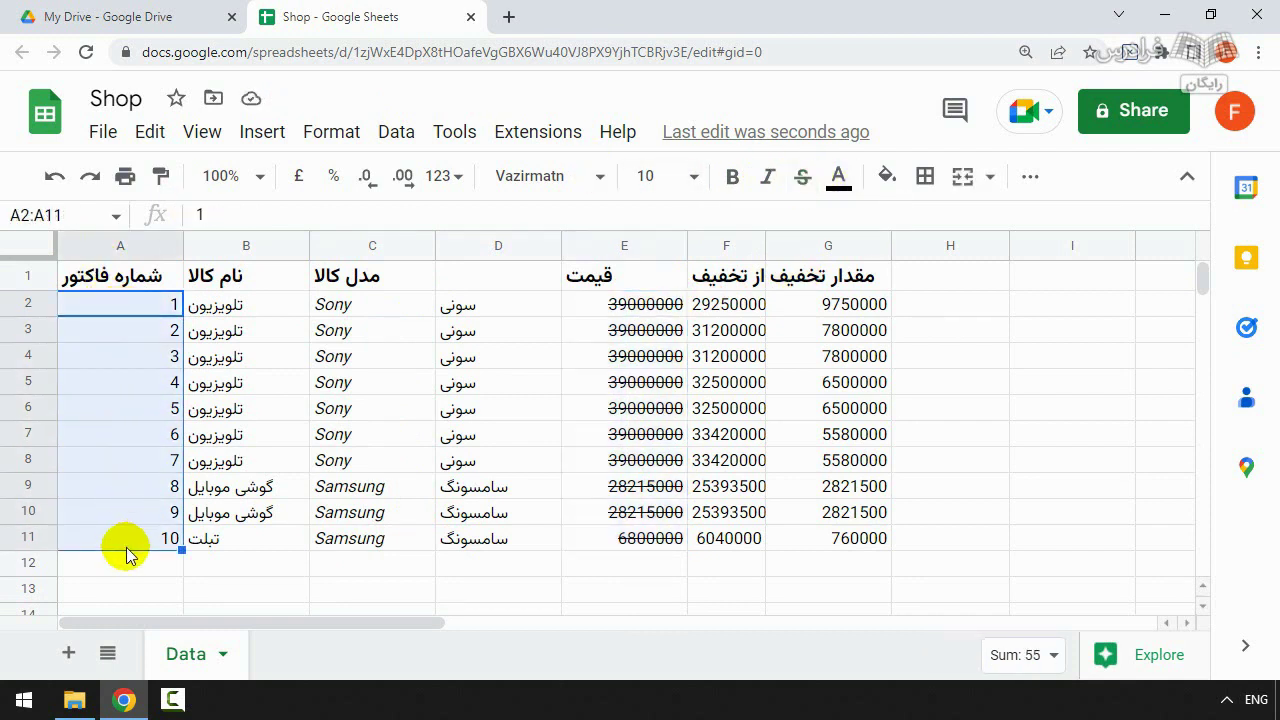
click(840, 180)
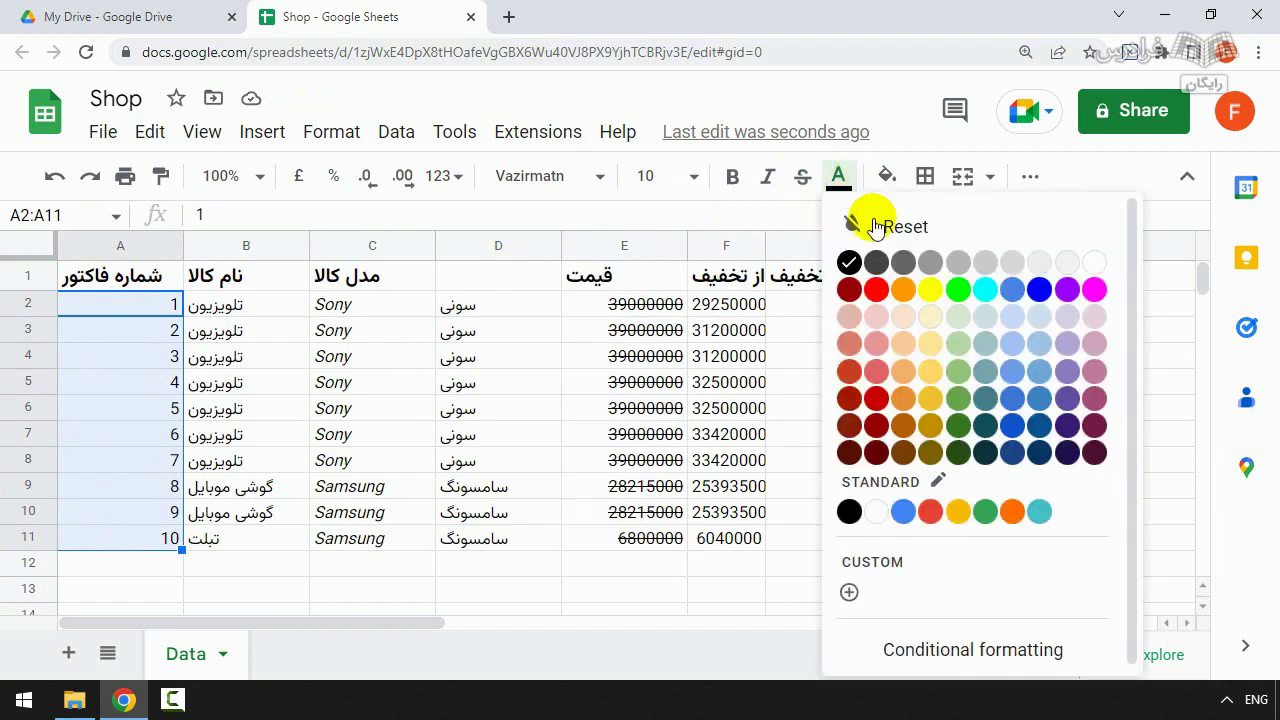
scroll(998, 322, down, 1)
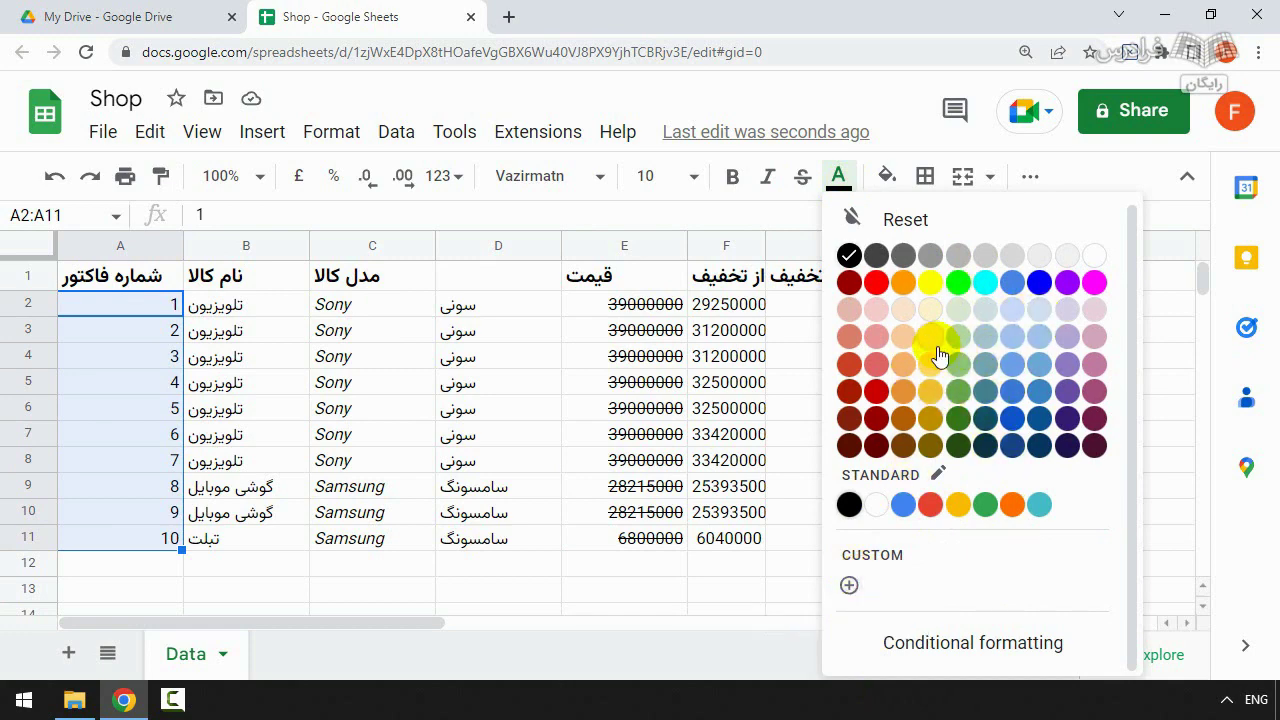
click(1004, 282)
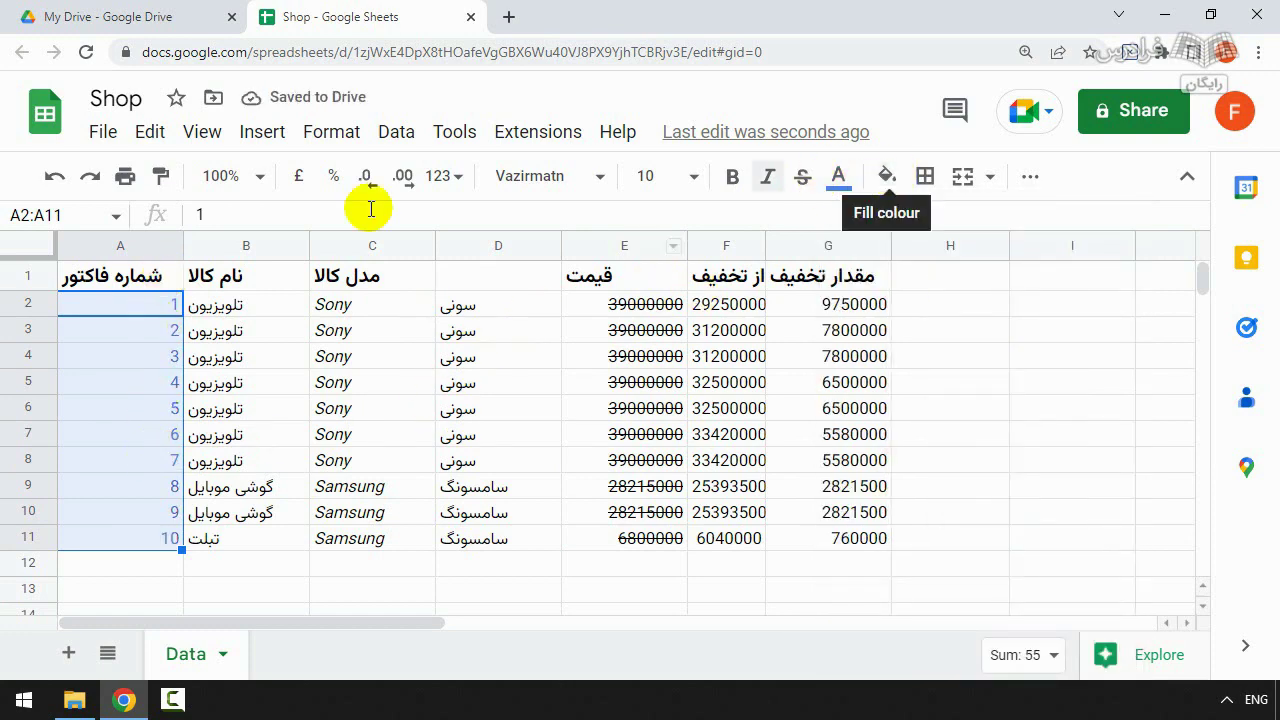
Fill the header cells A1:G1 with a light green background colour
drag(126, 277, 817, 276)
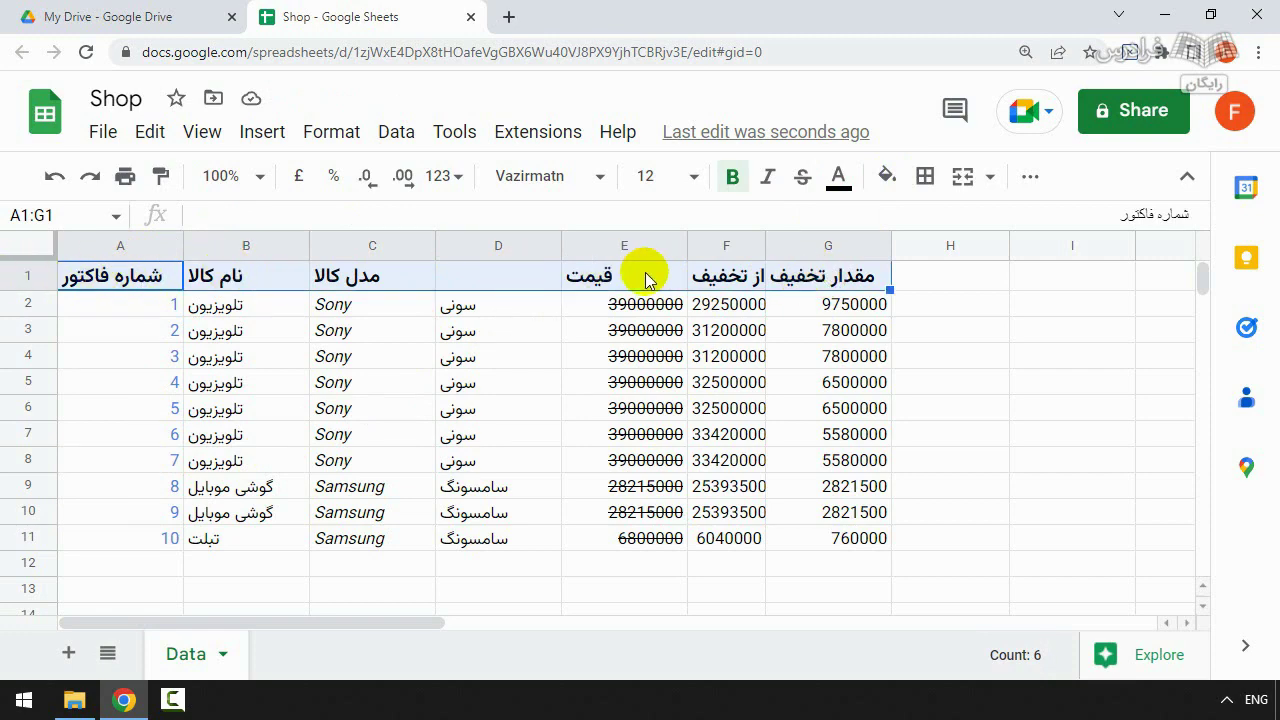
click(886, 176)
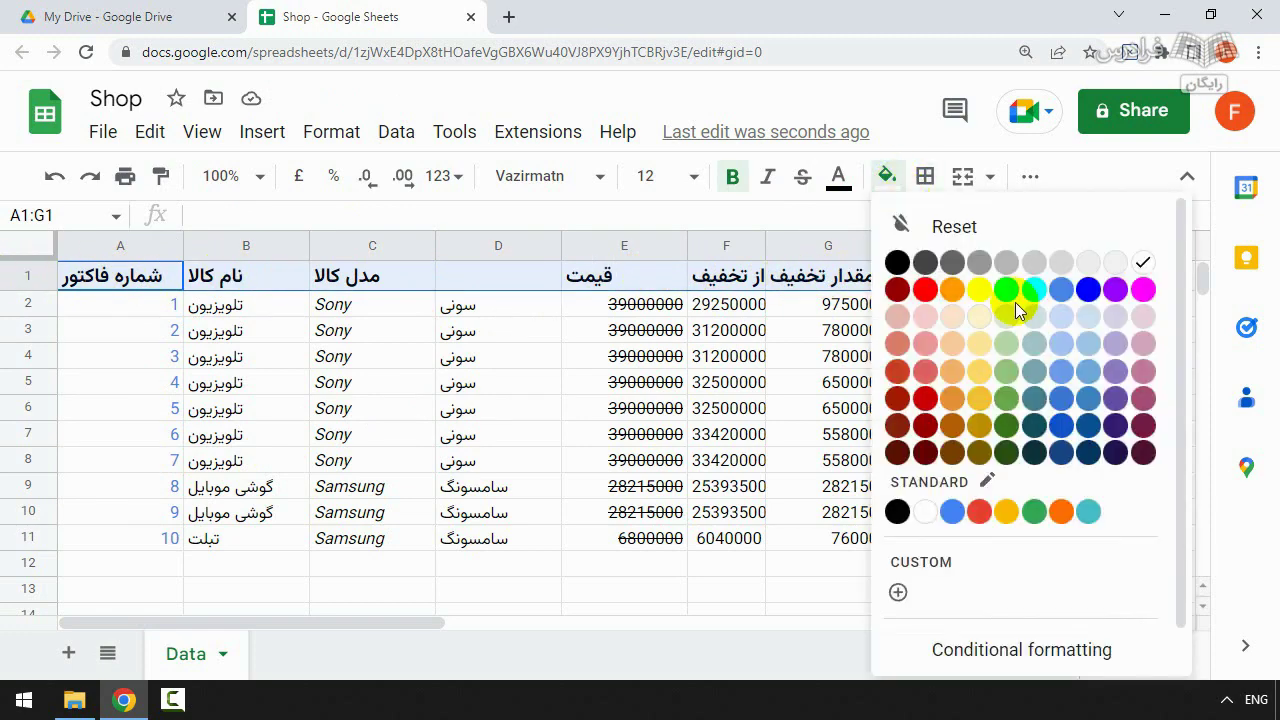
click(1003, 370)
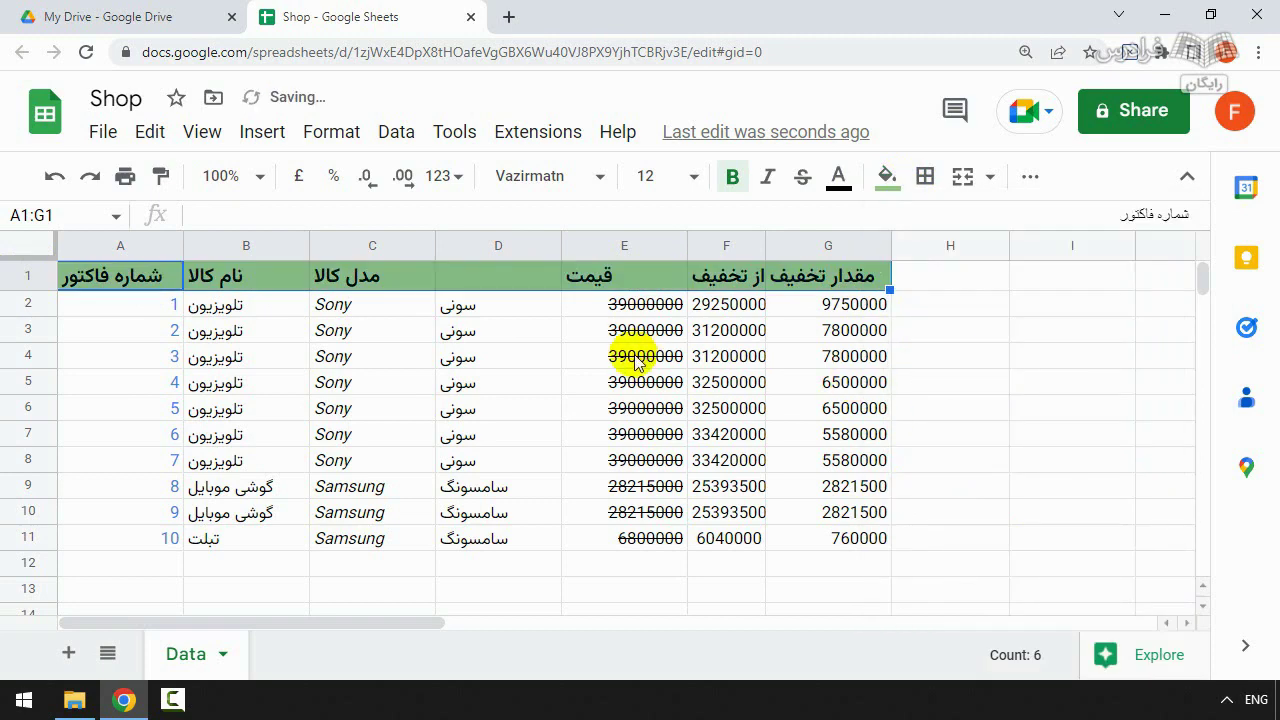
click(491, 334)
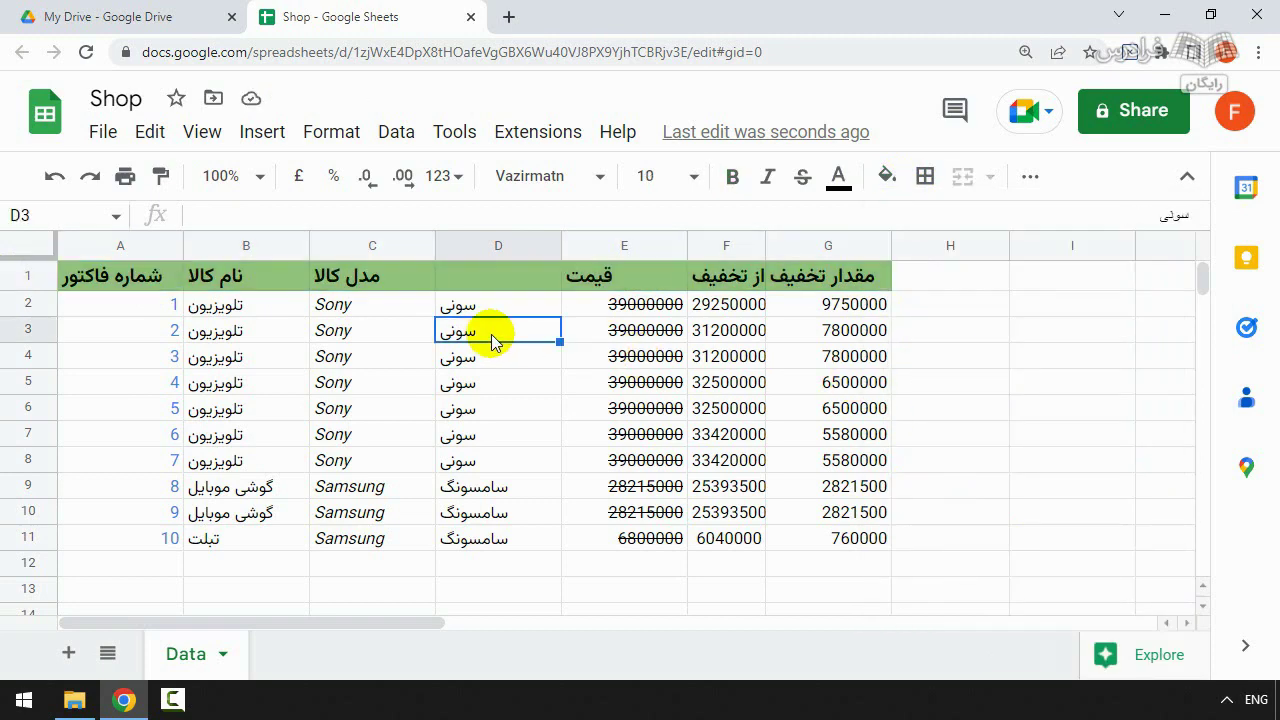
Check the header row while browsing down the sheet, examine the row and column freeze options from cell D2, and select row 5
scroll(491, 334, down, 11)
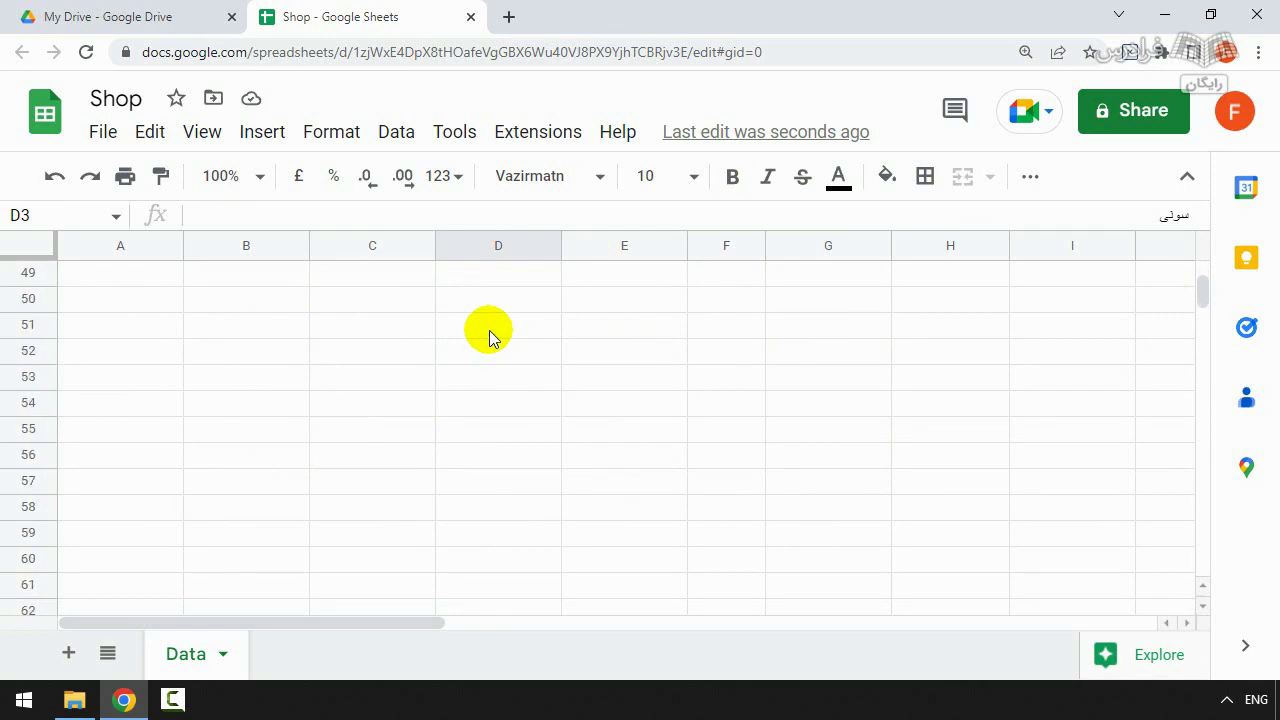
scroll(489, 337, up, 12)
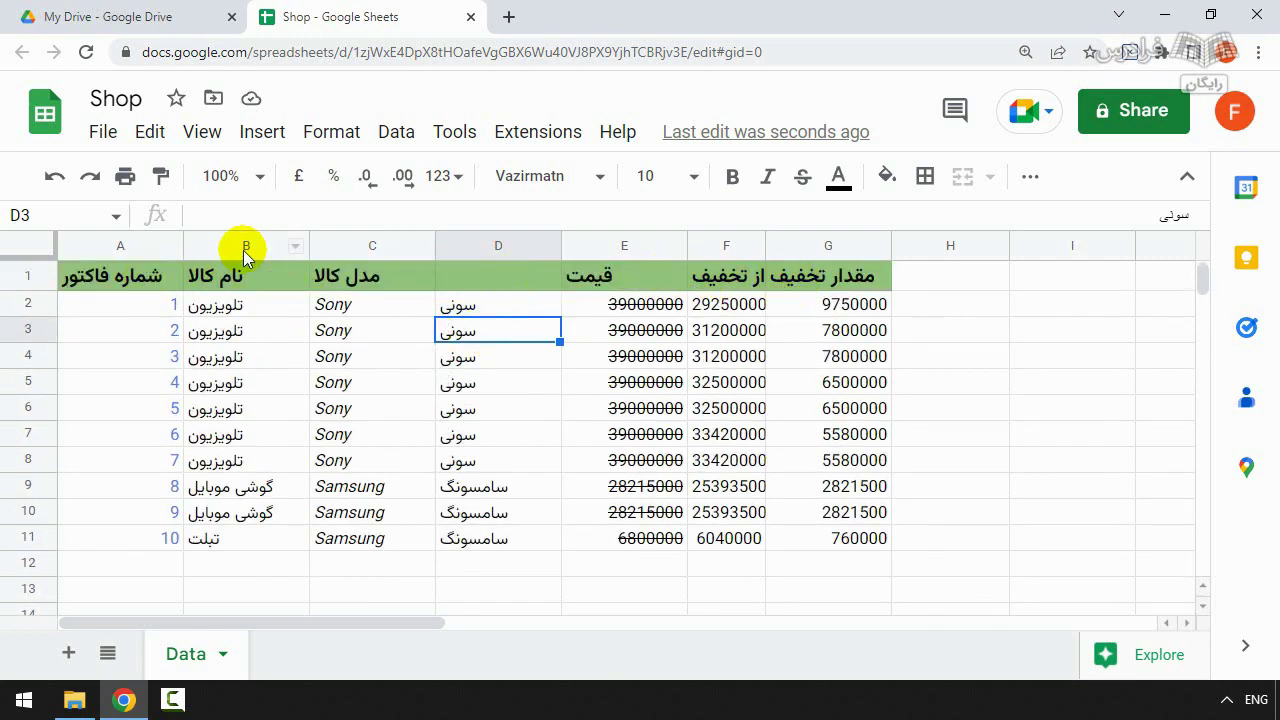
click(28, 276)
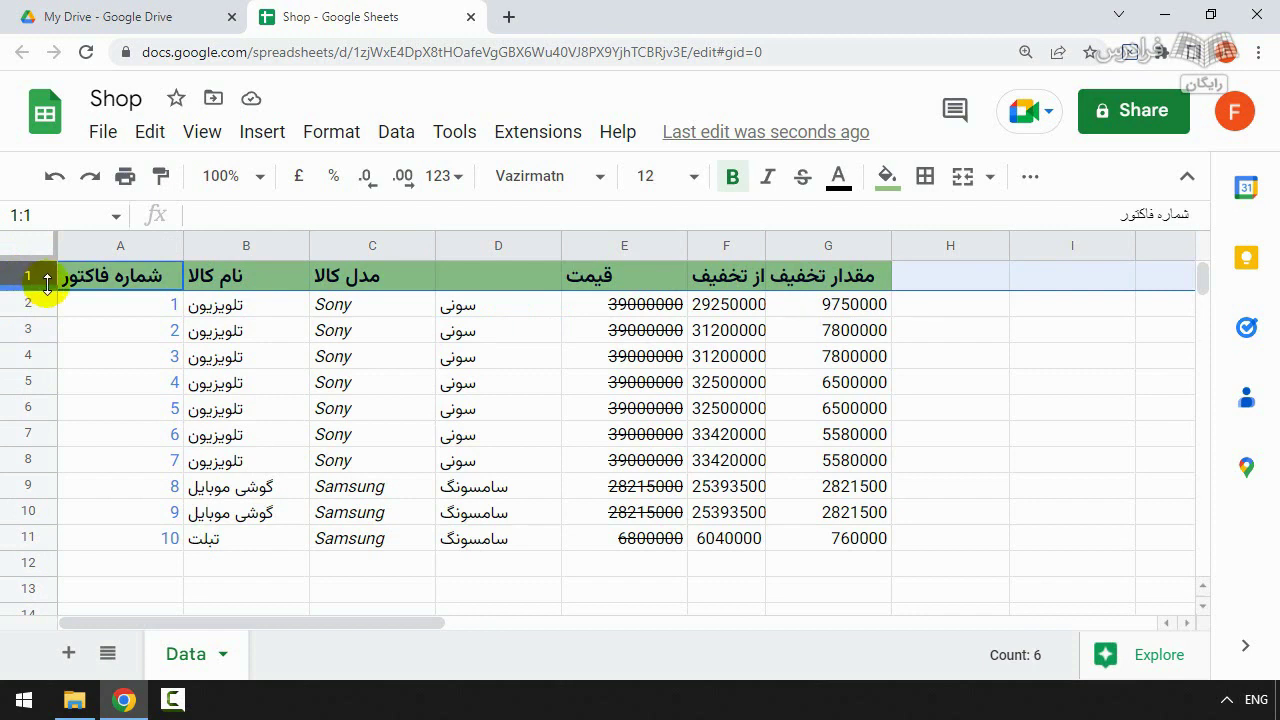
click(472, 312)
click(205, 138)
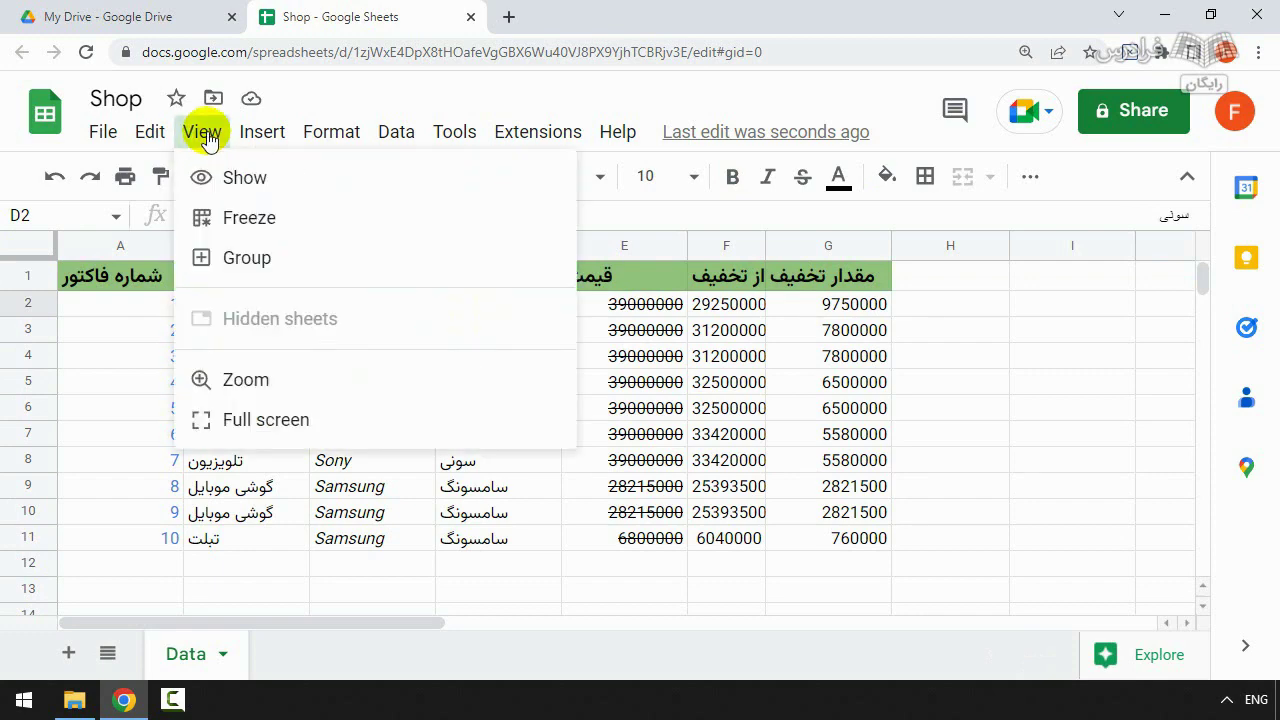
mouse_move(251, 220)
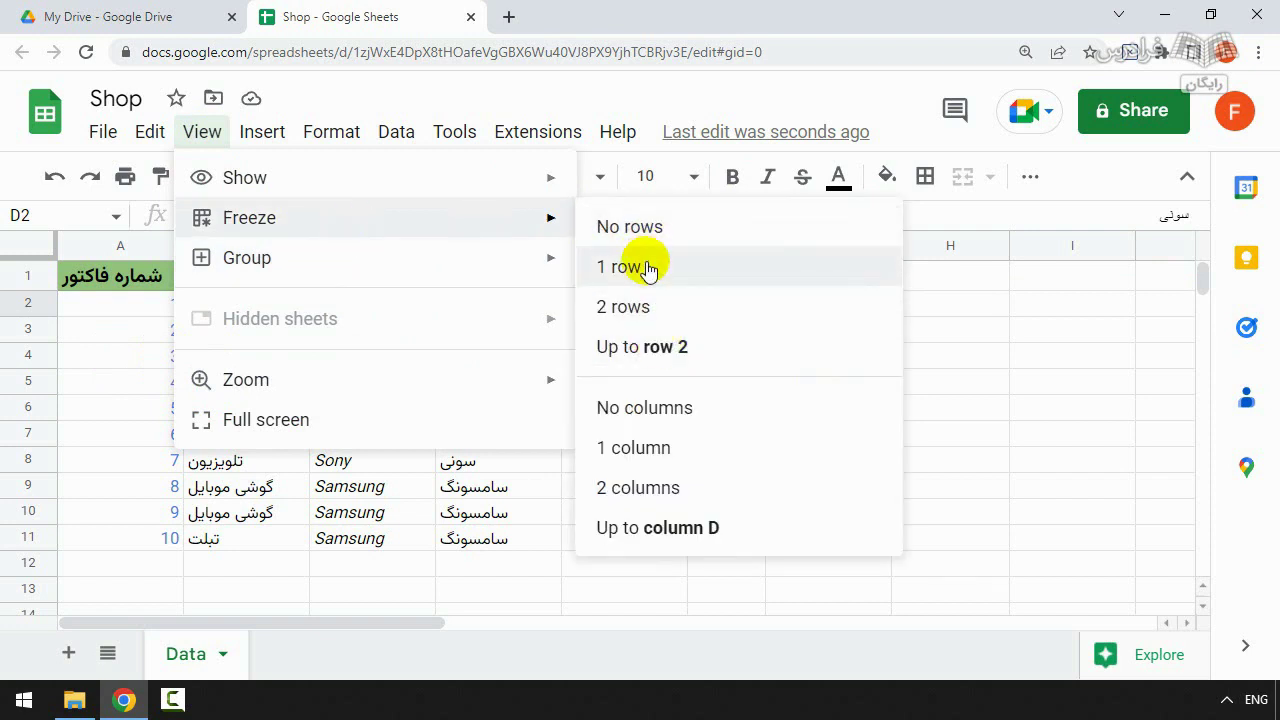
click(102, 338)
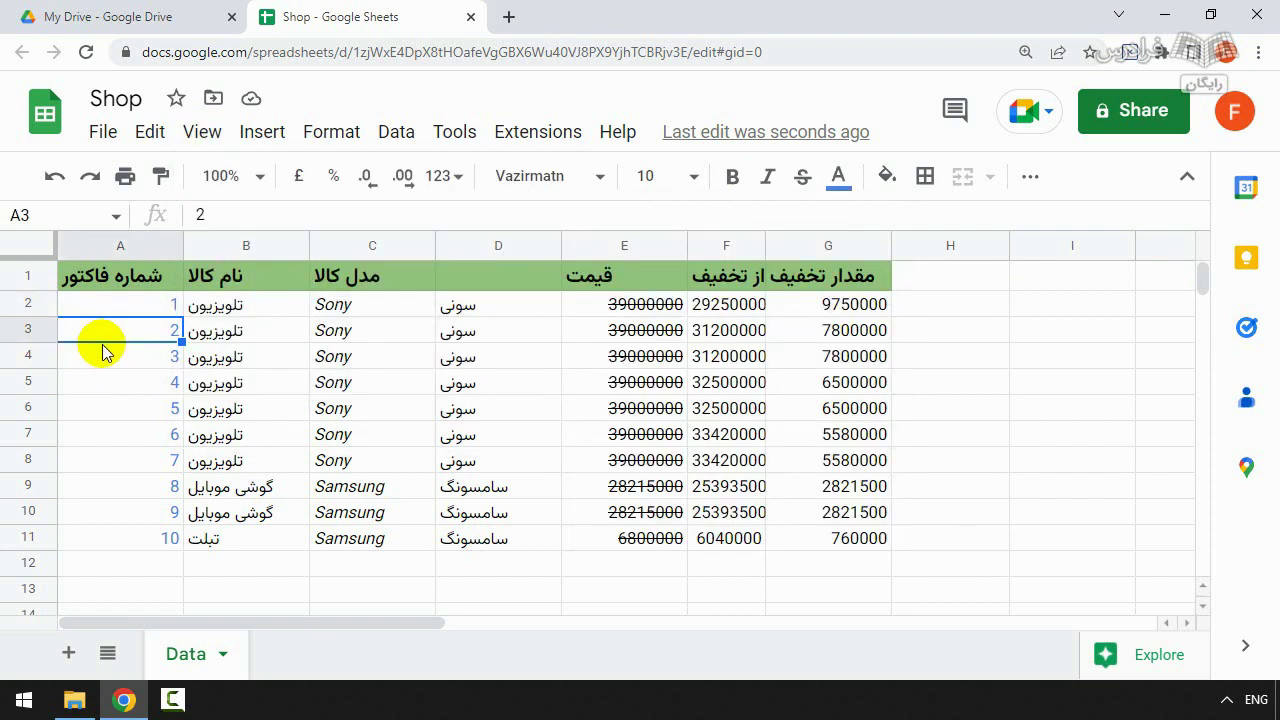
click(20, 378)
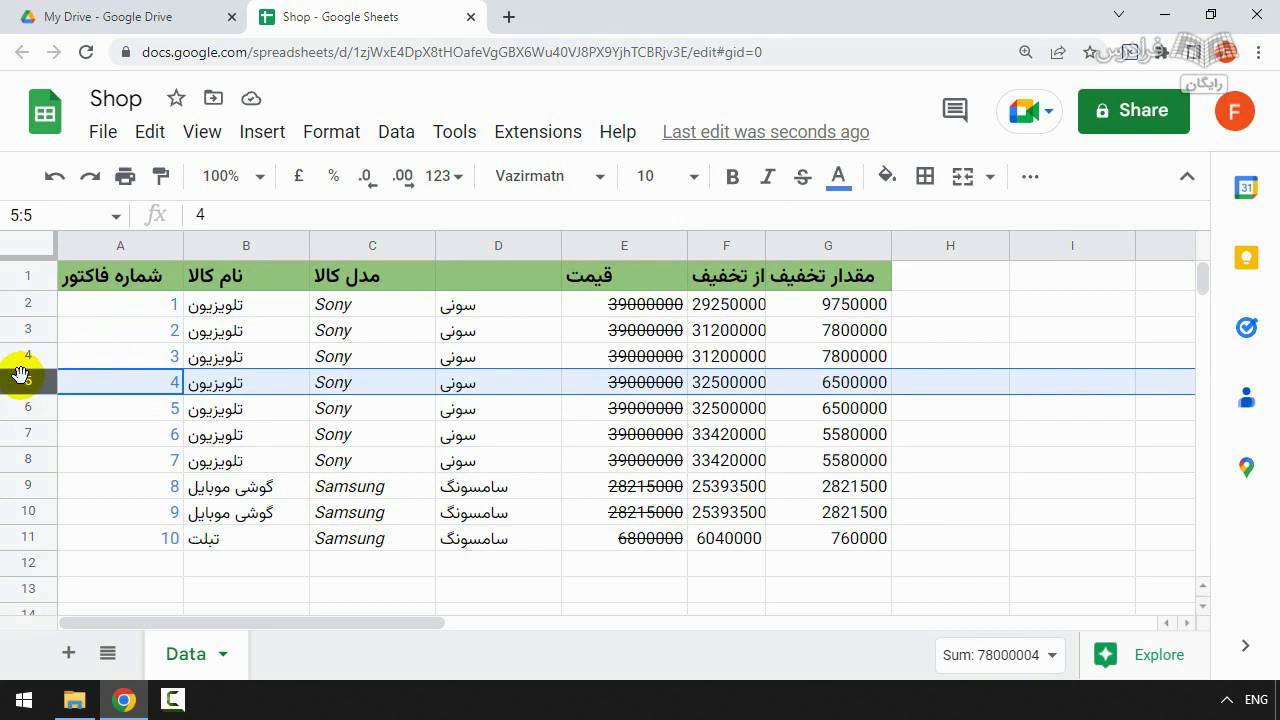
Examine the freeze options offered for row 5 without applying any of them
click(200, 131)
mouse_move(355, 230)
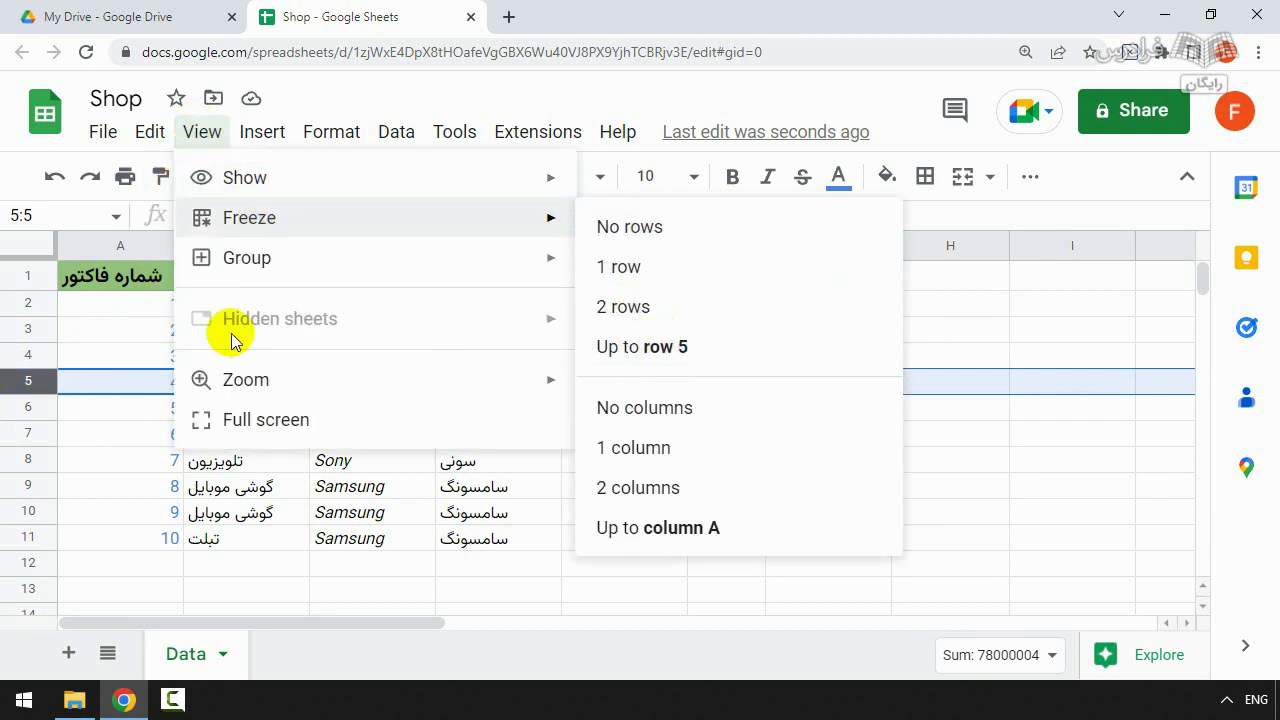
click(100, 331)
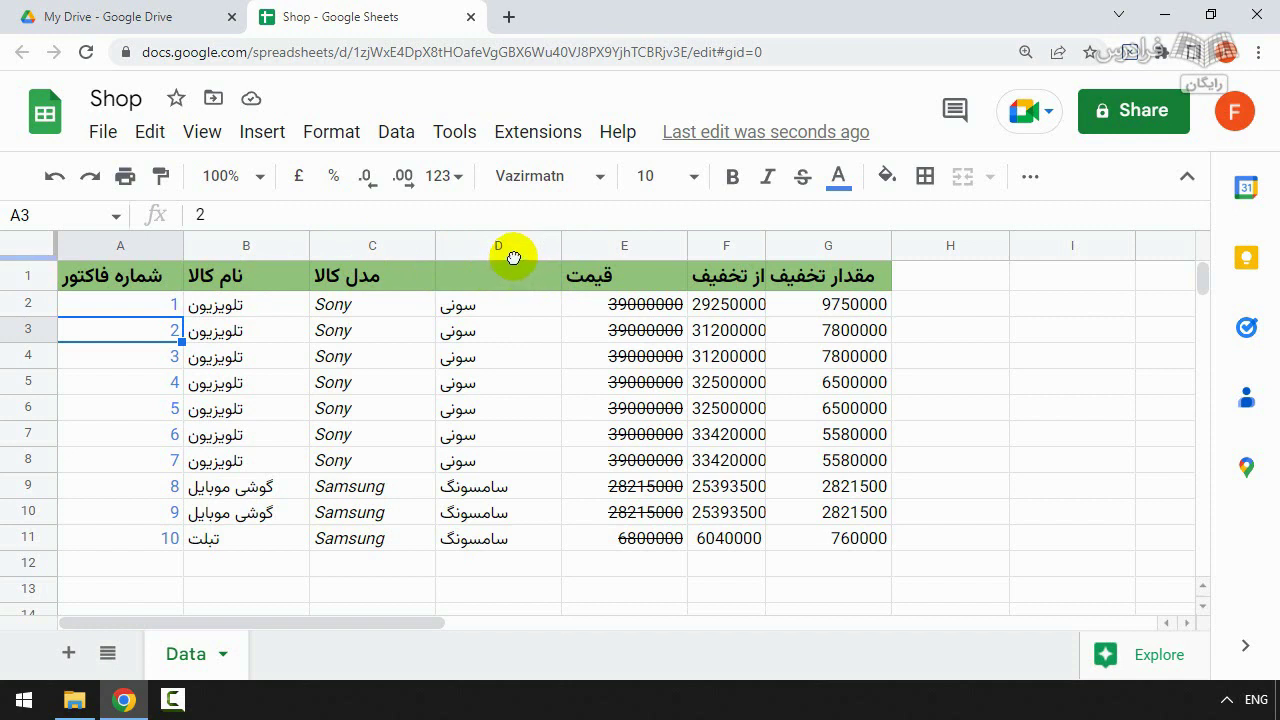
Freeze row 1 and check the header while browsing down the sheet and back
drag(513, 257, 501, 288)
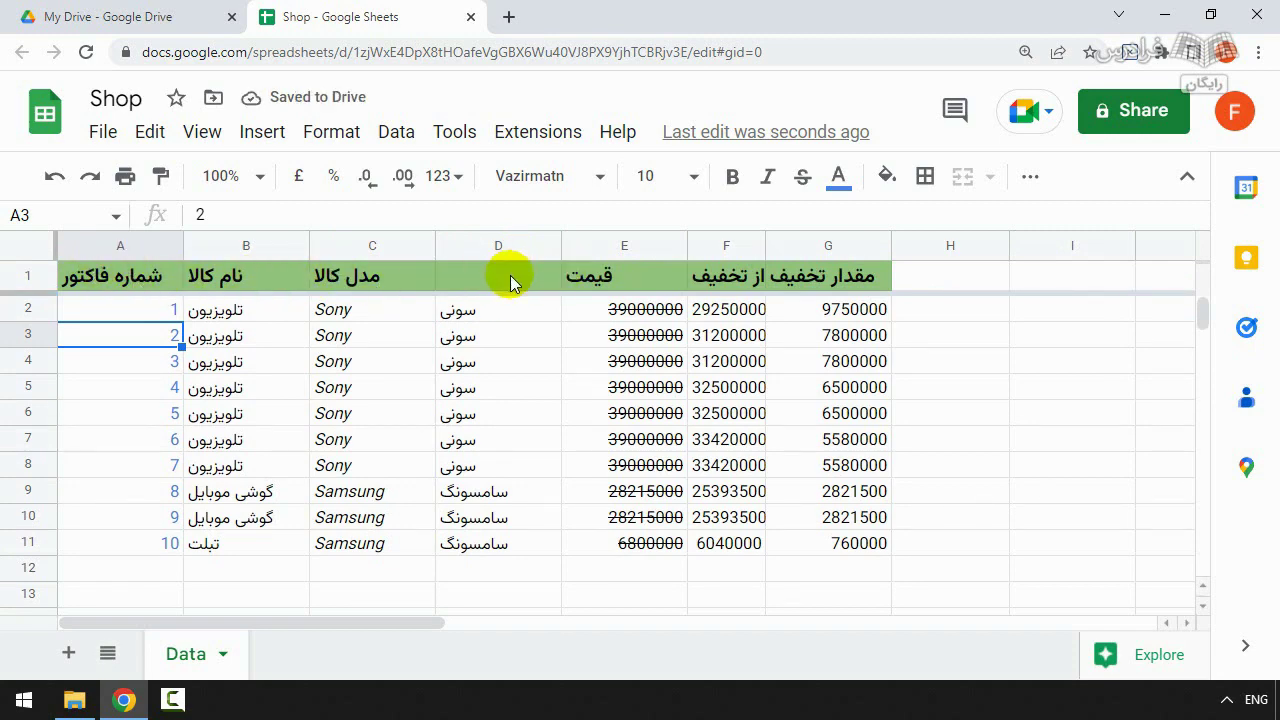
scroll(490, 313, down, 12)
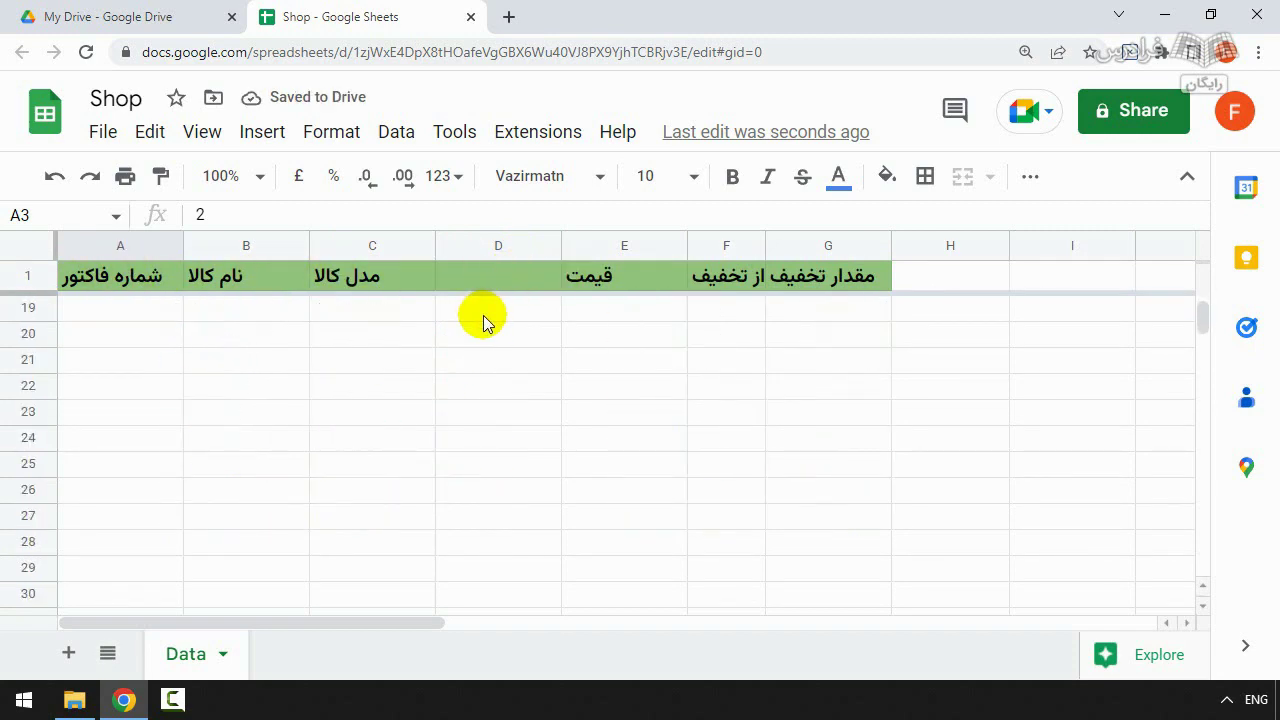
scroll(460, 321, up, 3)
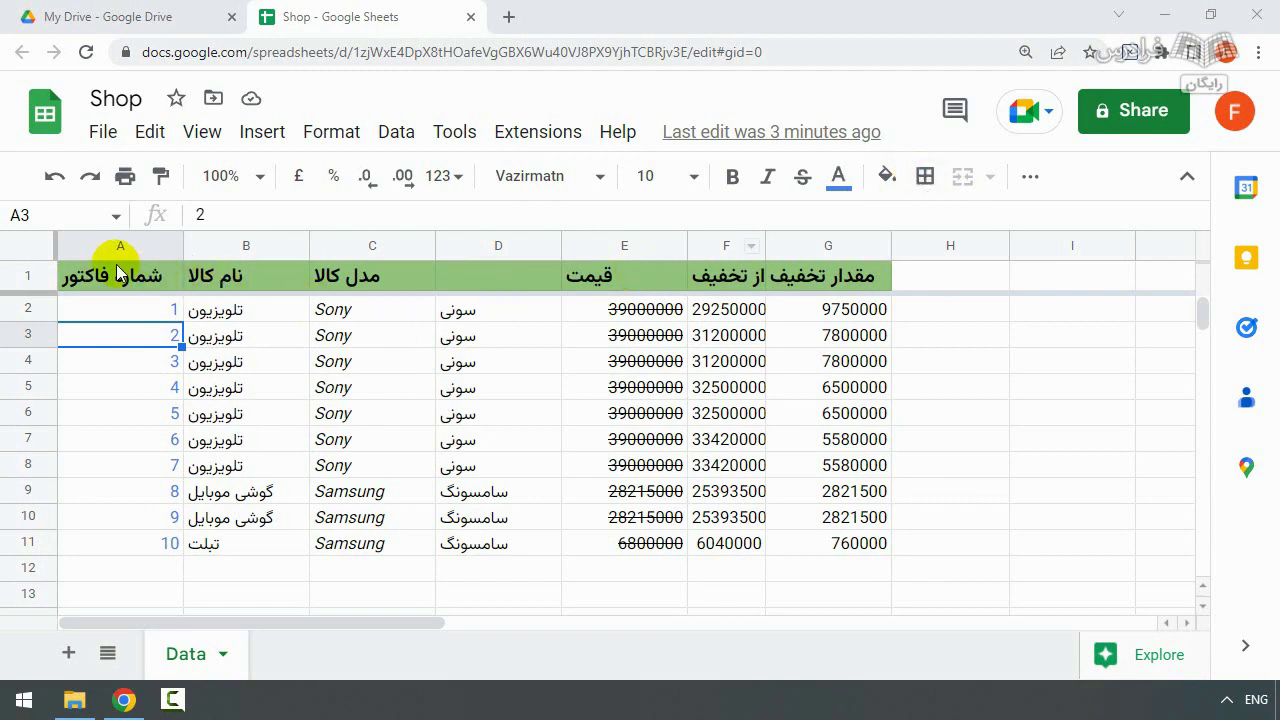
Add borders around all cells of the table A1:G11 and set their style to a double line
drag(118, 273, 838, 560)
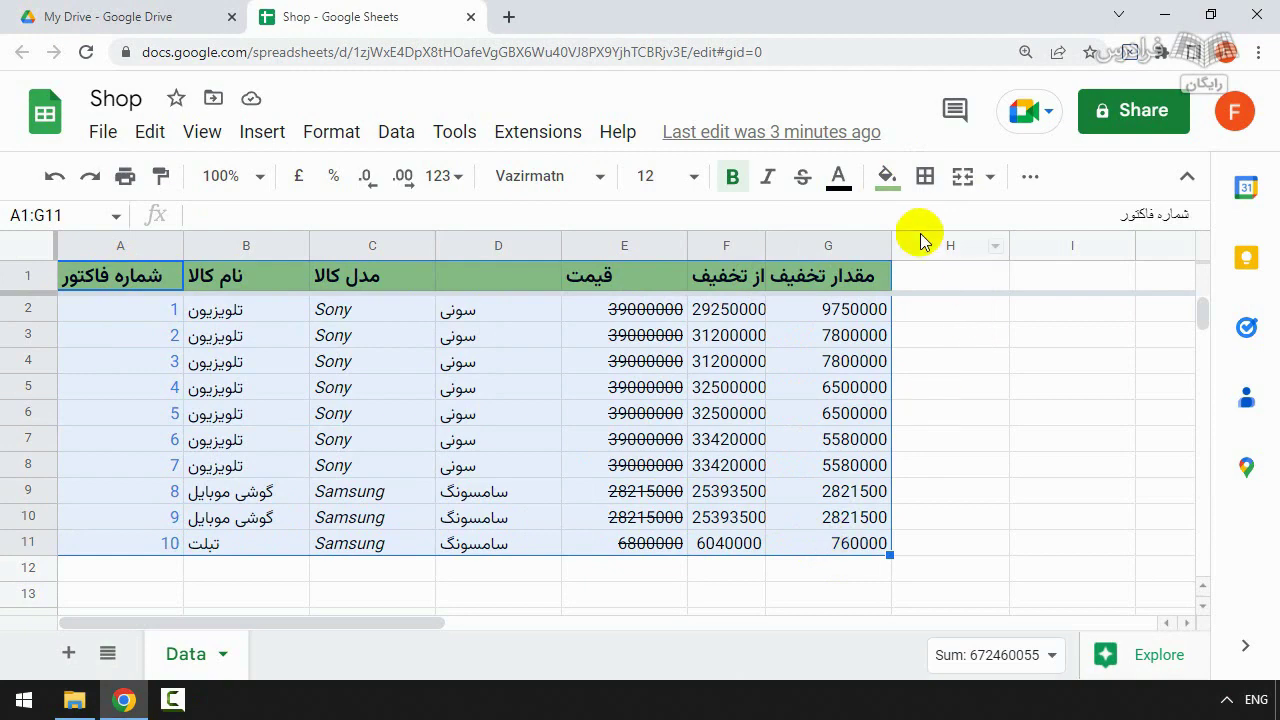
click(925, 177)
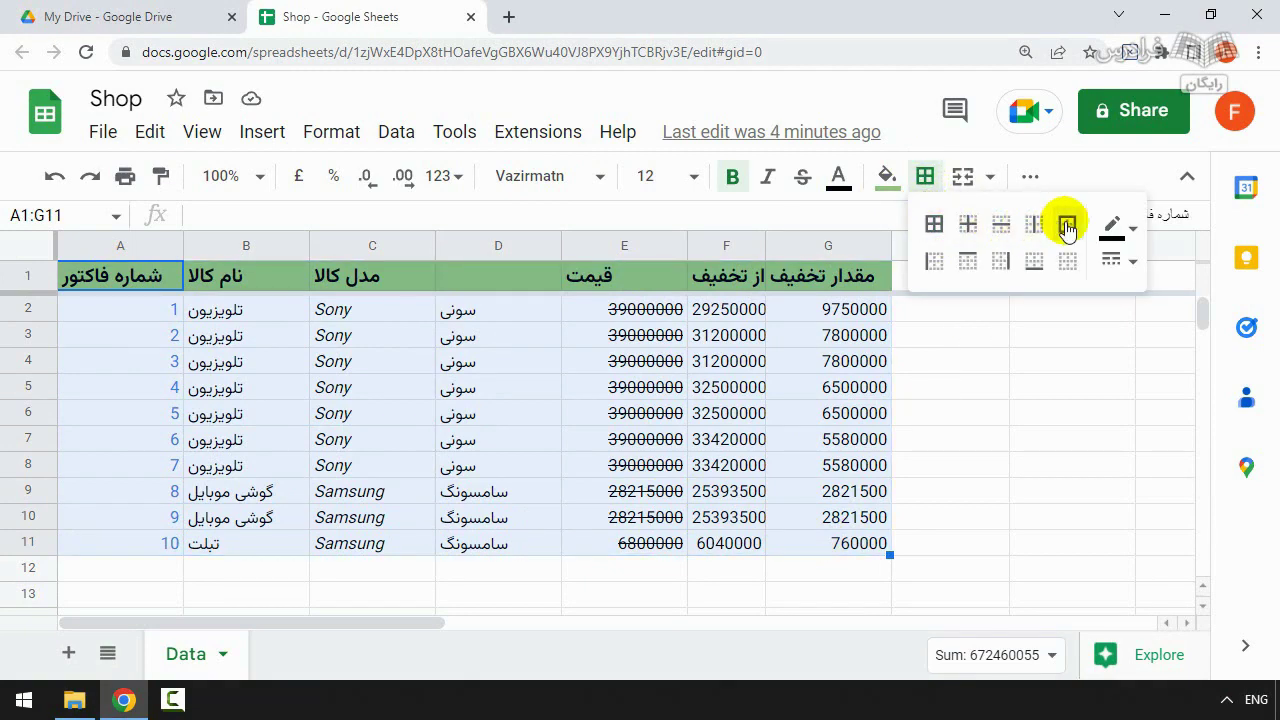
click(934, 225)
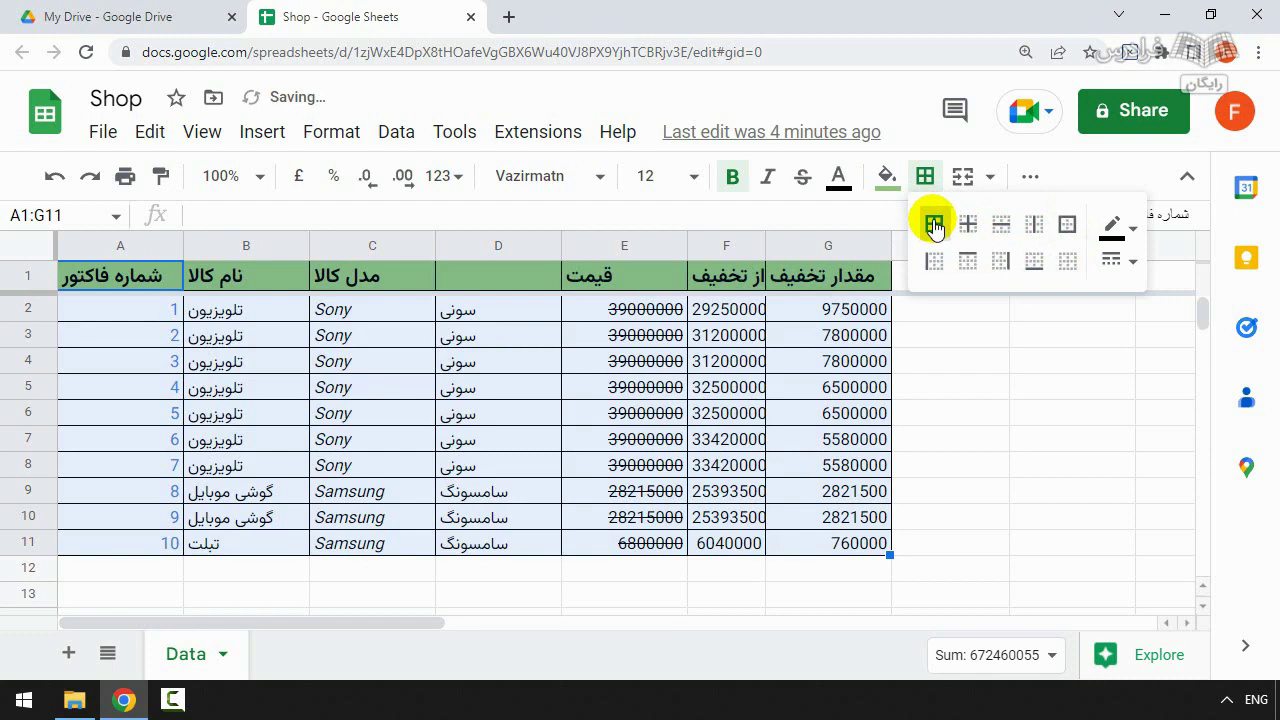
click(1116, 262)
click(1167, 455)
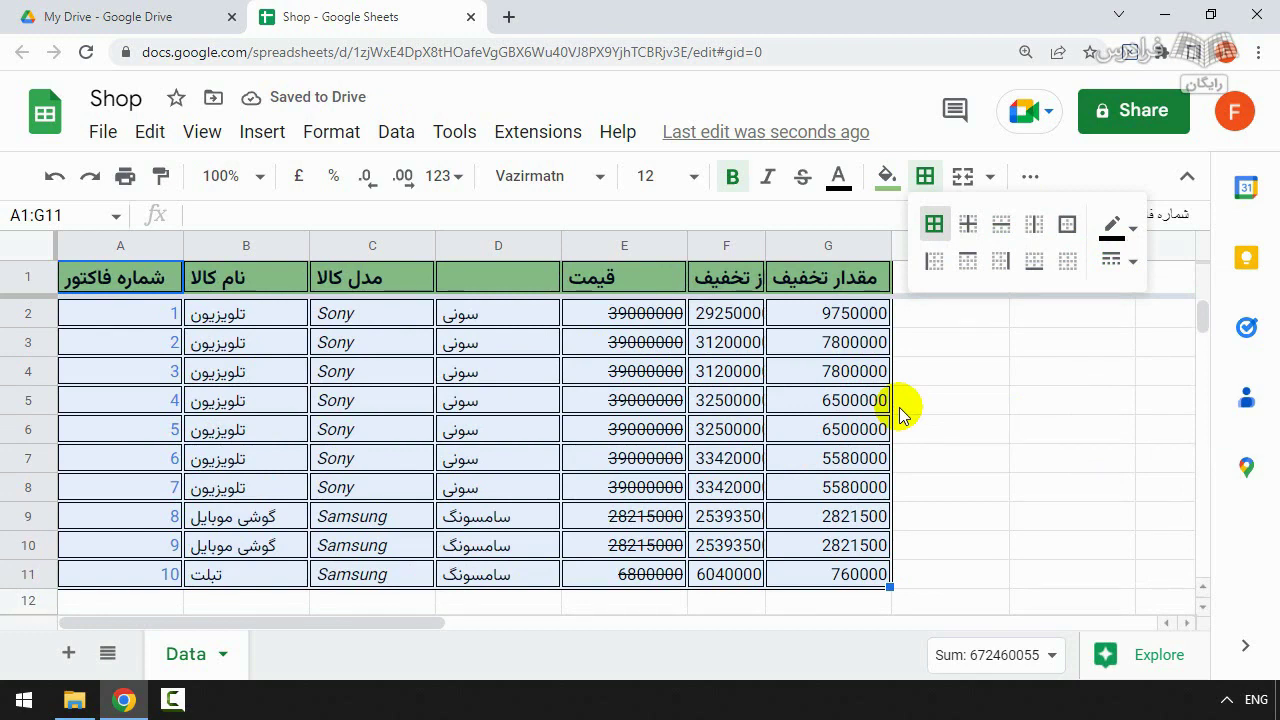
click(934, 398)
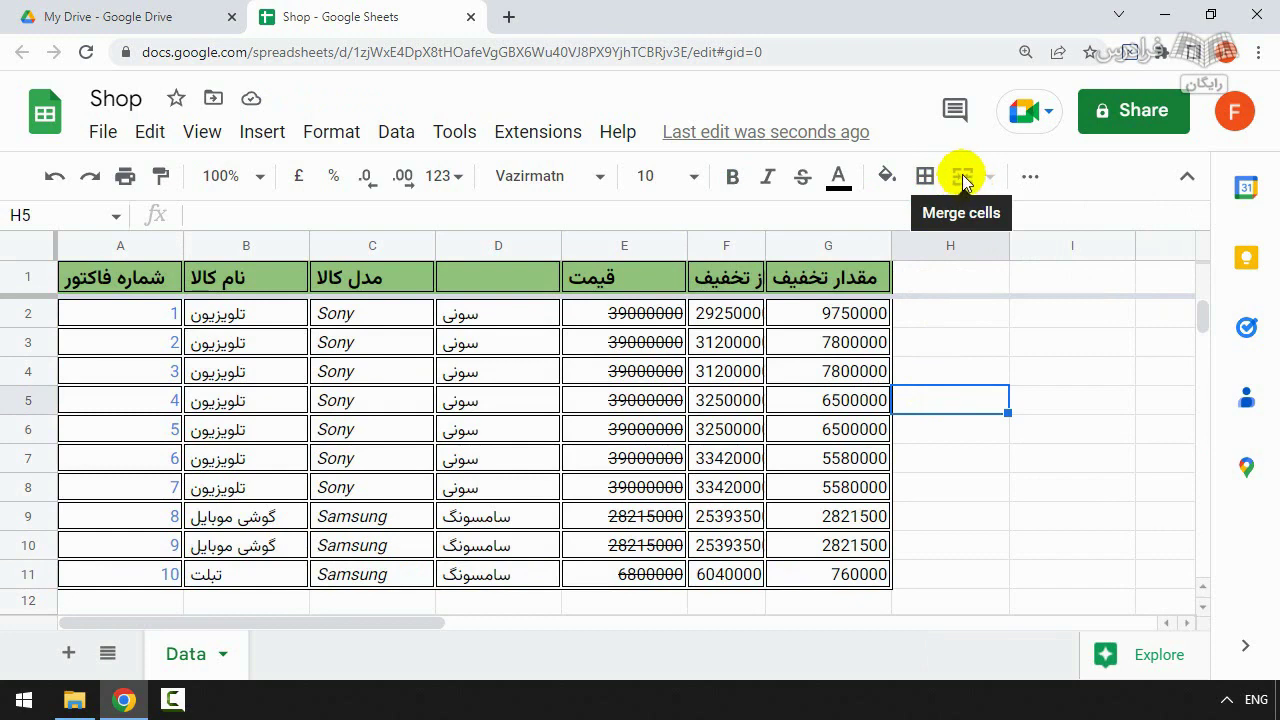
Merge header cells C1:D1 into one cell and review the available merge options
drag(405, 280, 484, 269)
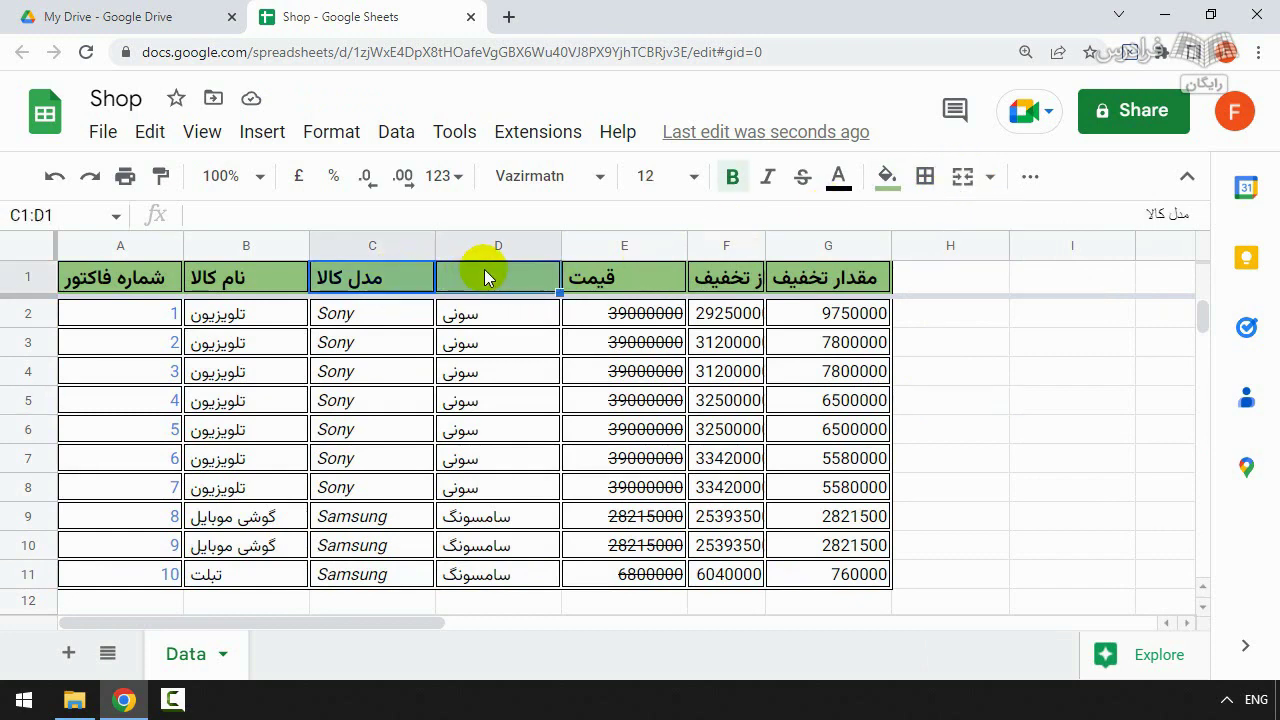
click(962, 176)
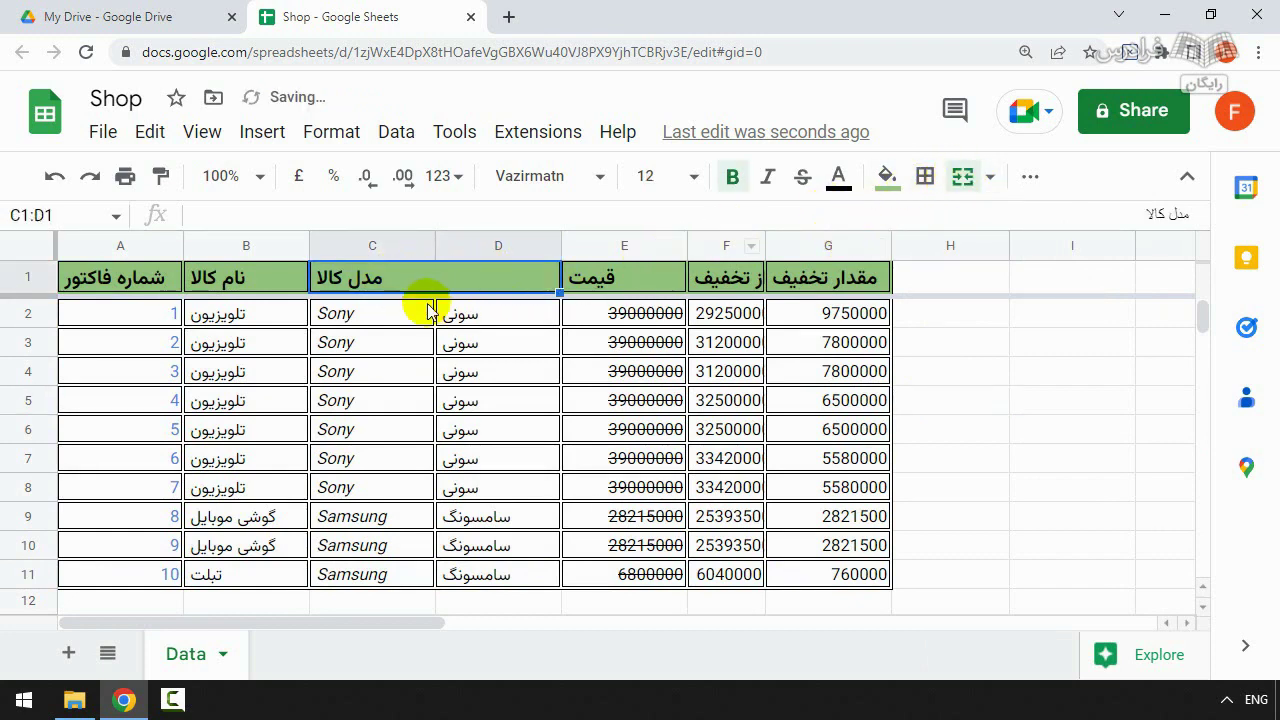
click(991, 177)
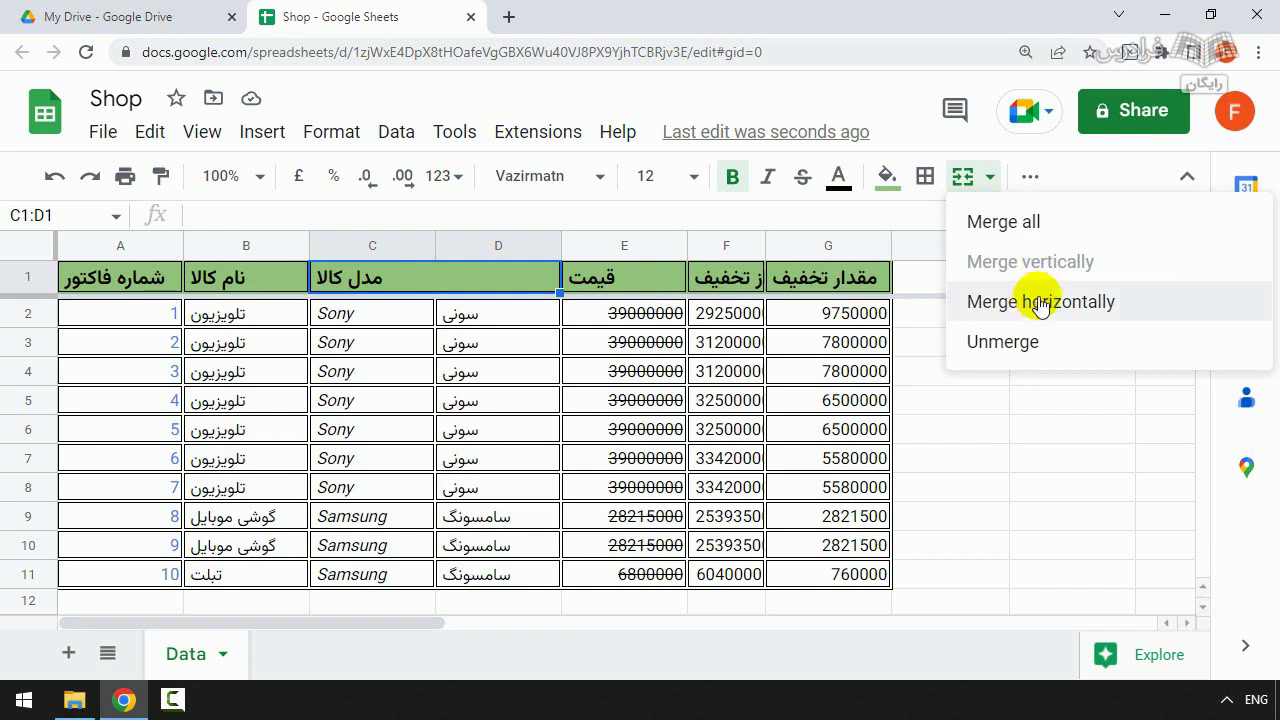
click(1062, 180)
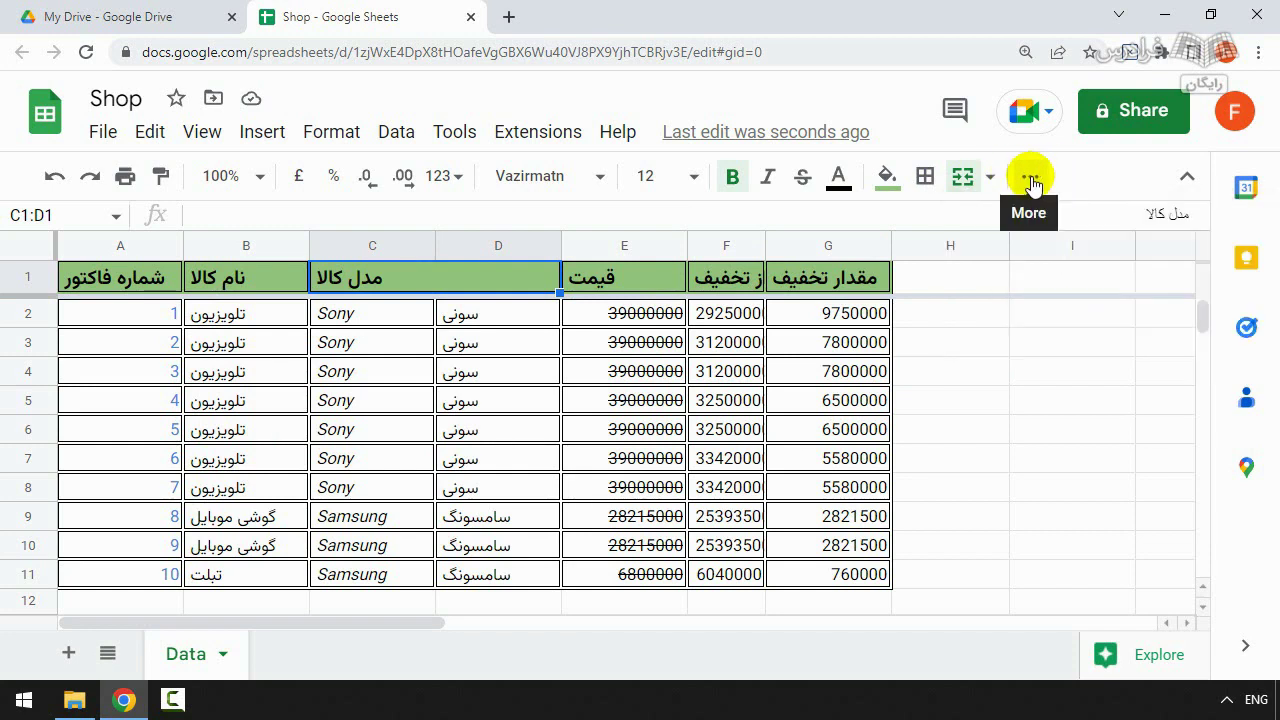
Open the horizontal alignment choices for the merged header cell C1:D1
click(1031, 180)
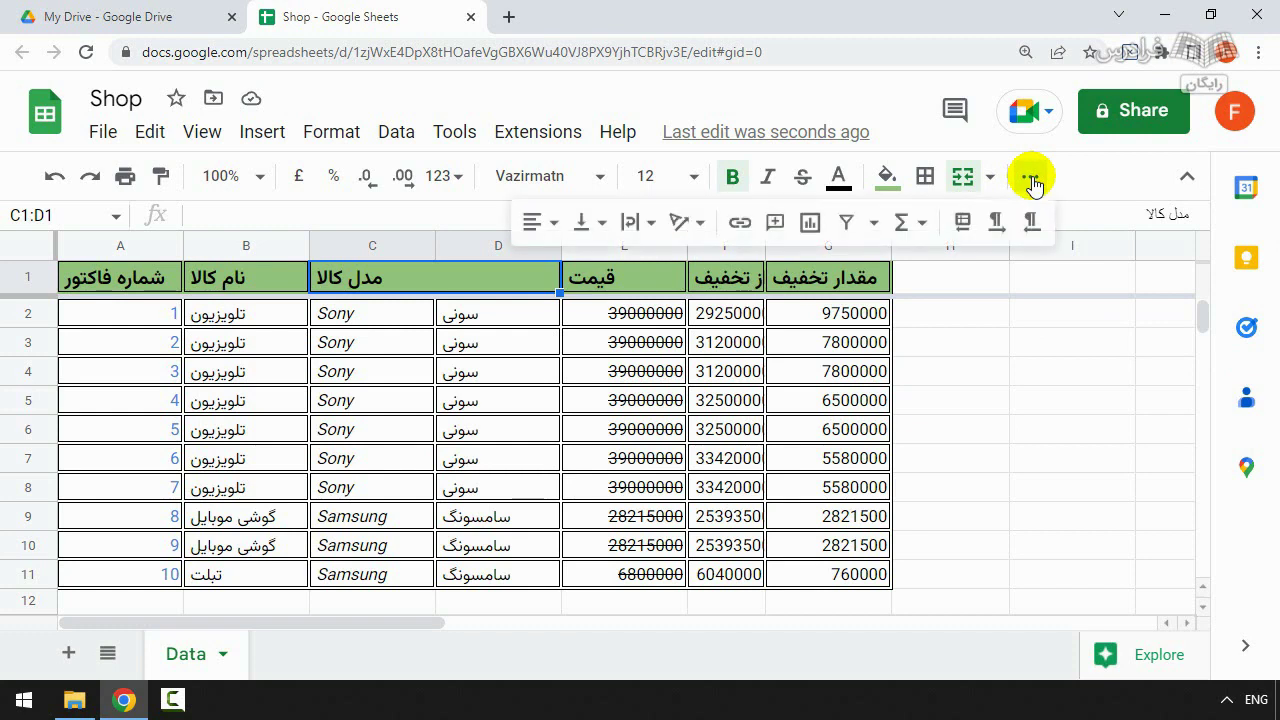
click(548, 224)
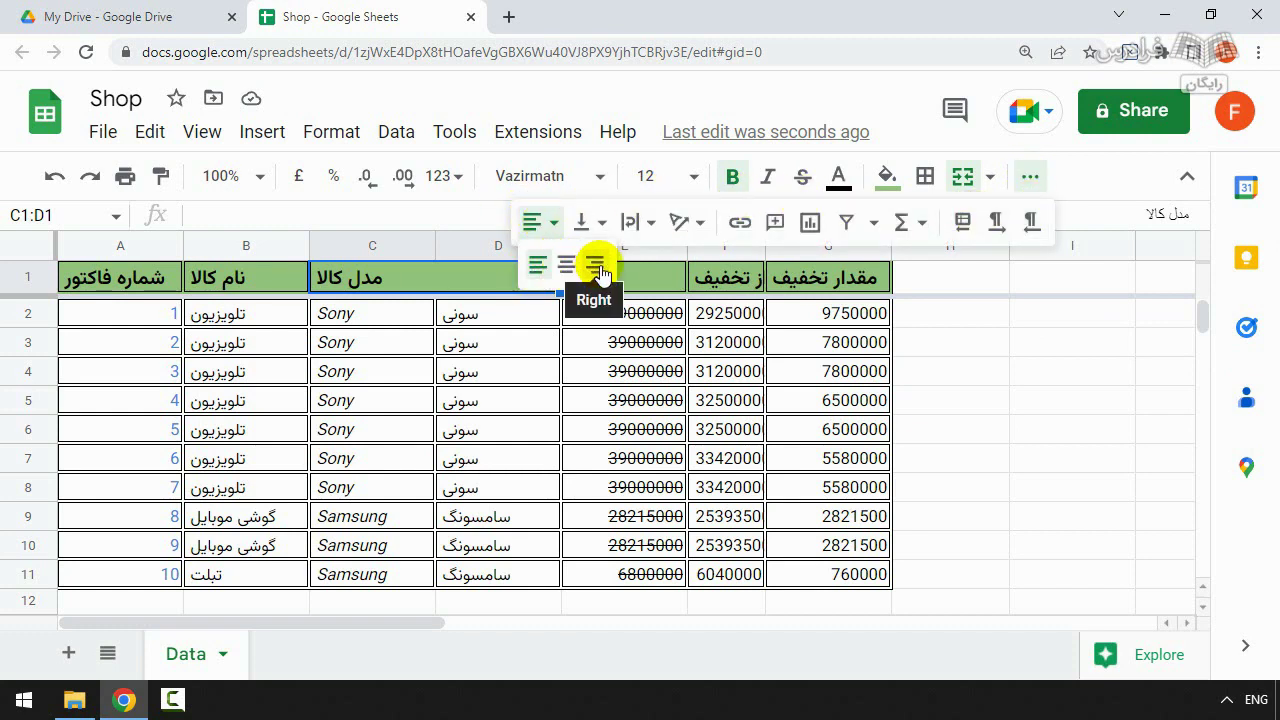